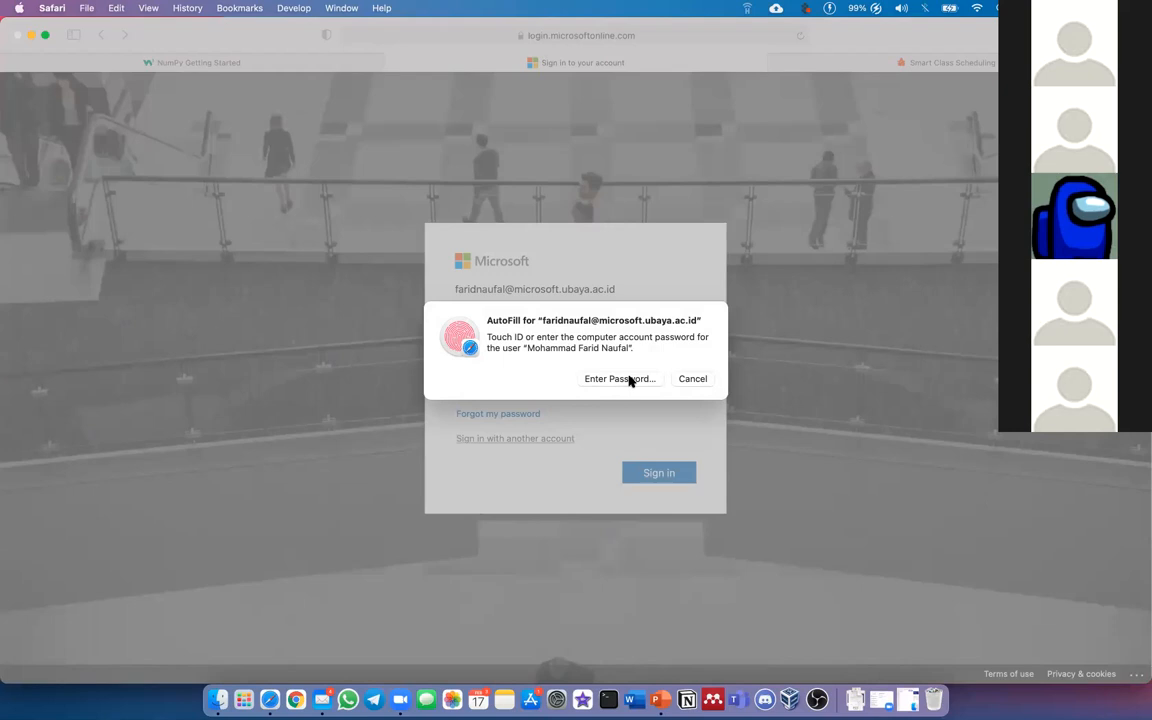
Sign in to the Microsoft account by entering the account password and submitting it.
left_click(620, 379)
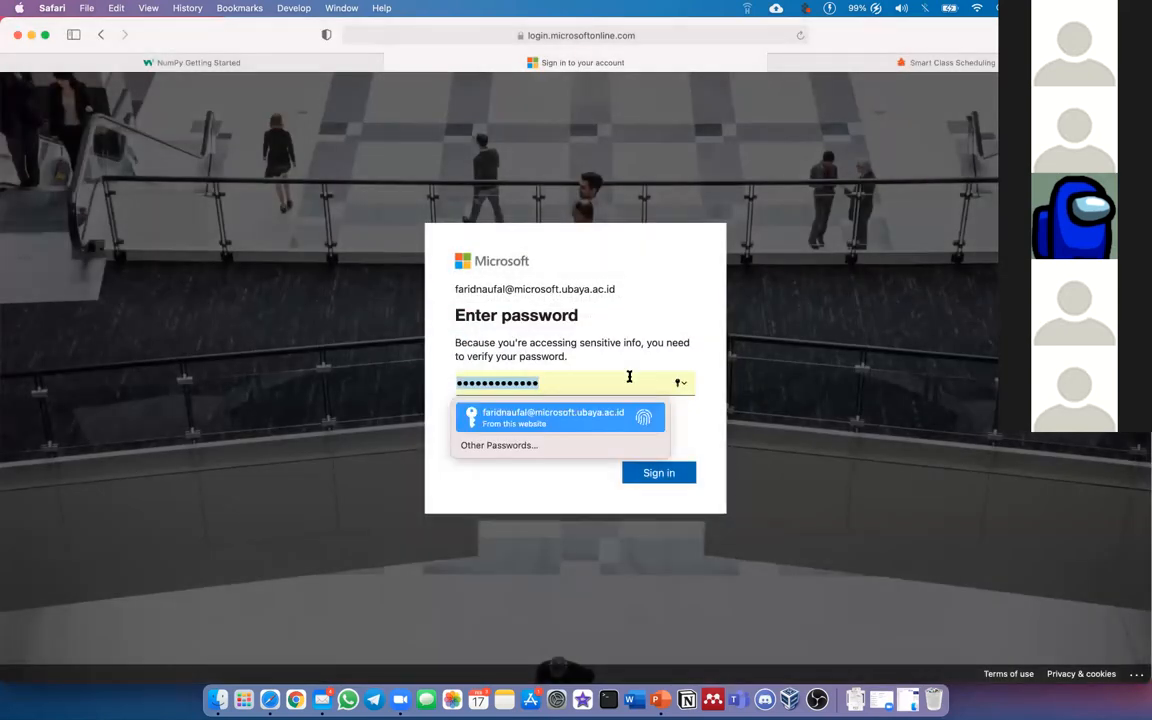
left_click(631, 420)
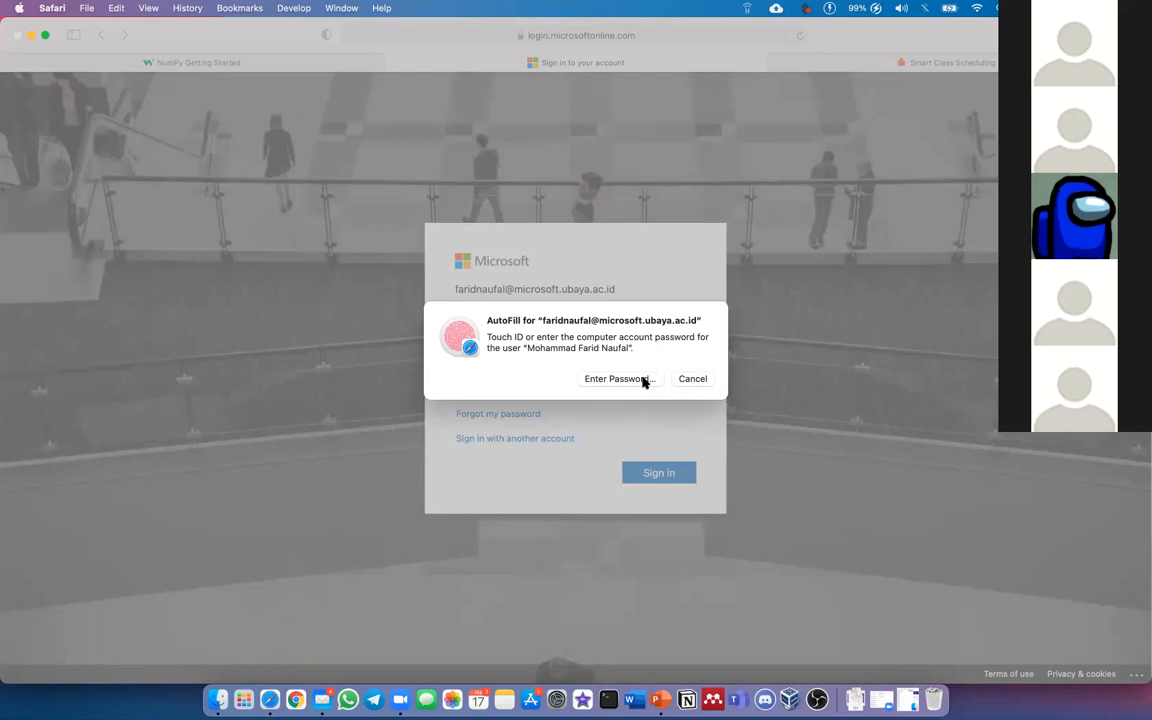
left_click(634, 379)
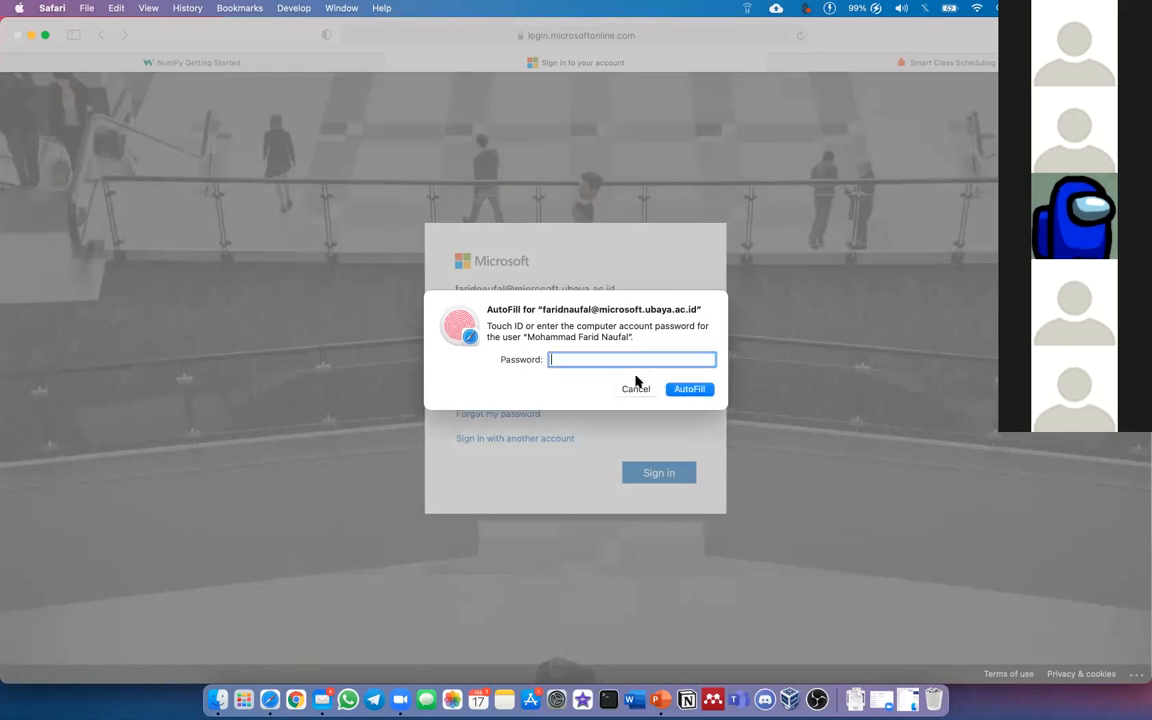
type("••")
key("BackSpace")
key("BackSpace")
type("•••••")
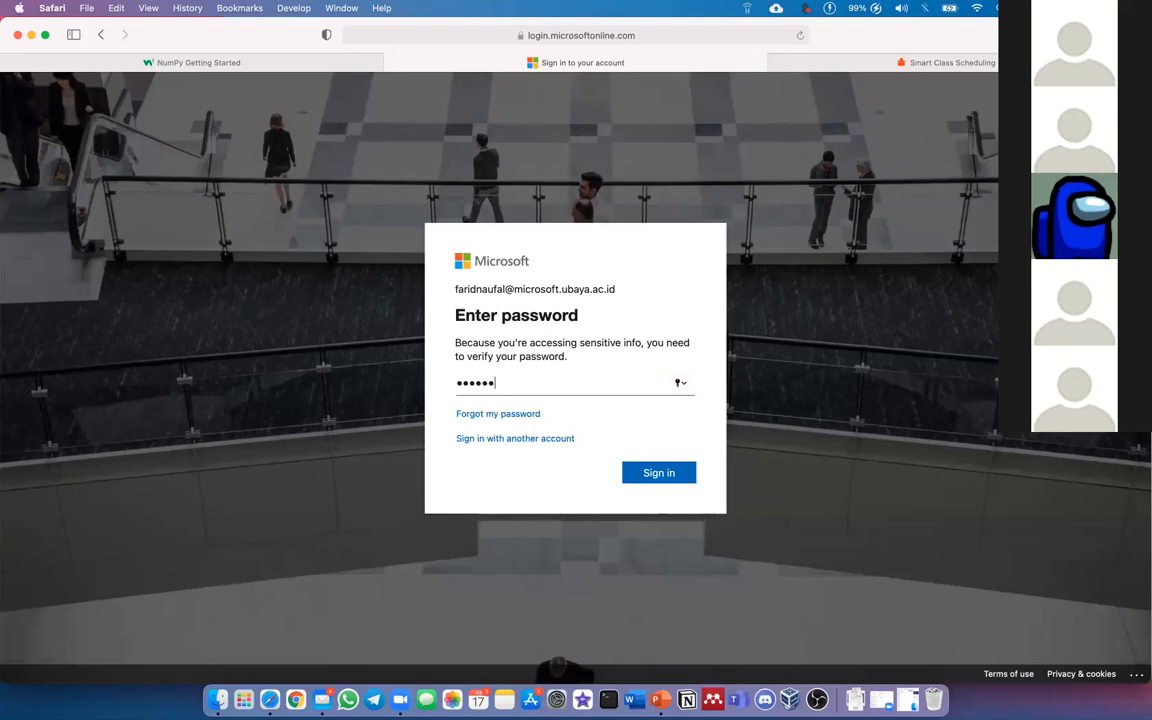
key("BackSpace")
key("BackSpace")
key("BackSpace")
type("••••")
key("Return")
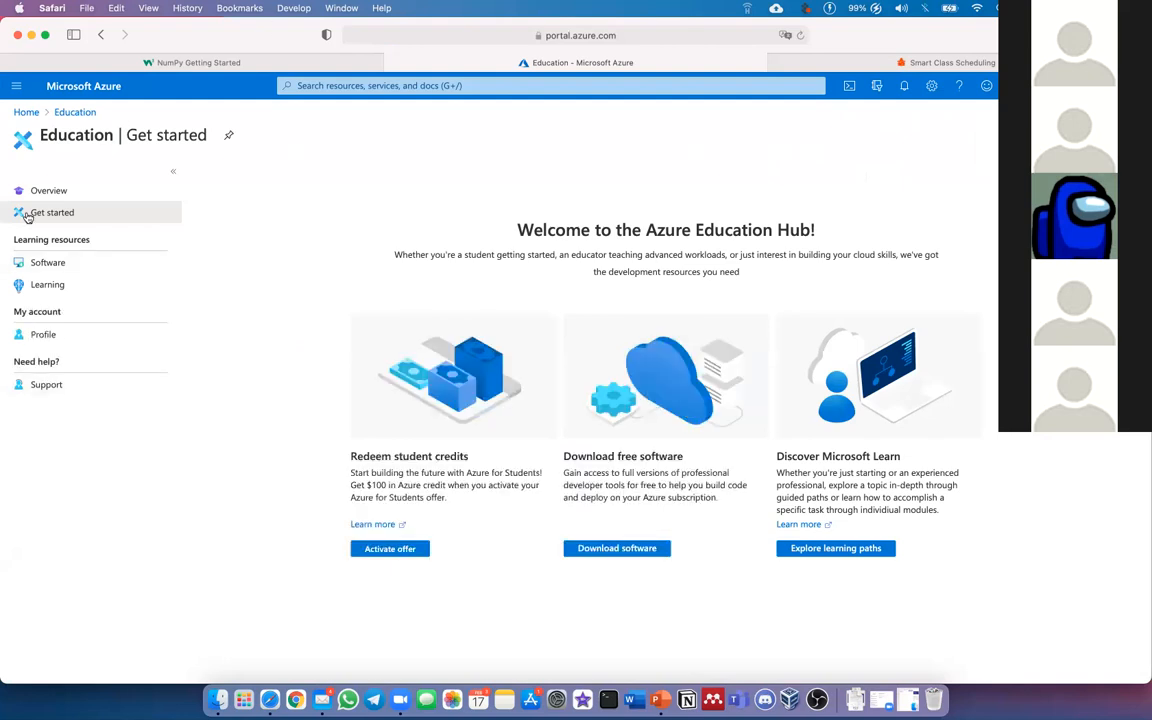
Search the Education software list for "windows 10" and open Windows 10 Education, version 20H2 - DVD.
left_click(60, 263)
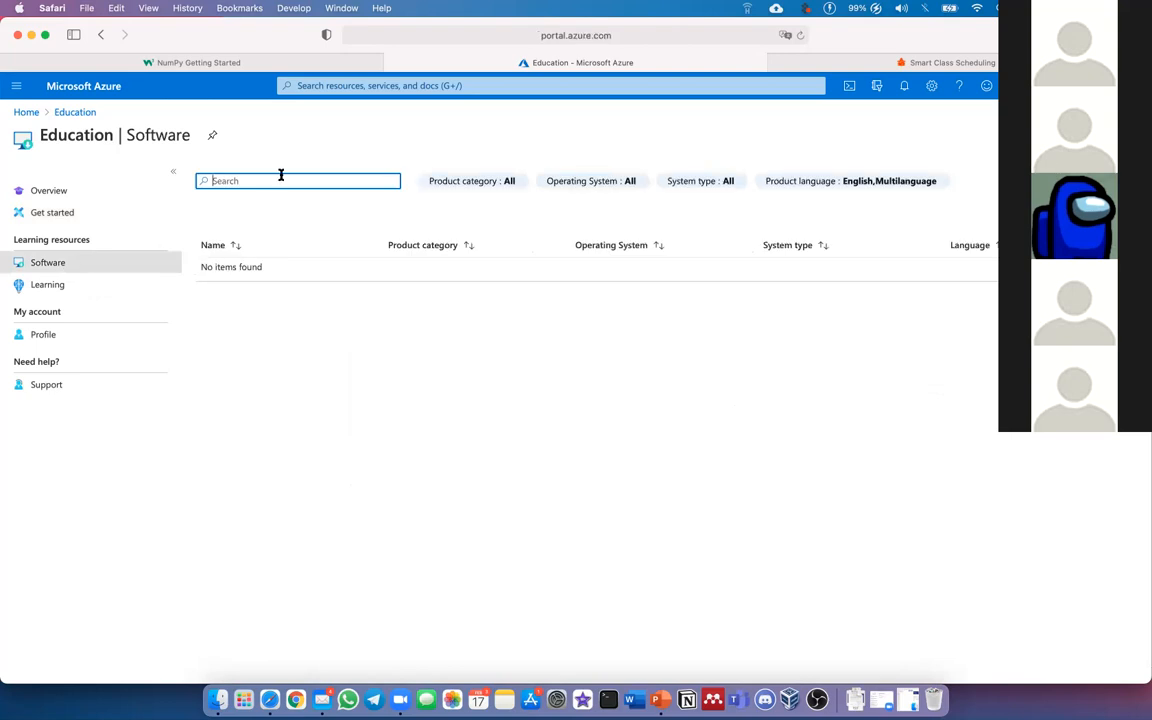
type("windows ")
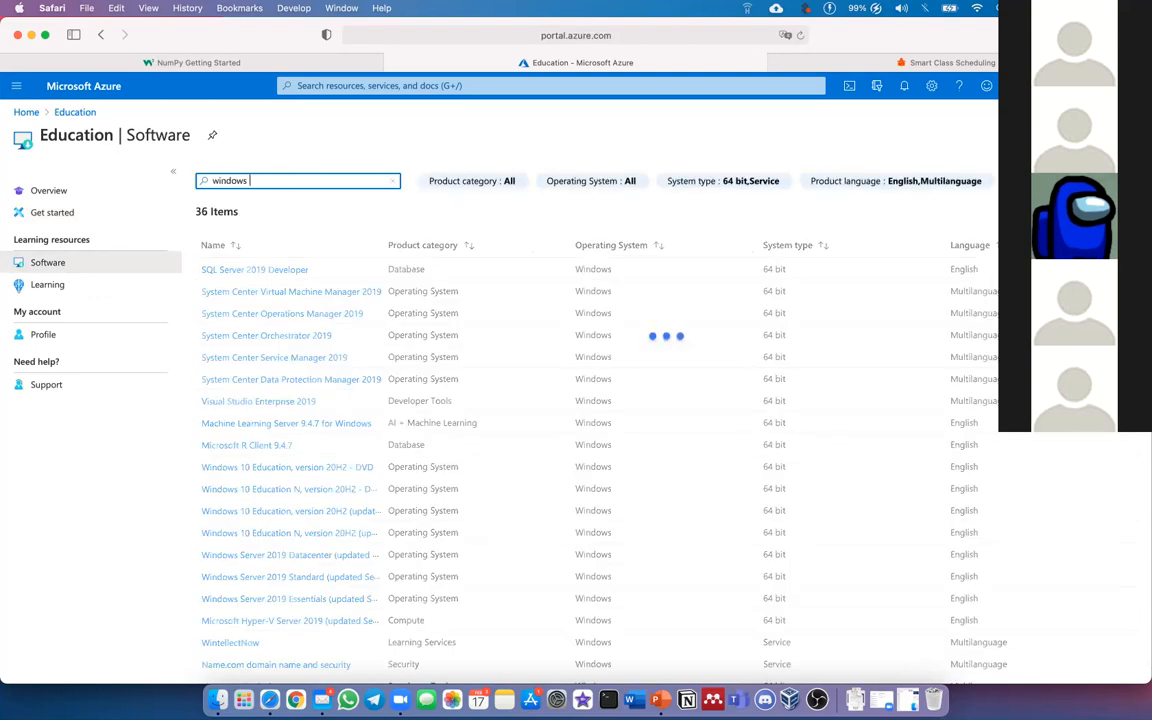
type("10")
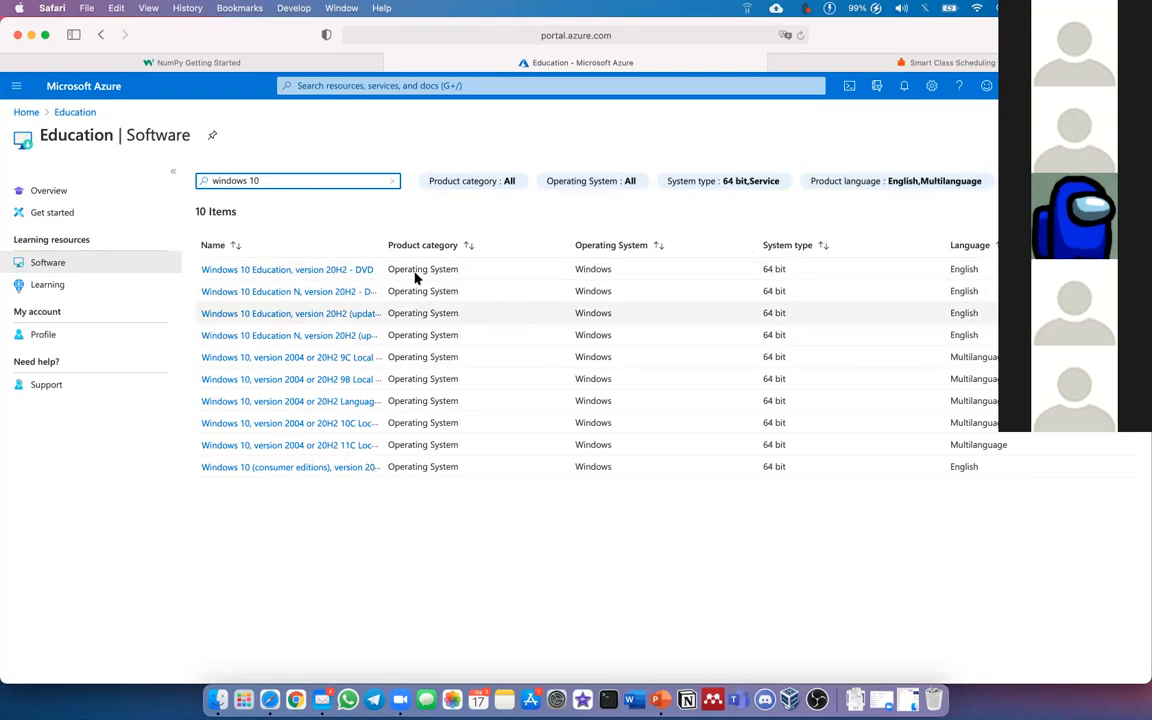
left_click(262, 271)
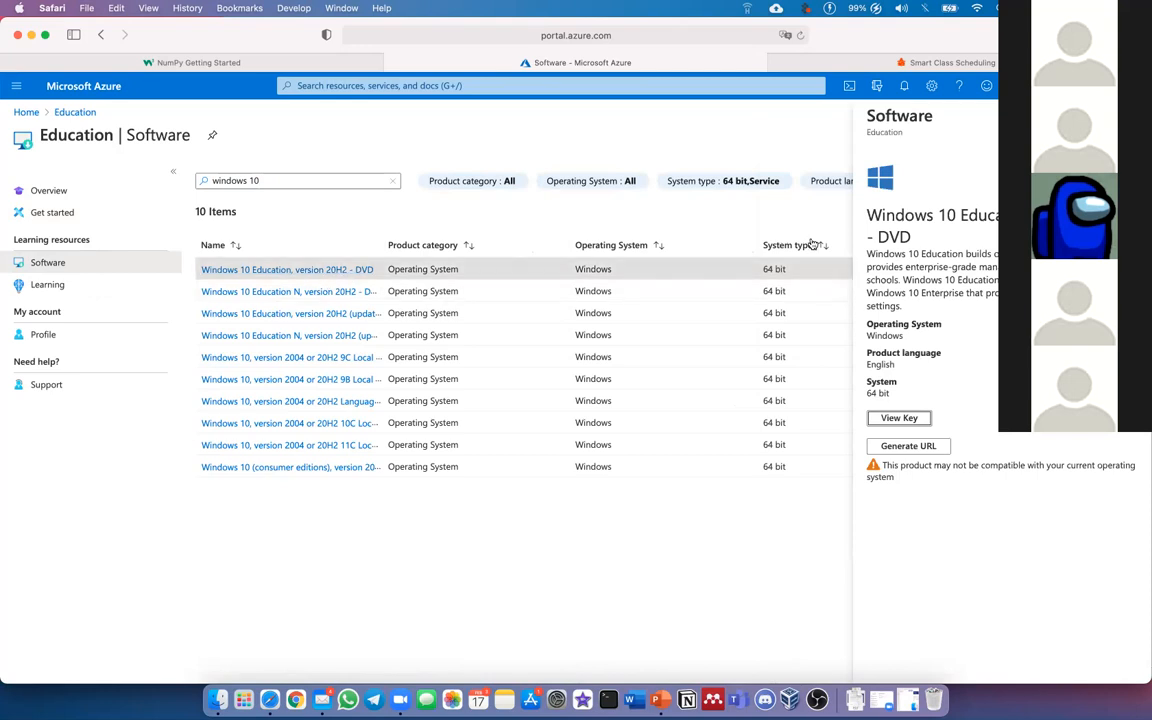
Generate the download URL for Windows 10 Education, then reveal and copy its product key.
left_click(906, 446)
left_click(895, 465)
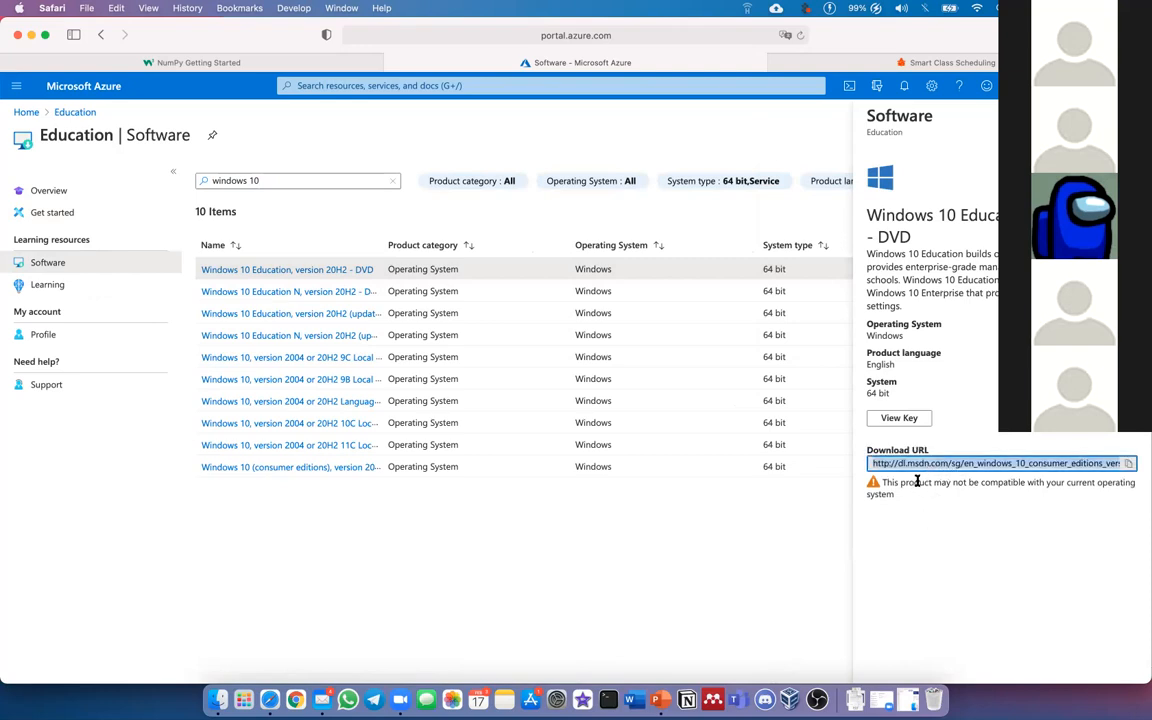
left_click(898, 381)
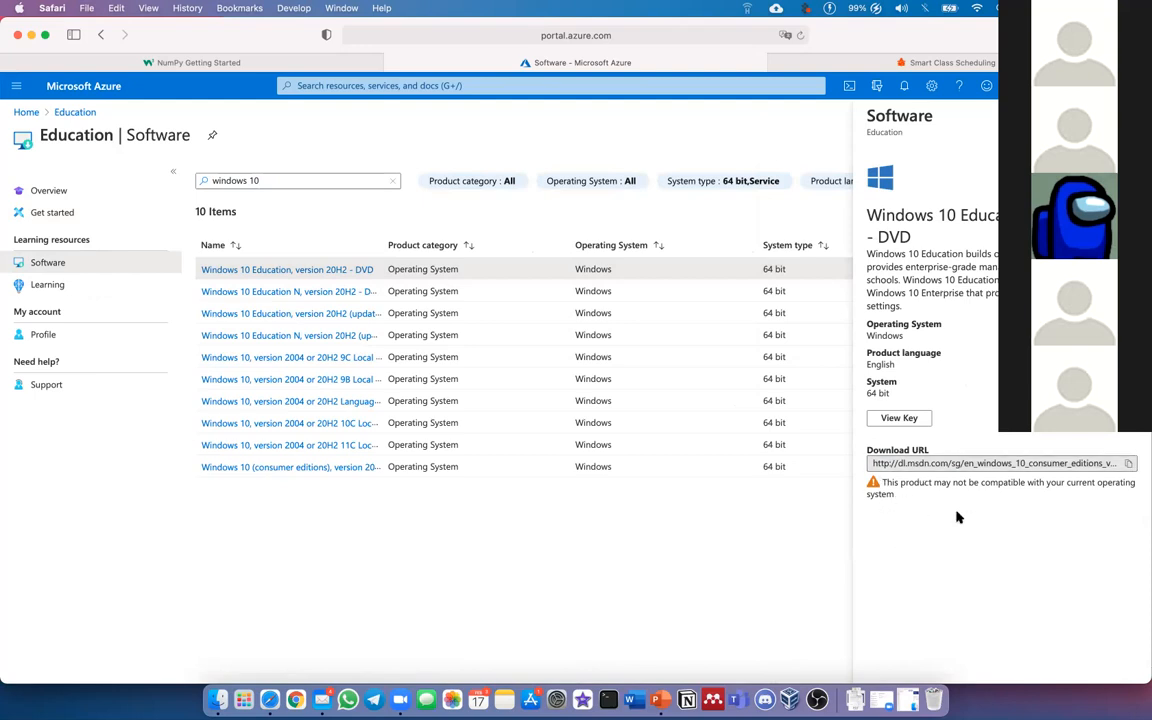
left_click(914, 419)
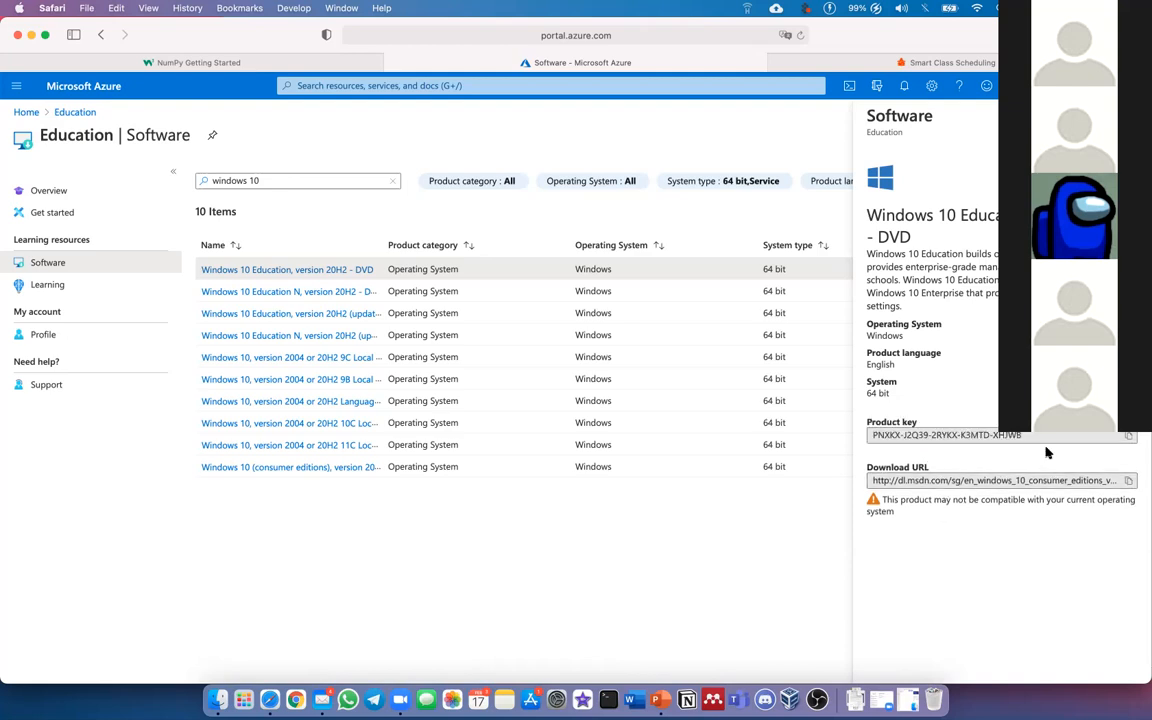
left_click(1128, 442)
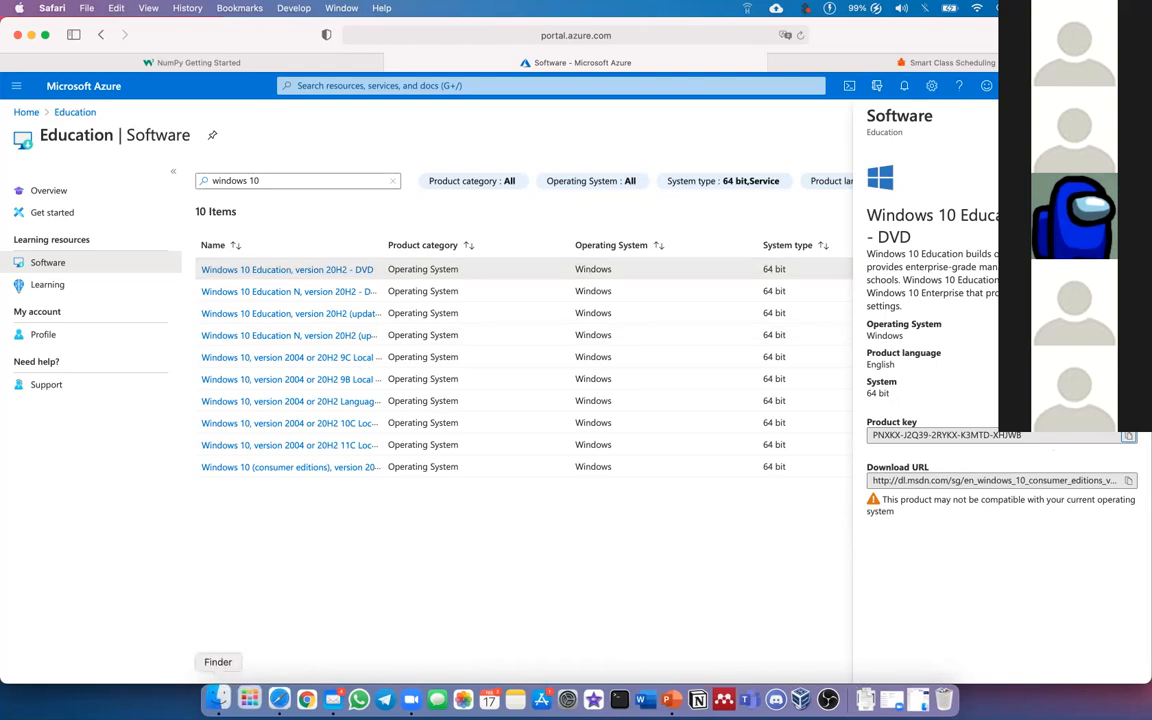
Switch to Finder, select the Windows 10 ISO in Downloads, and widen and reposition the window to show its full name.
left_click(241, 635)
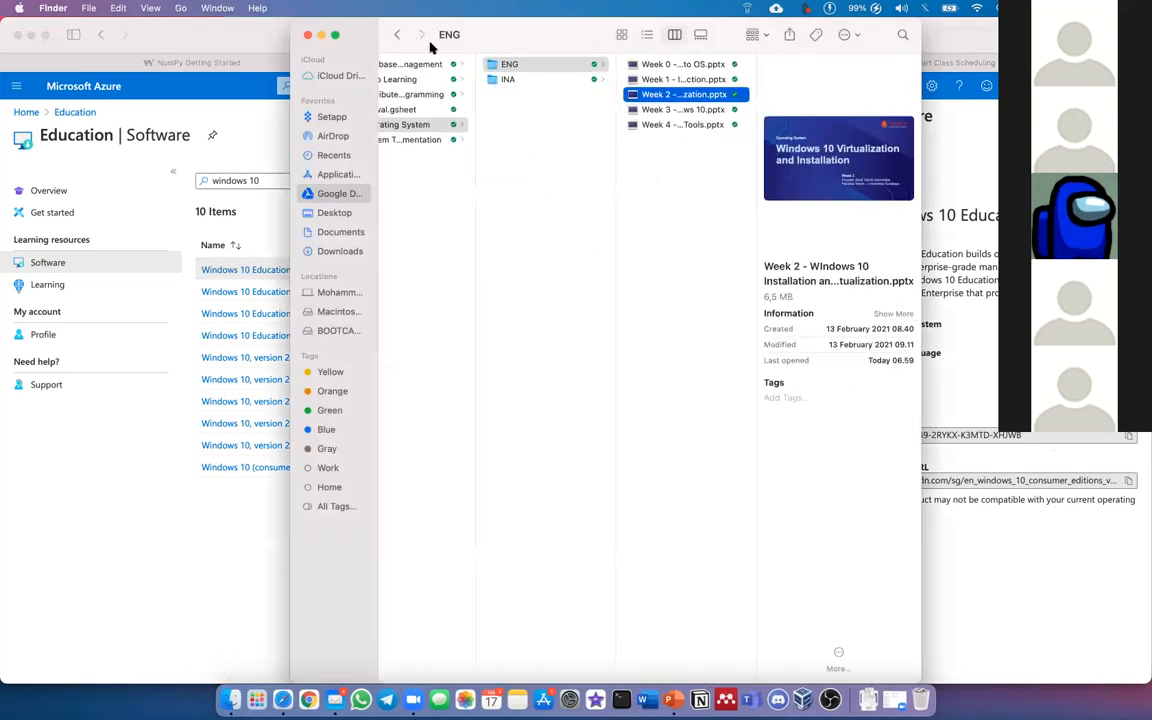
left_click(350, 253)
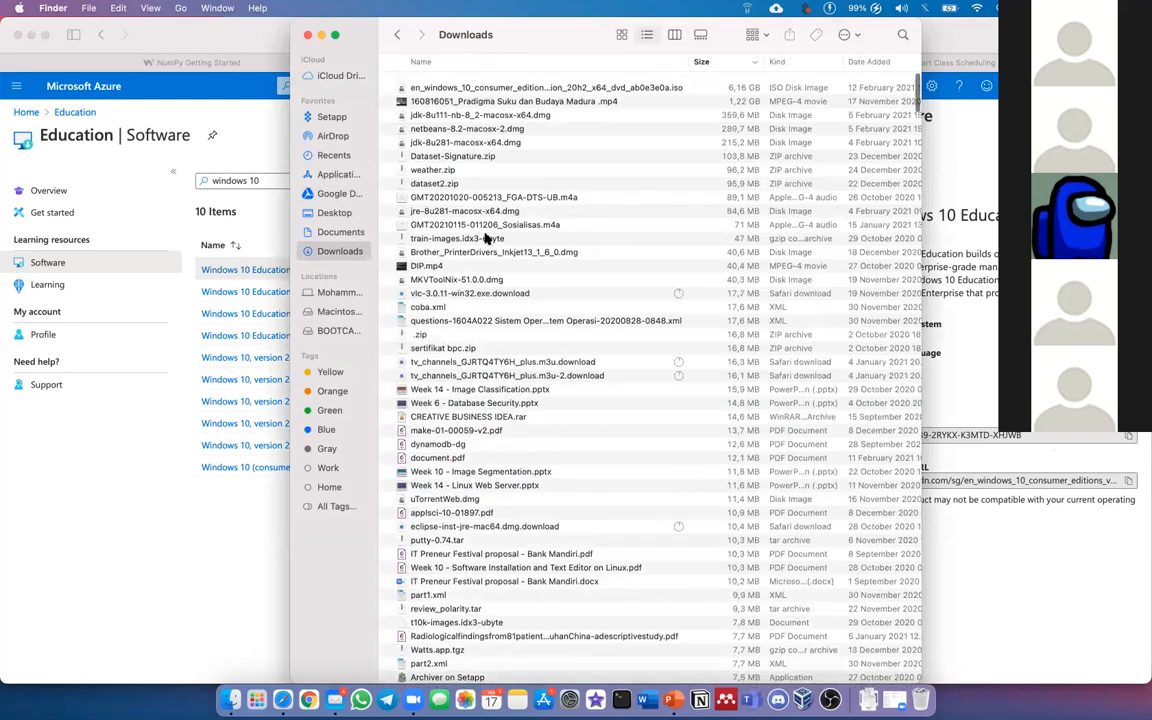
left_click(482, 84)
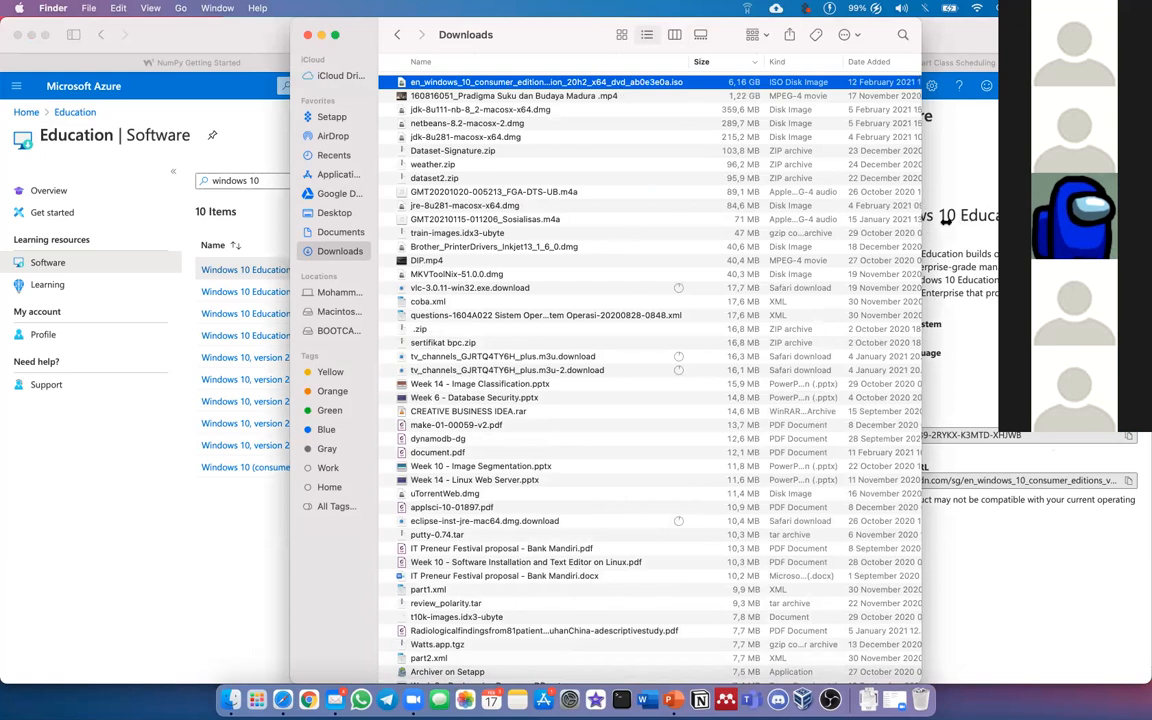
left_click_drag(946, 221, 1104, 221)
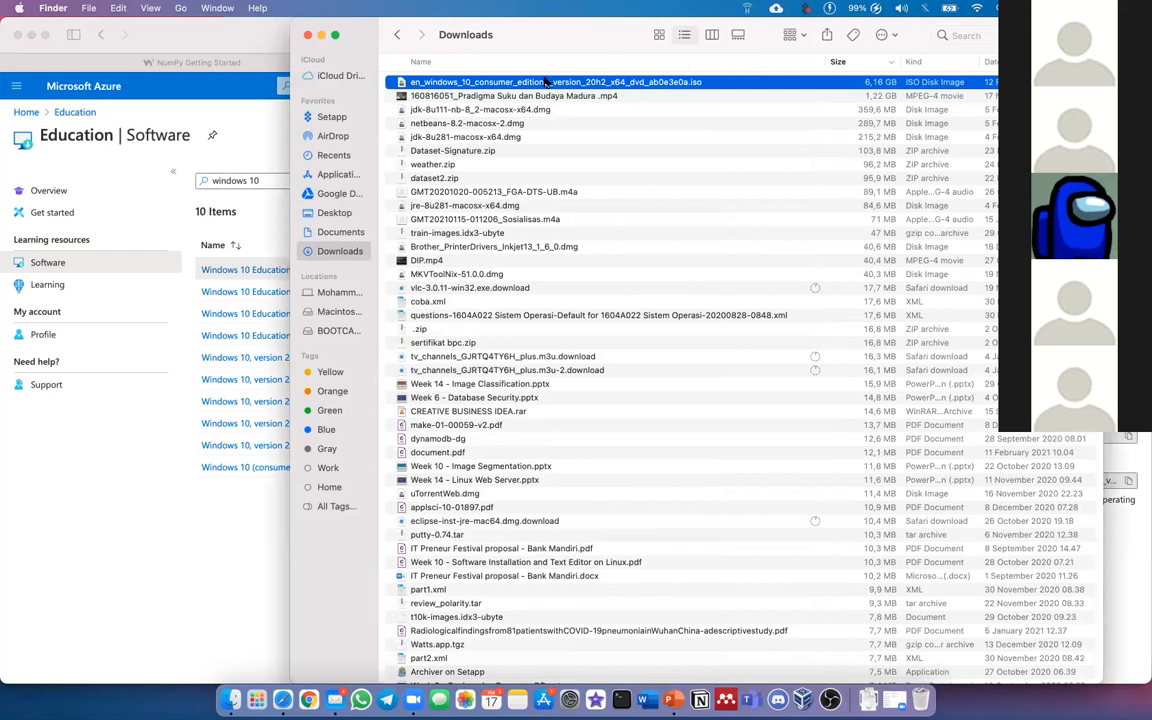
left_click_drag(496, 34, 342, 315)
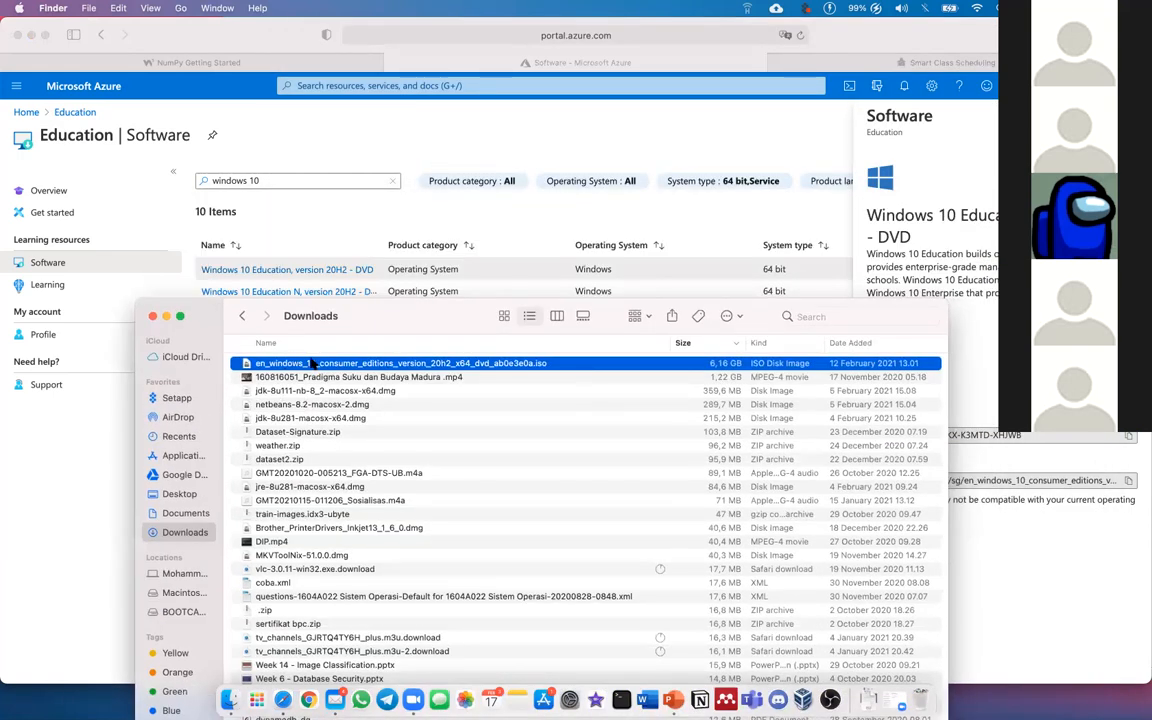
Switch to VirtualBox Manager, minimize the other open windows and reposition the manager window on the desktop.
left_click(47, 493)
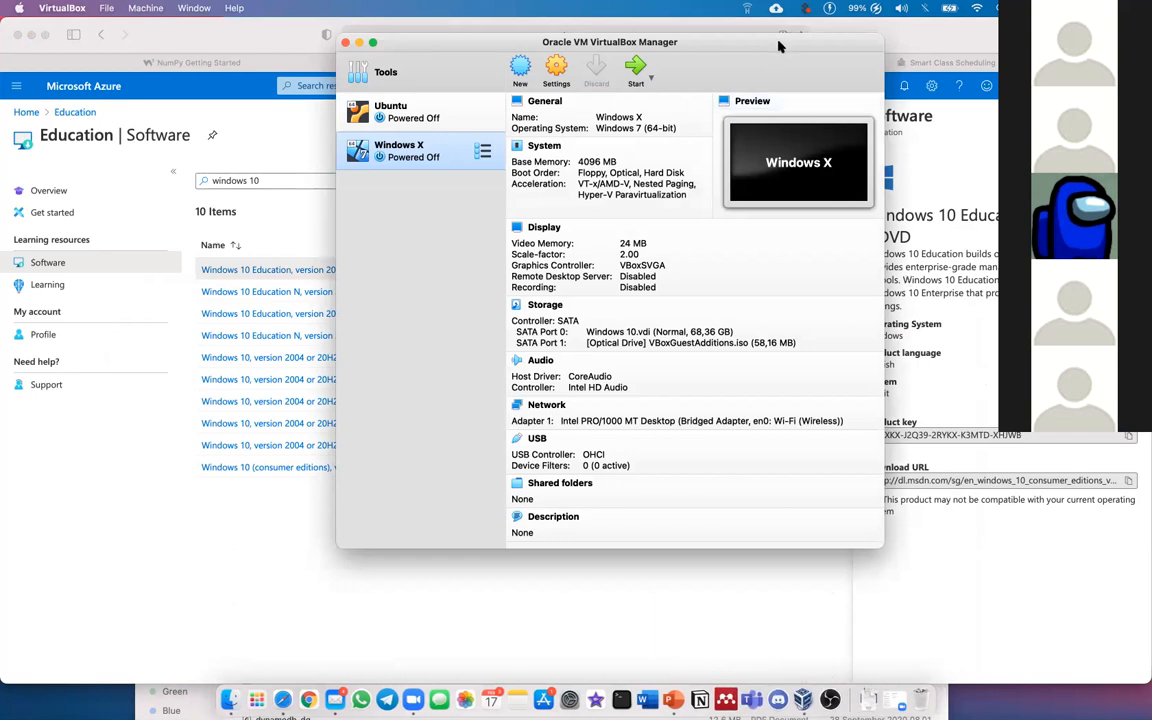
left_click_drag(779, 46, 686, 143)
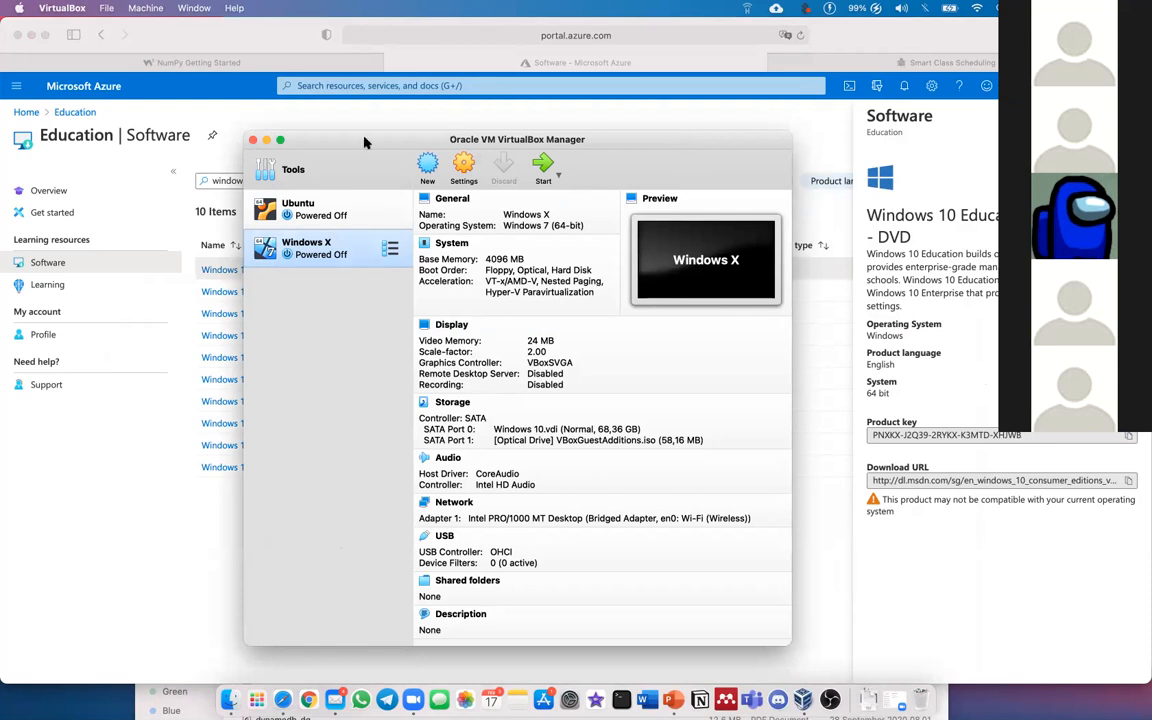
left_click(31, 36)
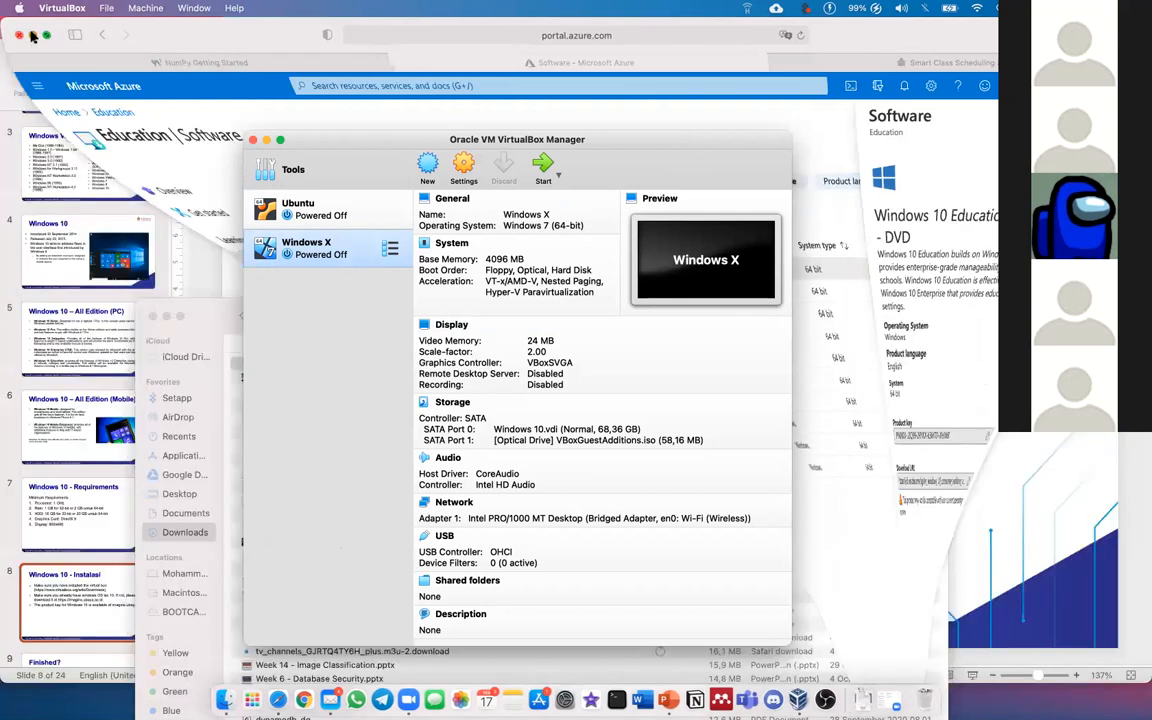
left_click(36, 25)
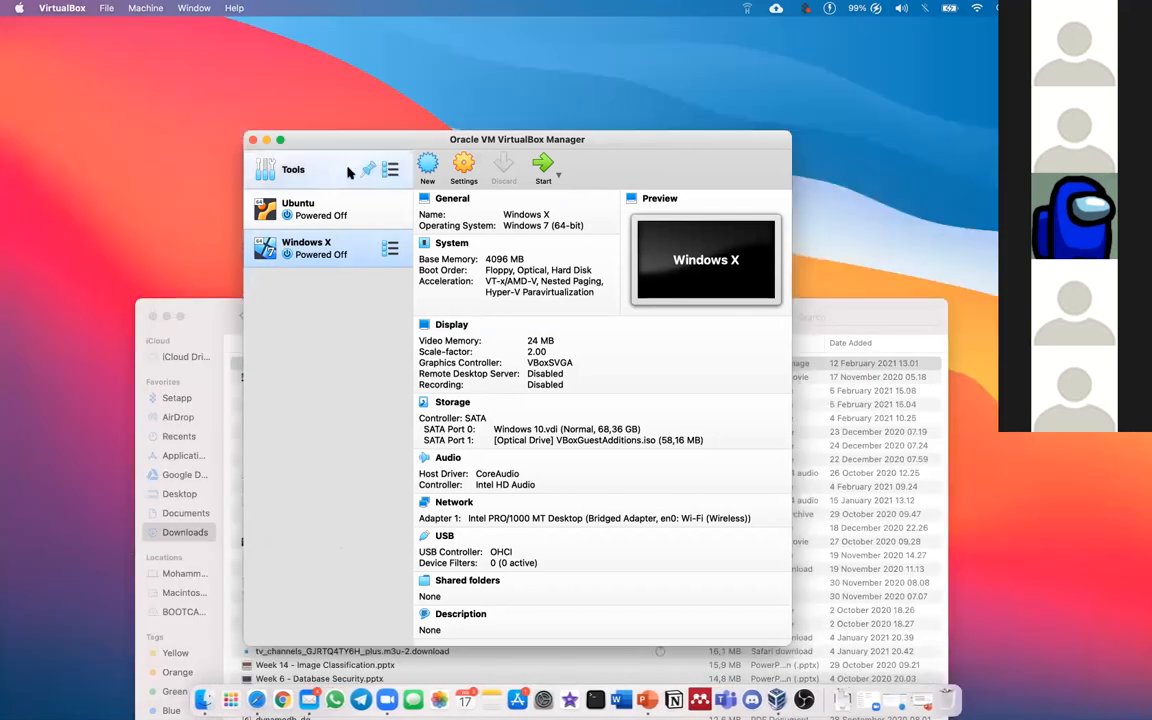
left_click_drag(334, 146, 479, 121)
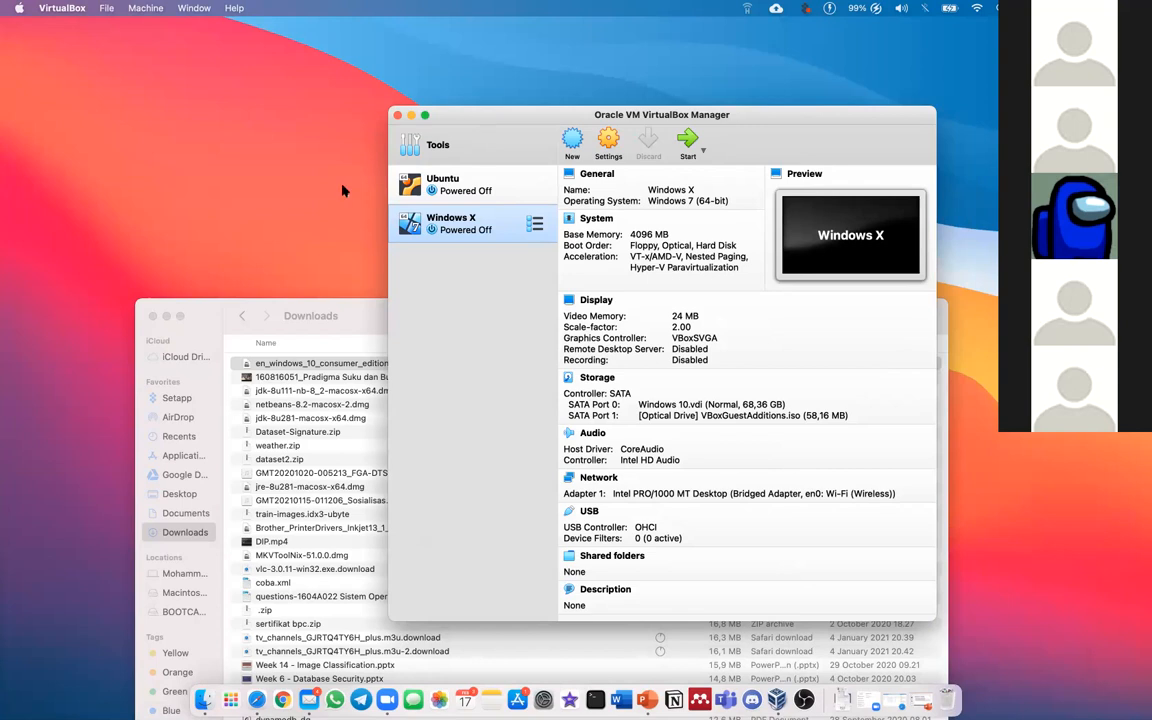
left_click(166, 316)
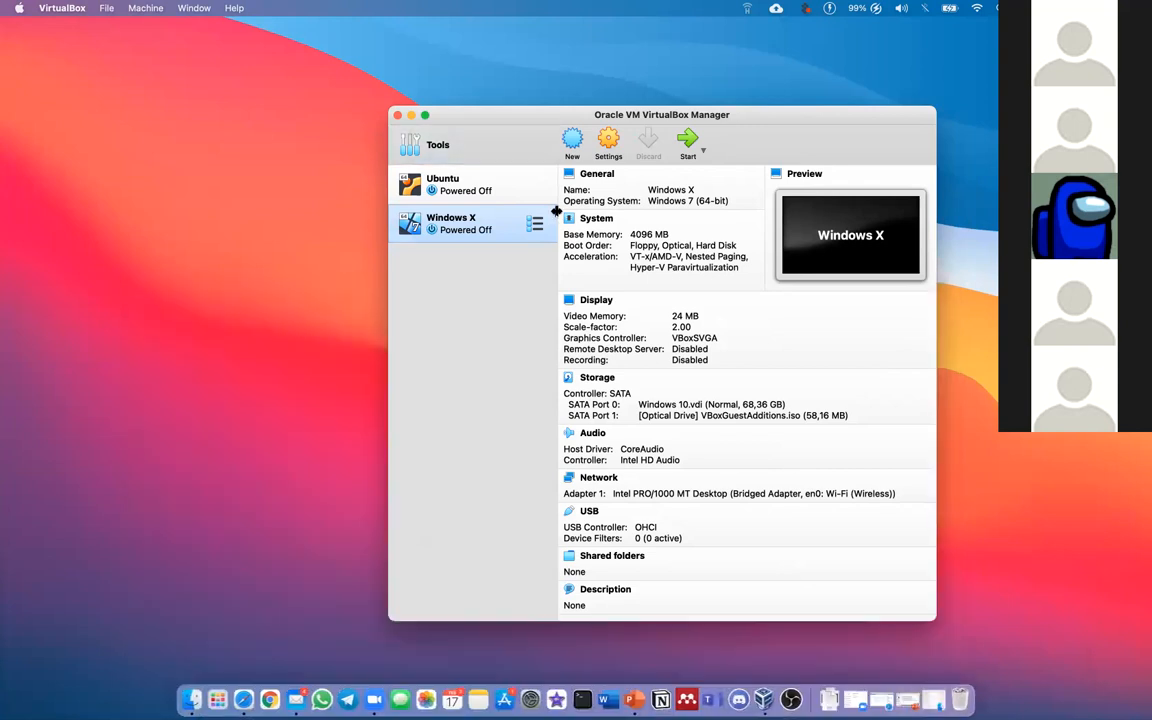
left_click_drag(442, 127, 317, 137)
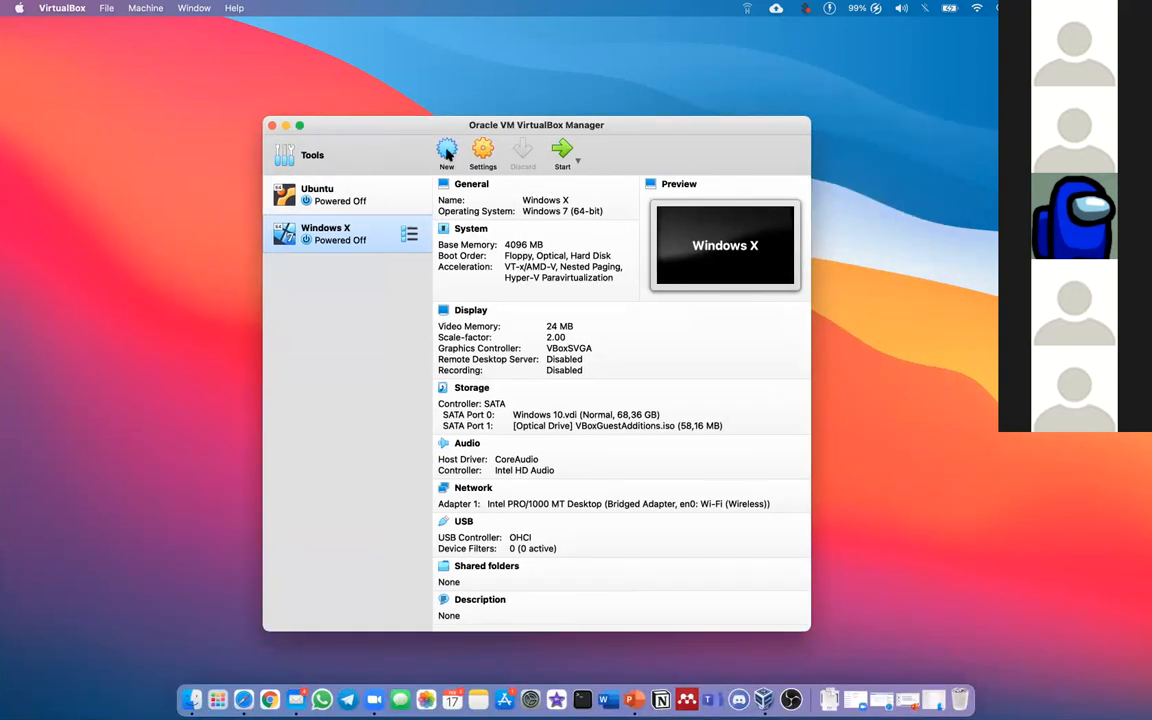
Start a new virtual machine named Windows 10 with version Windows 10 (64-bit) and try to continue using the VirtualBox VMs folder.
left_click(446, 152)
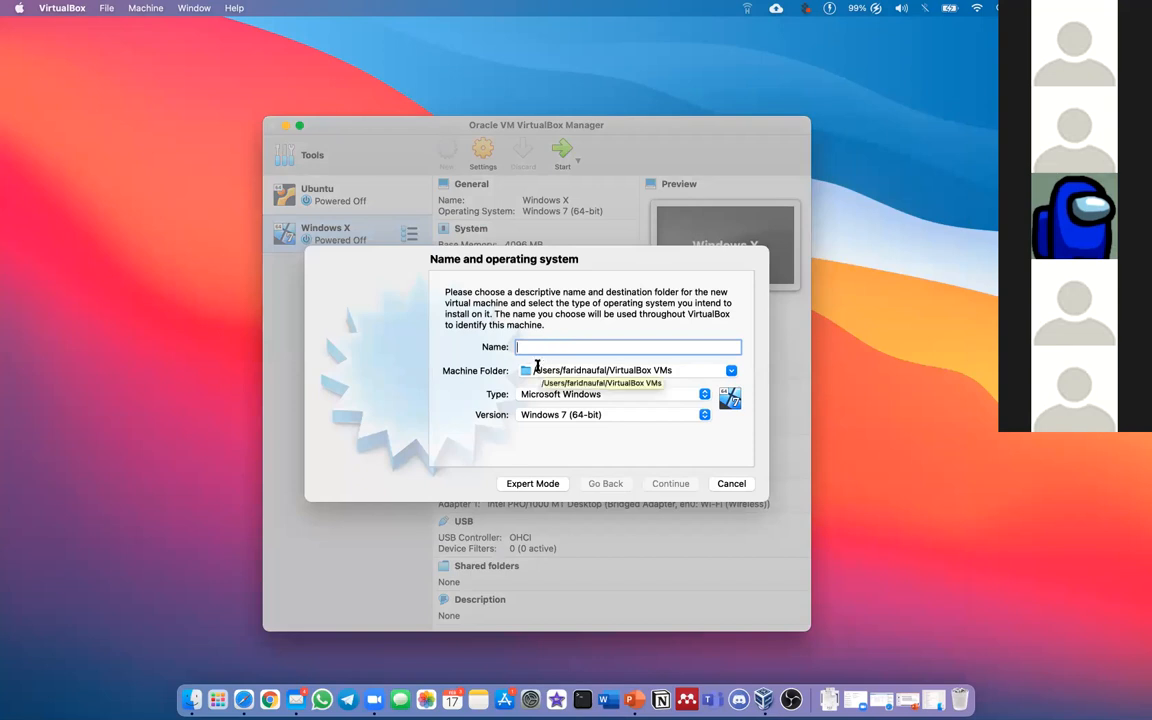
type("Windows 10")
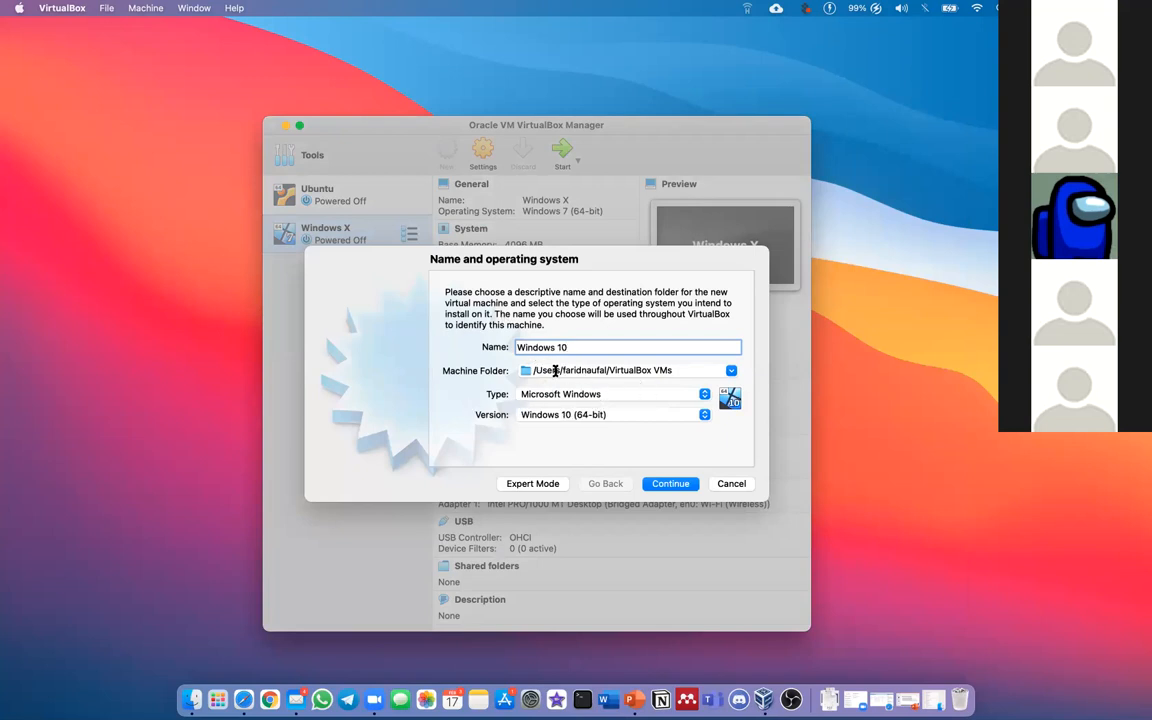
left_click(732, 371)
left_click(740, 369)
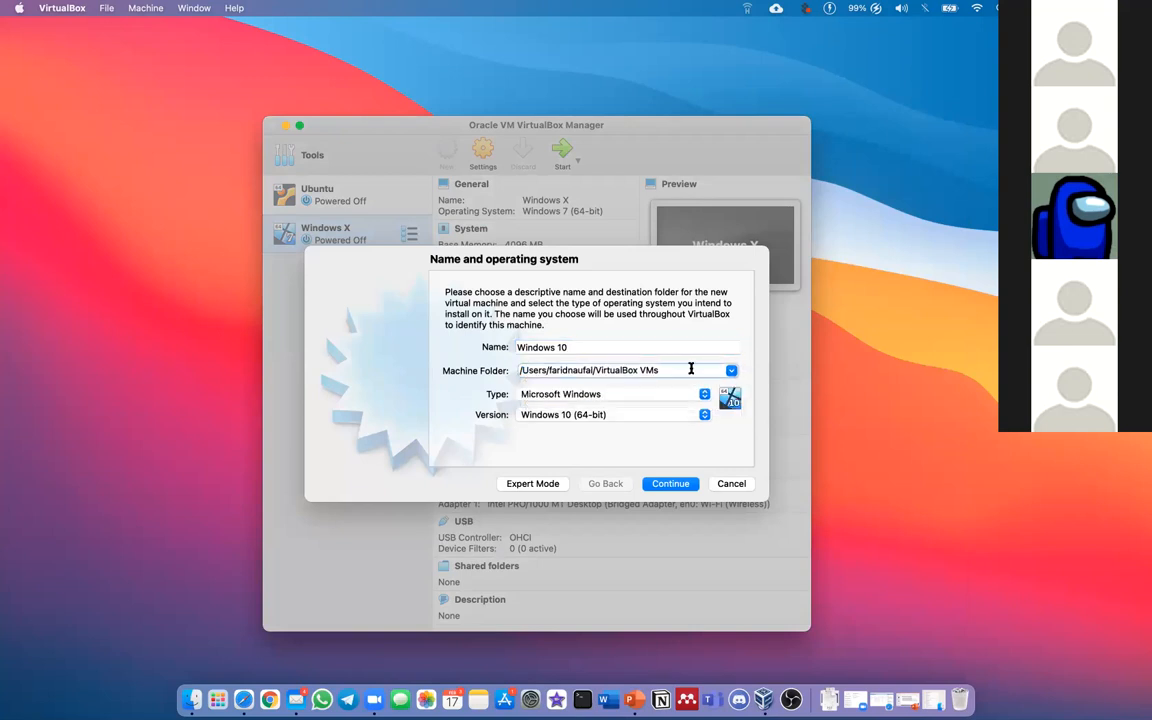
left_click(538, 415)
left_click(617, 416)
left_click(657, 487)
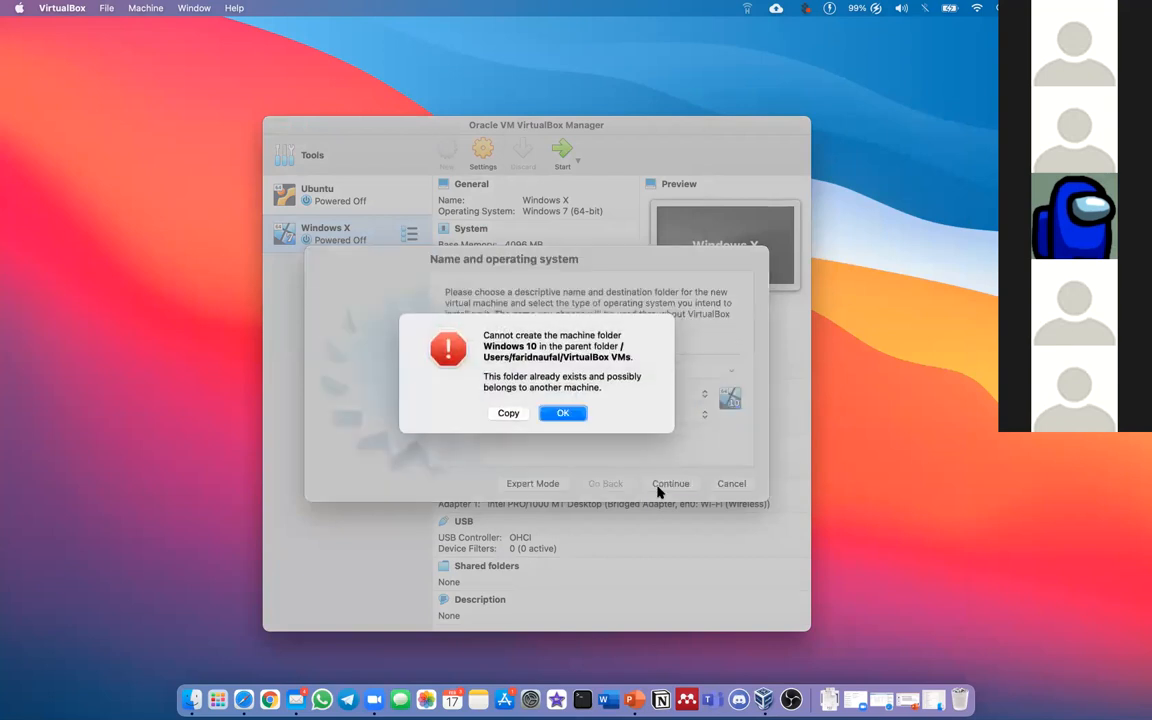
left_click(561, 413)
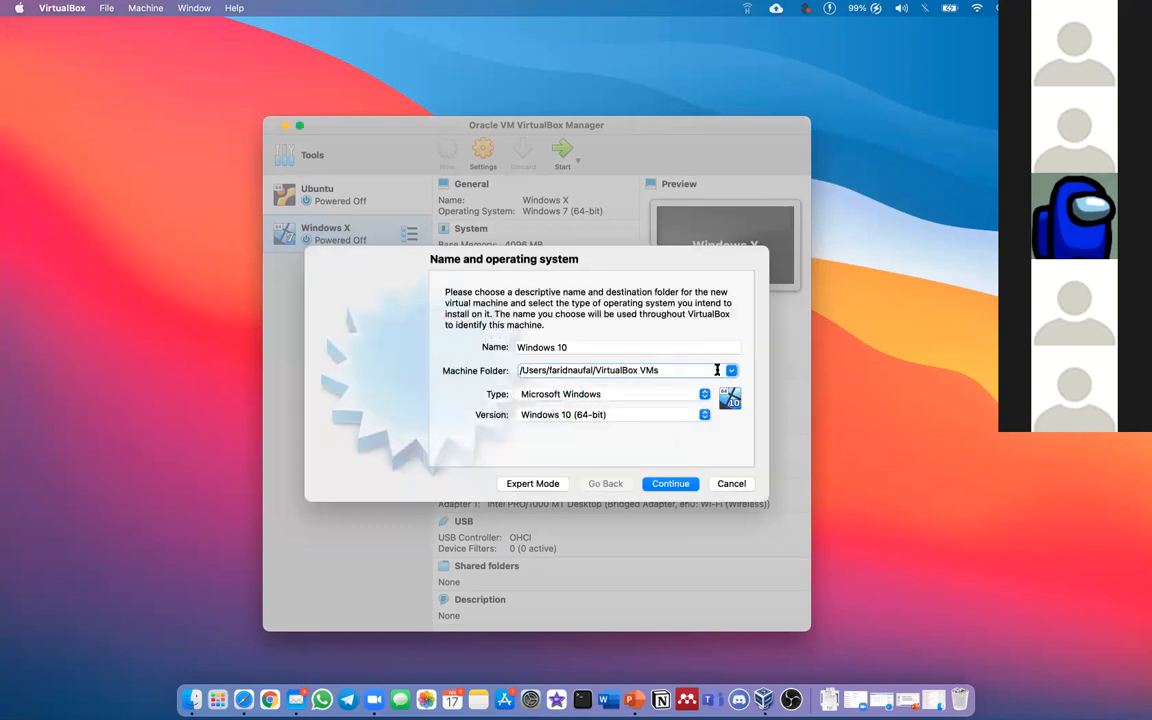
Browse for another machine folder and create a folder named "Windows 10 (2)" inside VirtualBox VMs.
left_click(730, 370)
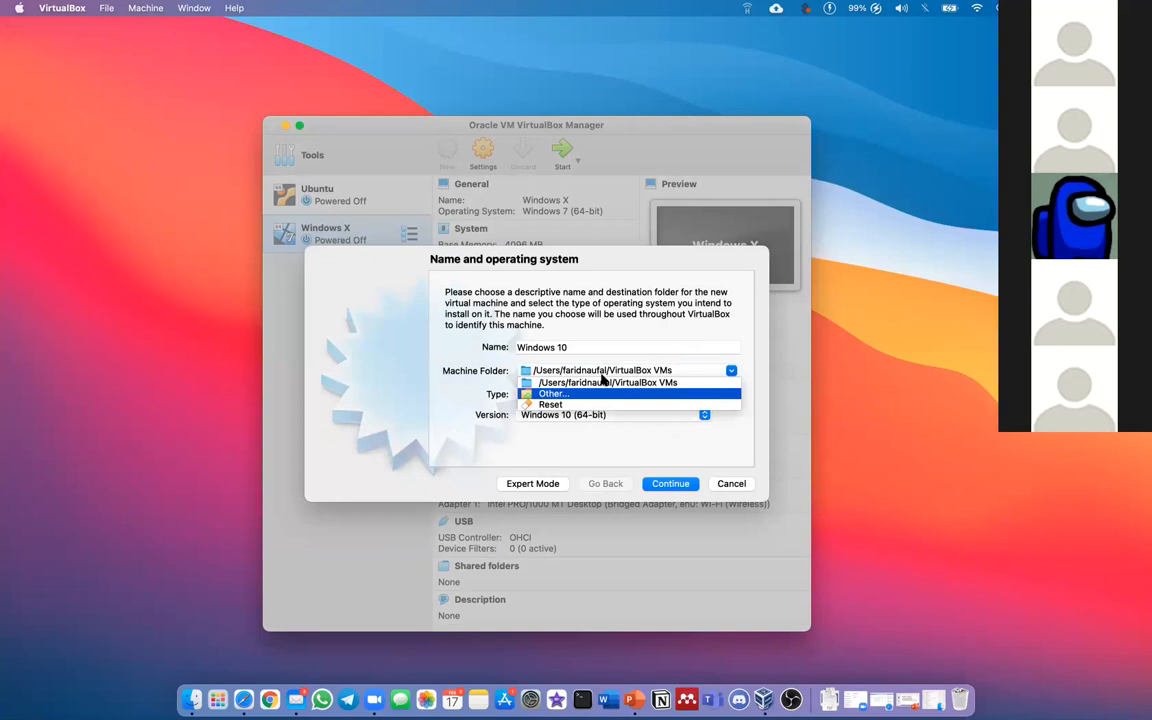
left_click(548, 393)
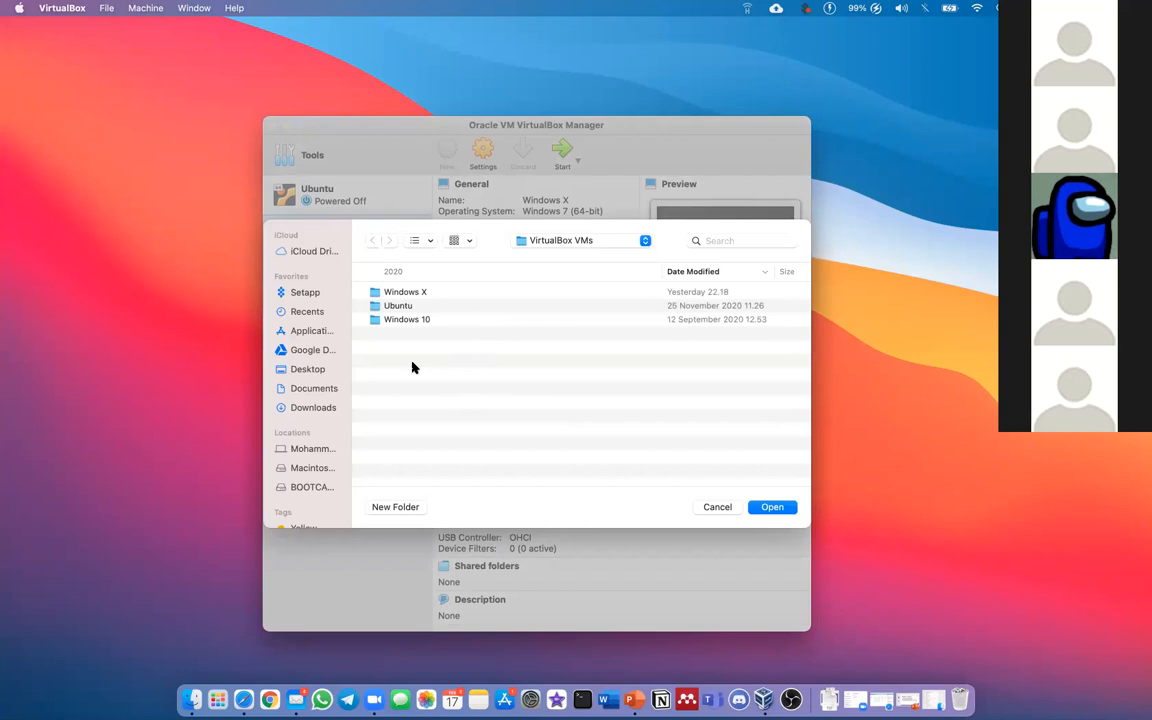
left_click(401, 507)
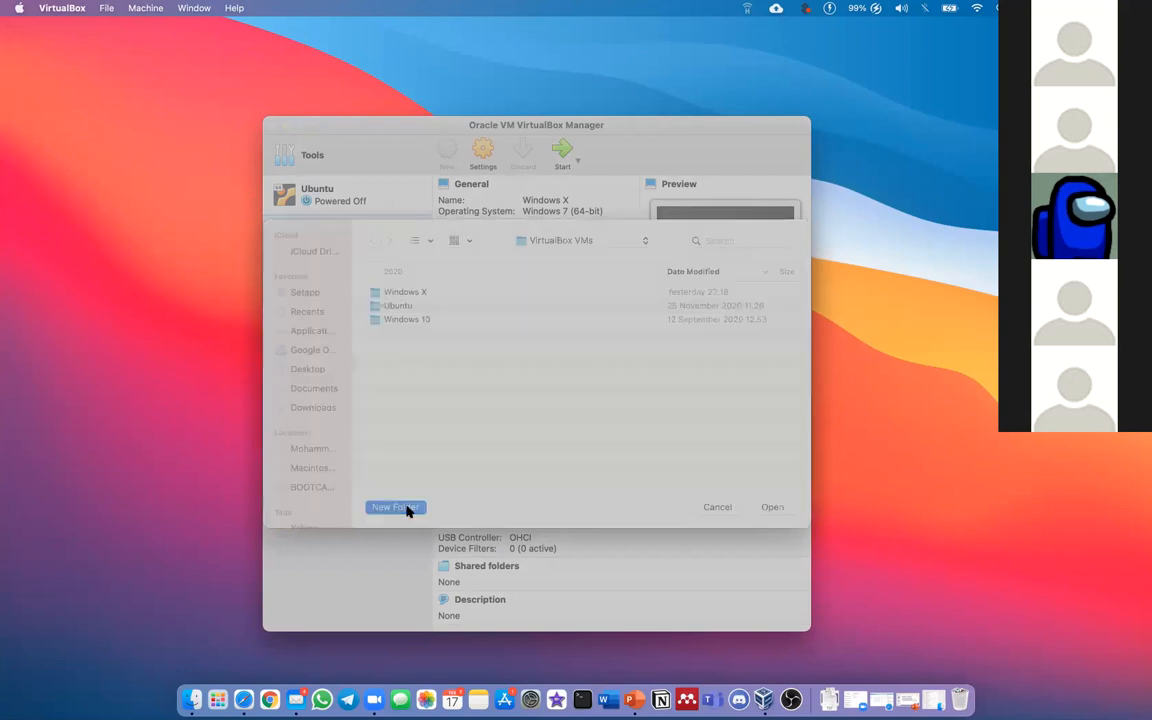
type("Windows")
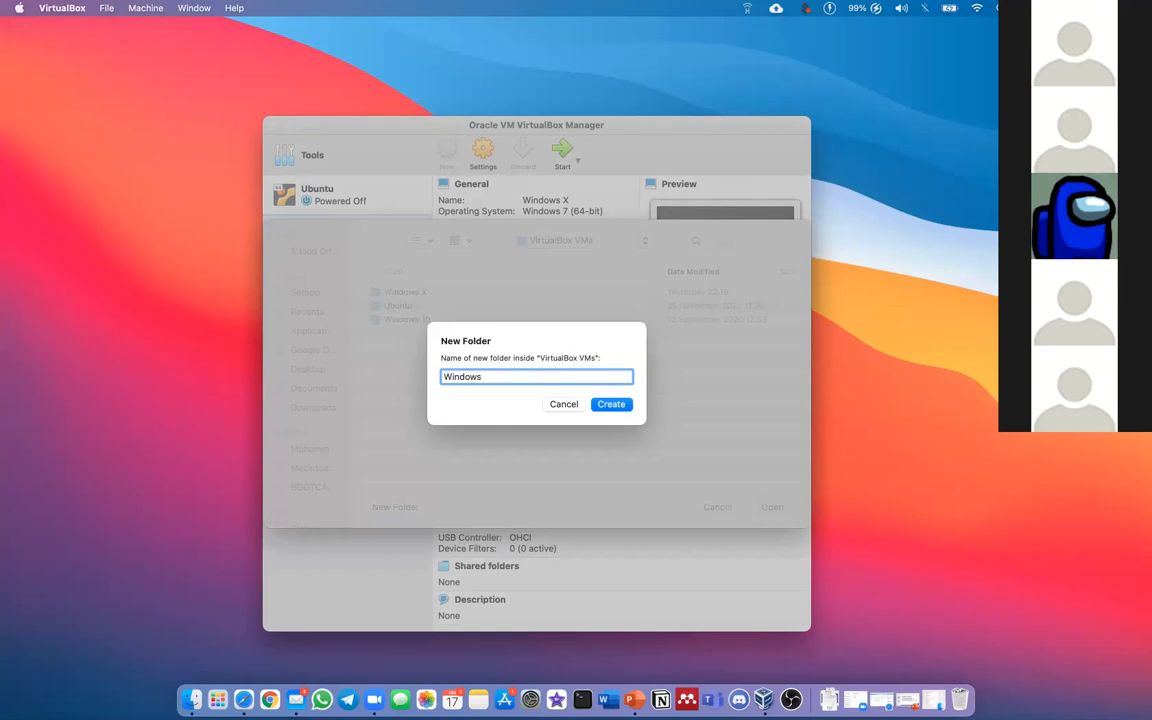
type(" 10 (2")
left_click(614, 405)
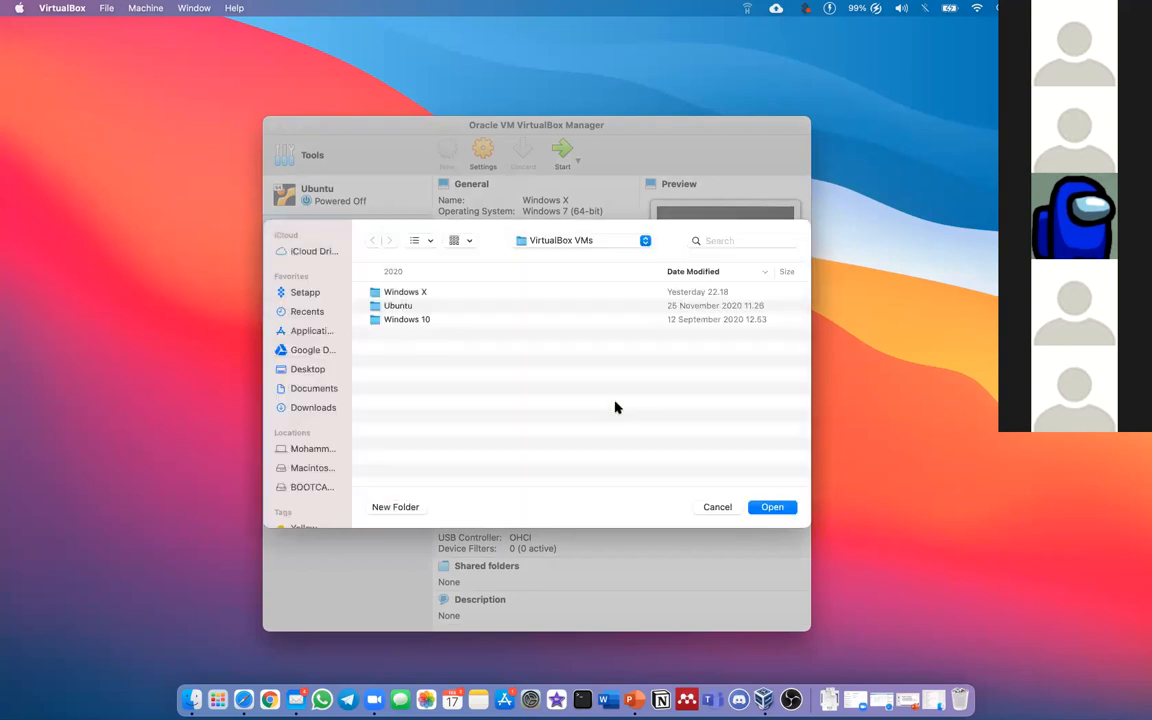
Use the "Windows 10 (2)" machine folder, keep the memory at 2048 MB and choose to create a virtual hard disk now.
left_click(791, 509)
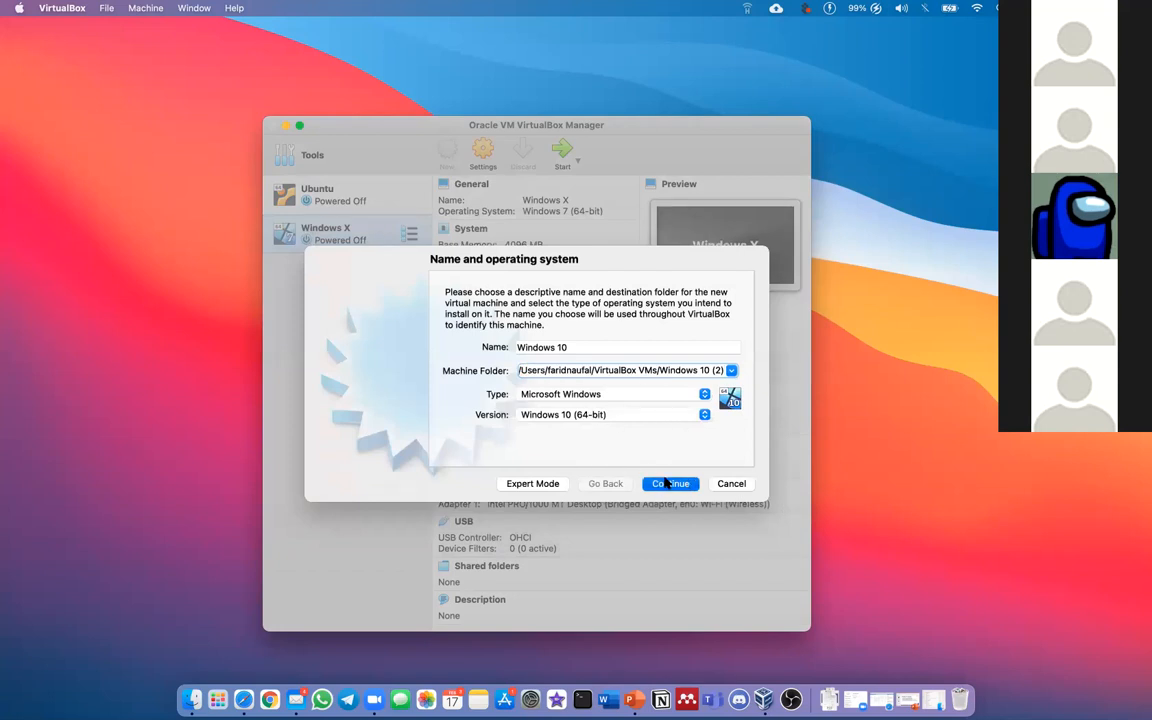
key("Return")
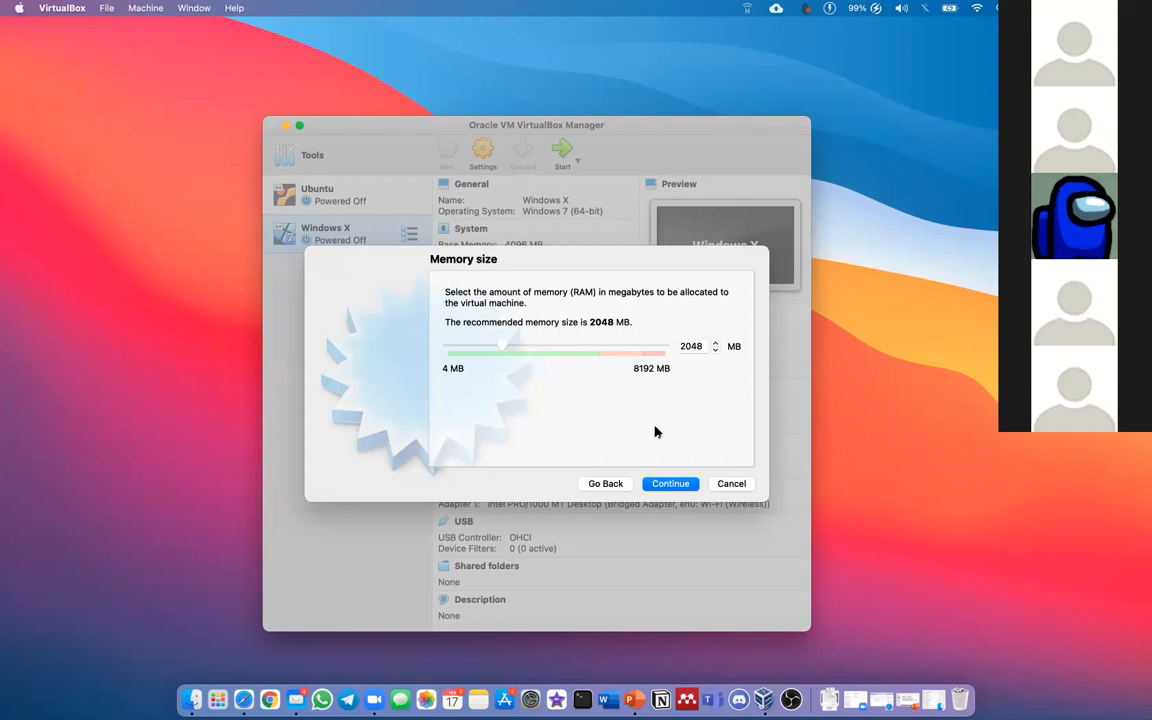
double_click(703, 345)
left_click(662, 486)
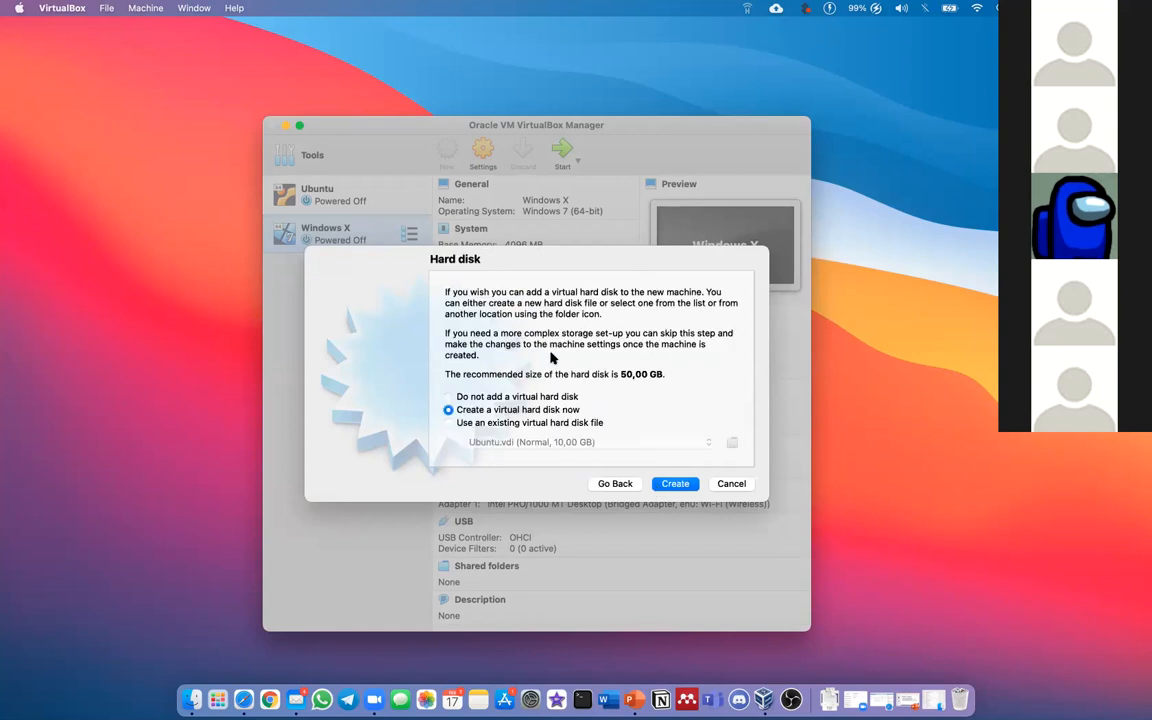
left_click(674, 484)
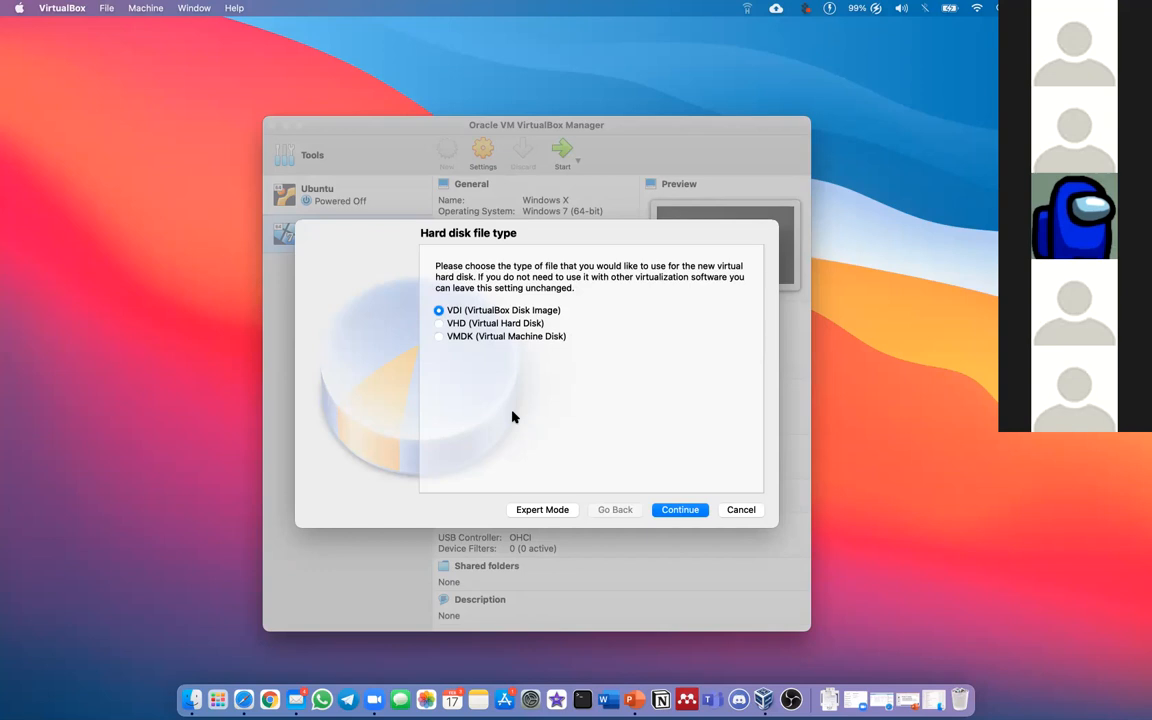
Choose VDI (VirtualBox Disk Image) as the hard disk file type with dynamically allocated storage, and proceed to the disk size.
left_click(439, 312)
left_click(680, 509)
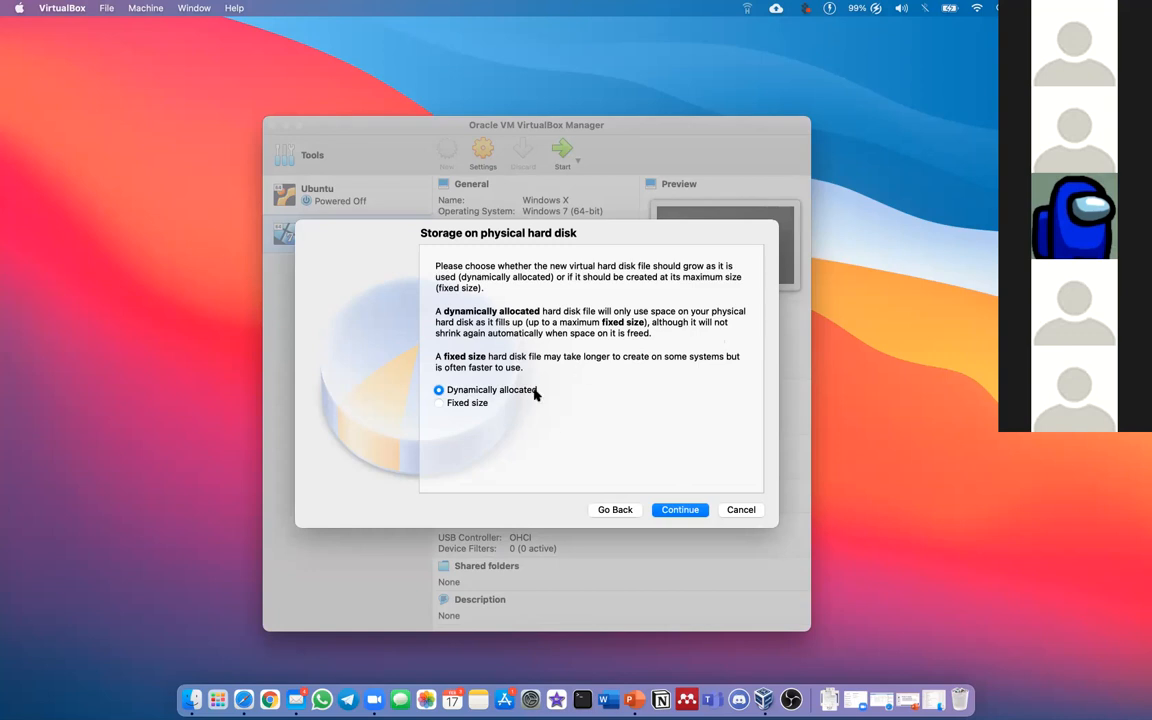
left_click(668, 510)
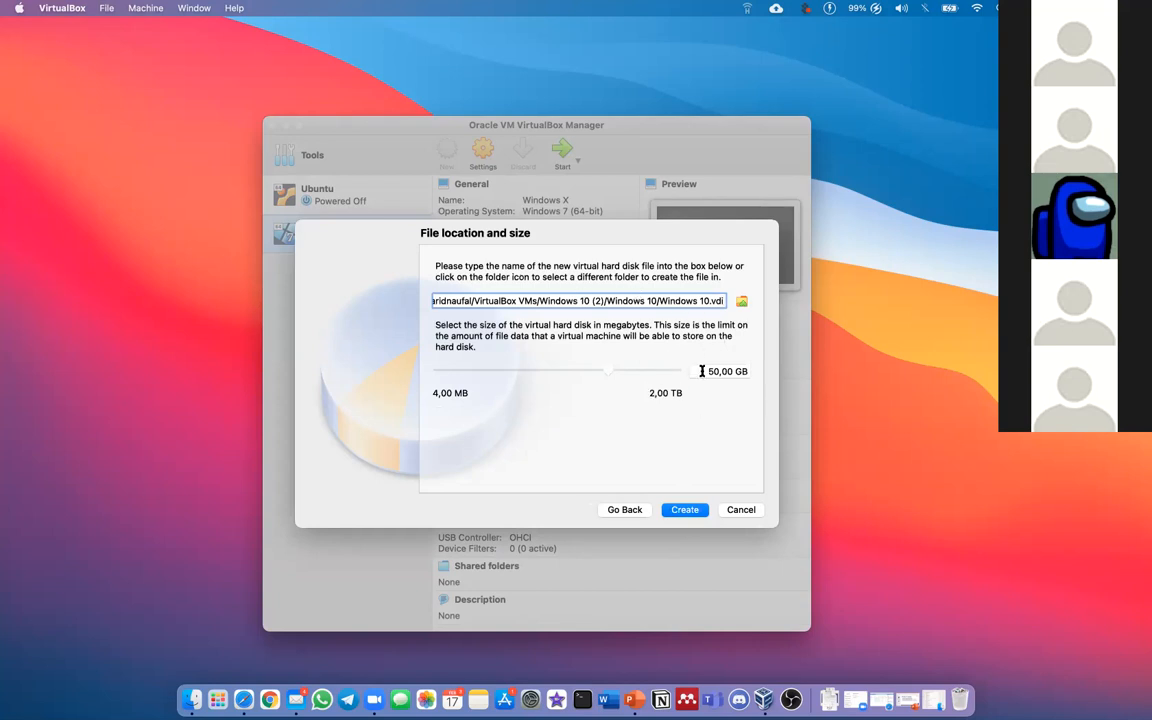
left_click(715, 372)
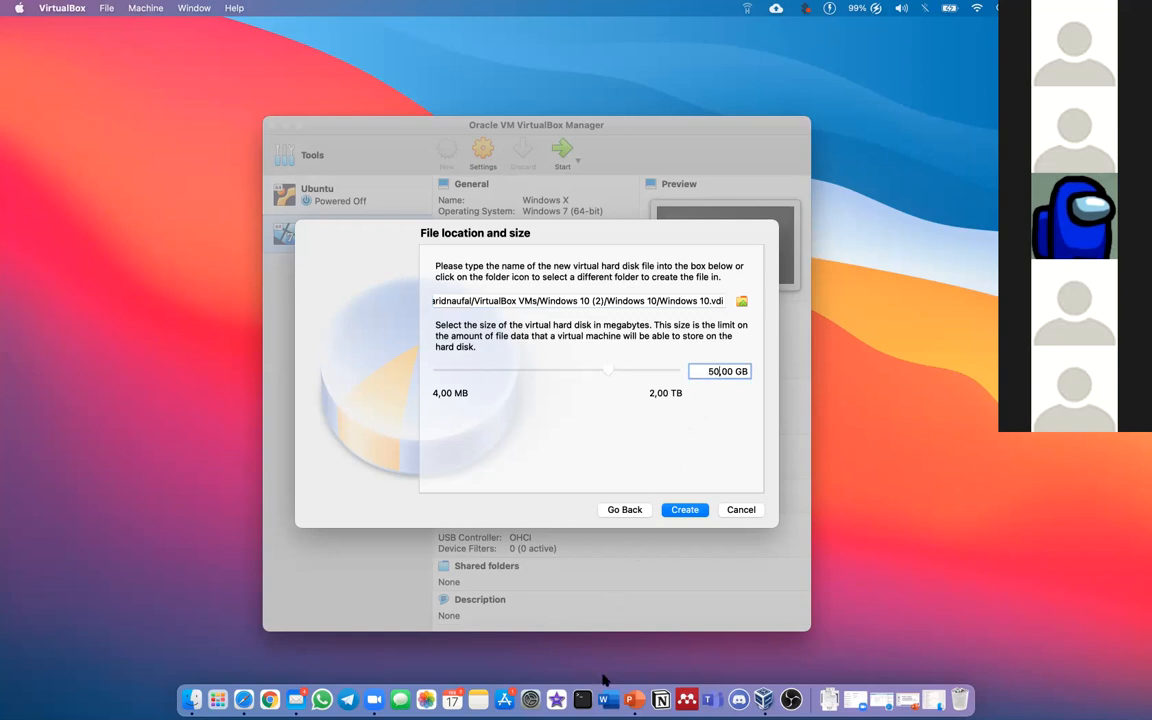
Switch to the PowerPoint deck, check the 64-bit HDD minimum on the Windows 10 - Requirements slide, and minimize the presentation.
left_click(634, 699)
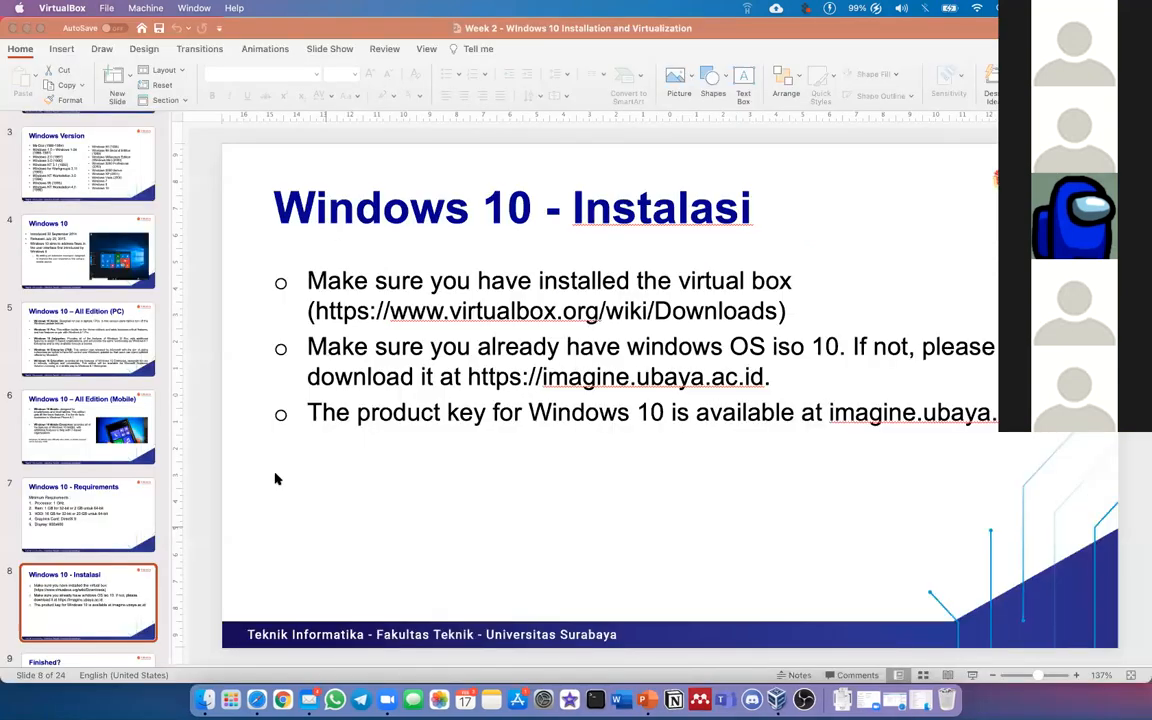
scroll(85, 480, "up", 5)
left_click(85, 507)
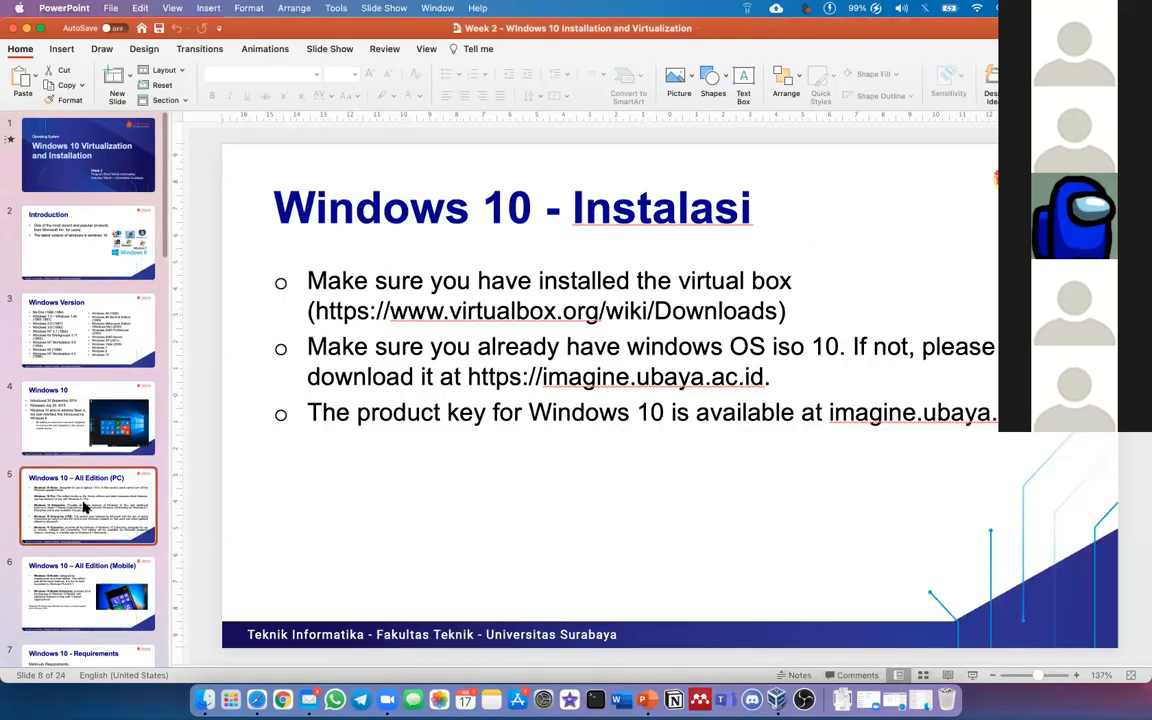
scroll(78, 478, "down", 2)
left_click(83, 533)
scroll(80, 530, "down", 2)
left_click(78, 528)
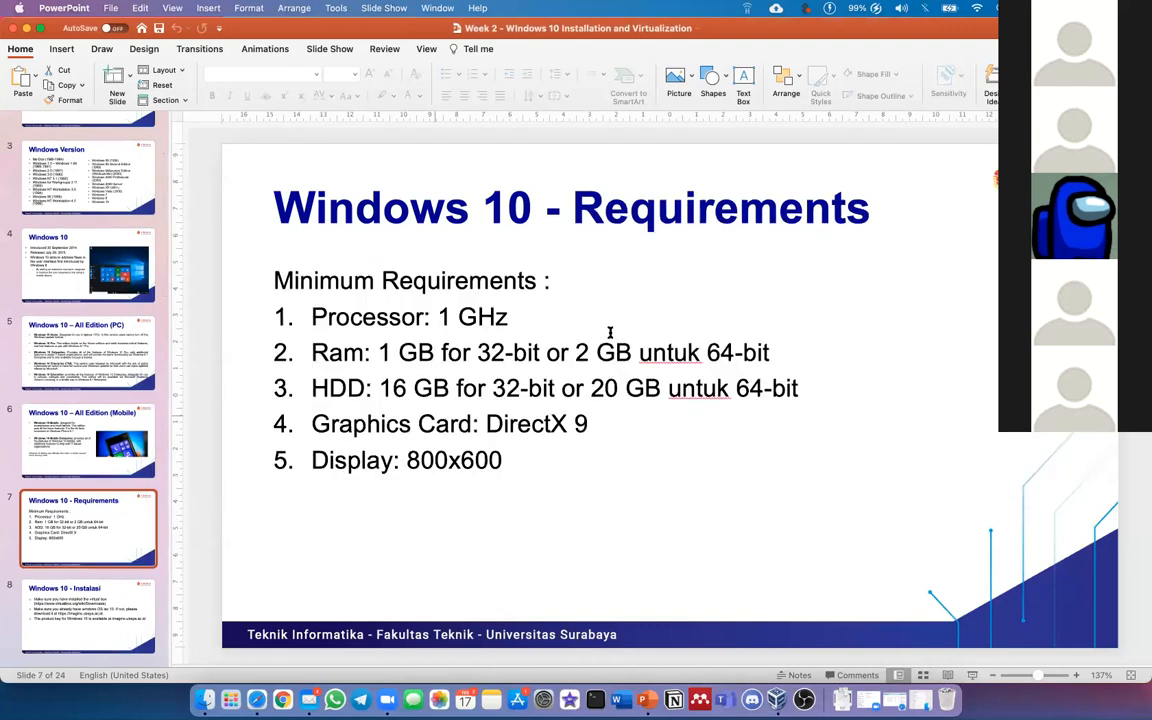
left_click(603, 388)
double_click(603, 388)
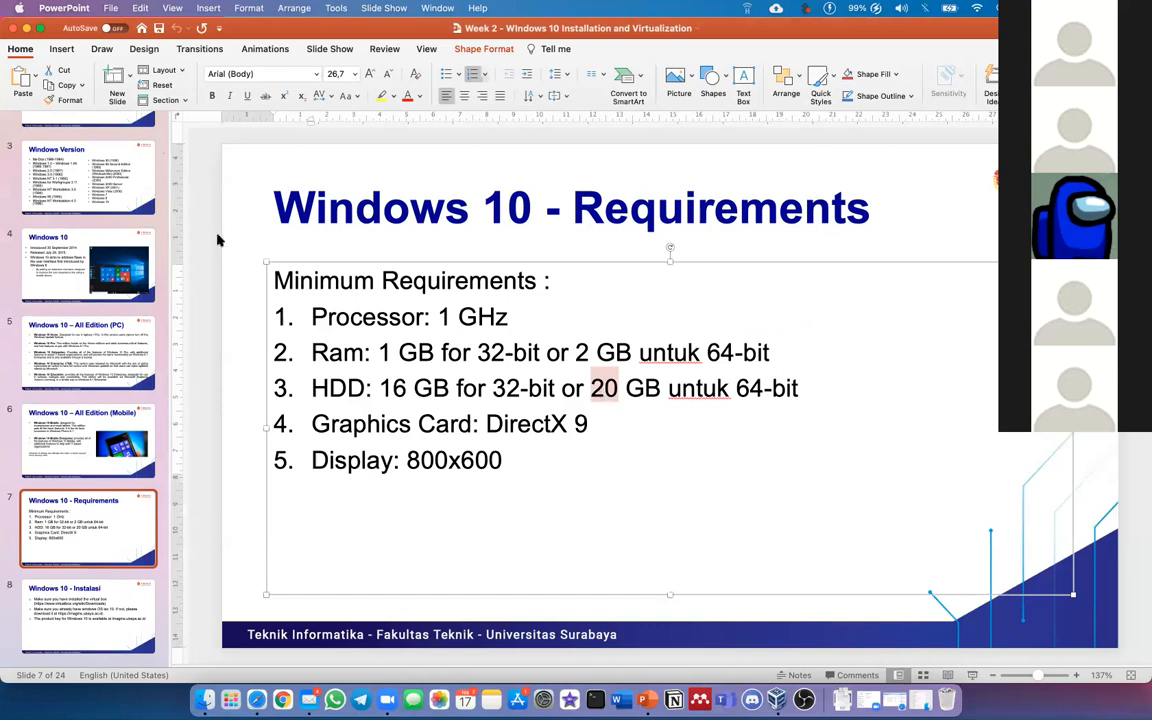
left_click(27, 28)
Set the virtual hard disk size to 20 GB and create the Windows 10 machine's disk.
left_click(711, 371)
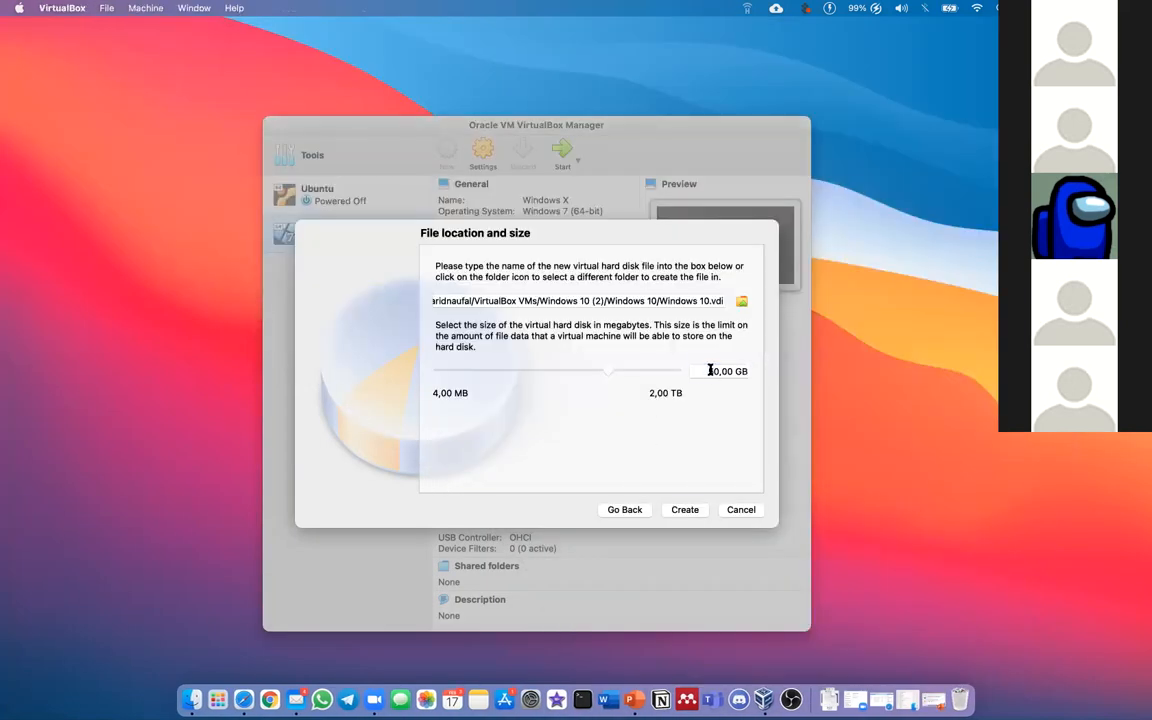
type("20")
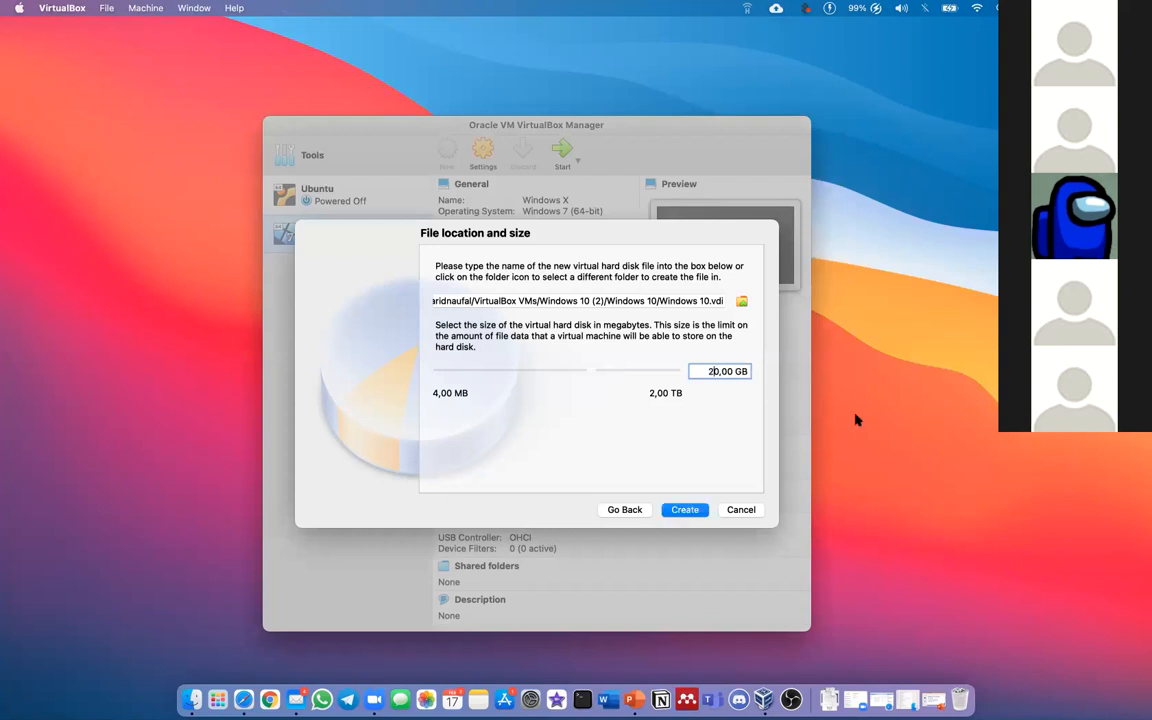
left_click(670, 512)
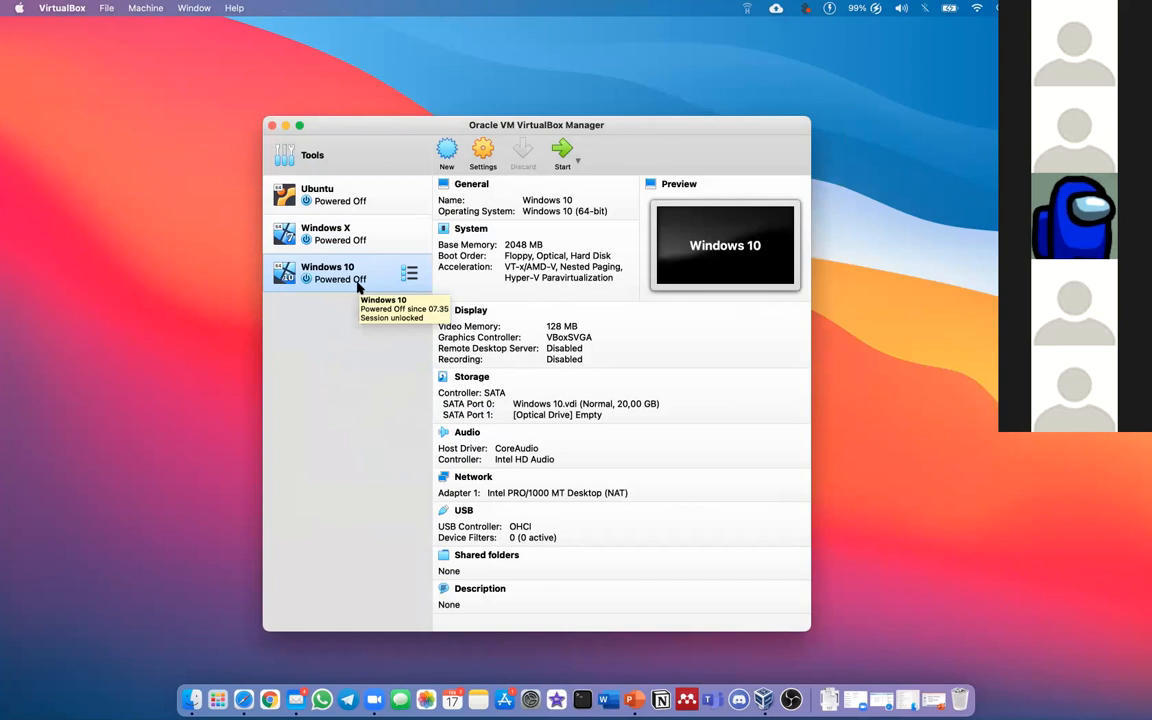
Select the new Windows 10 virtual machine in the machine list and start it.
left_click(358, 242)
left_click(351, 267)
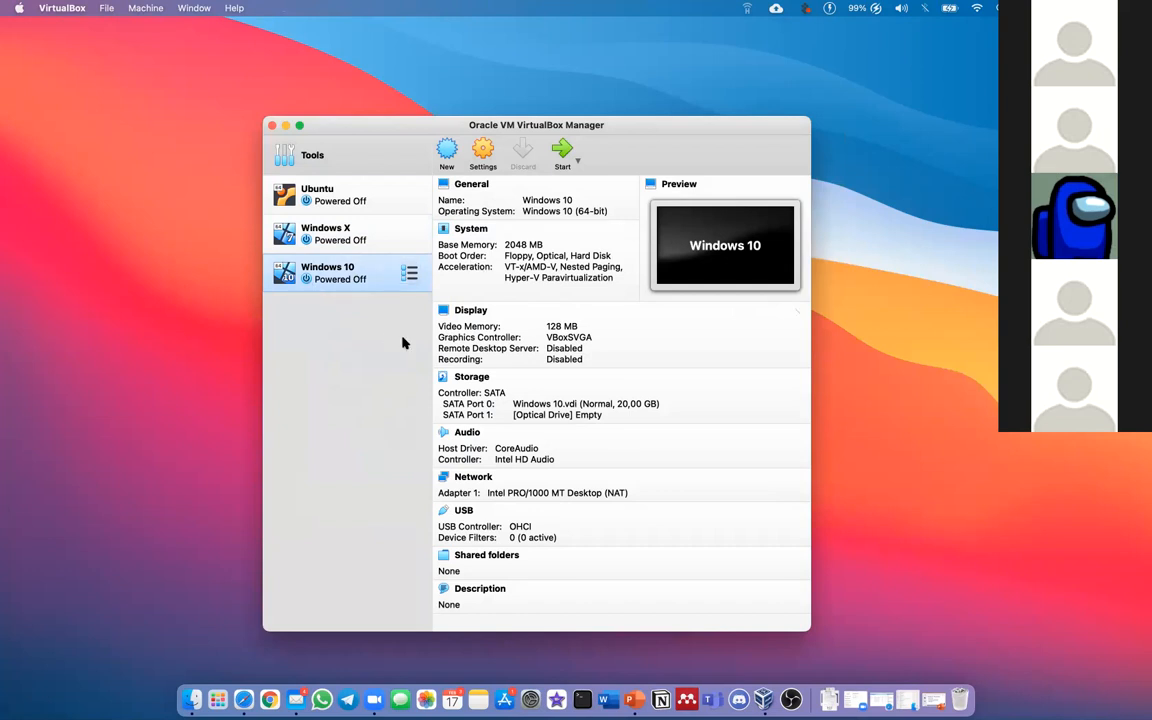
left_click(562, 150)
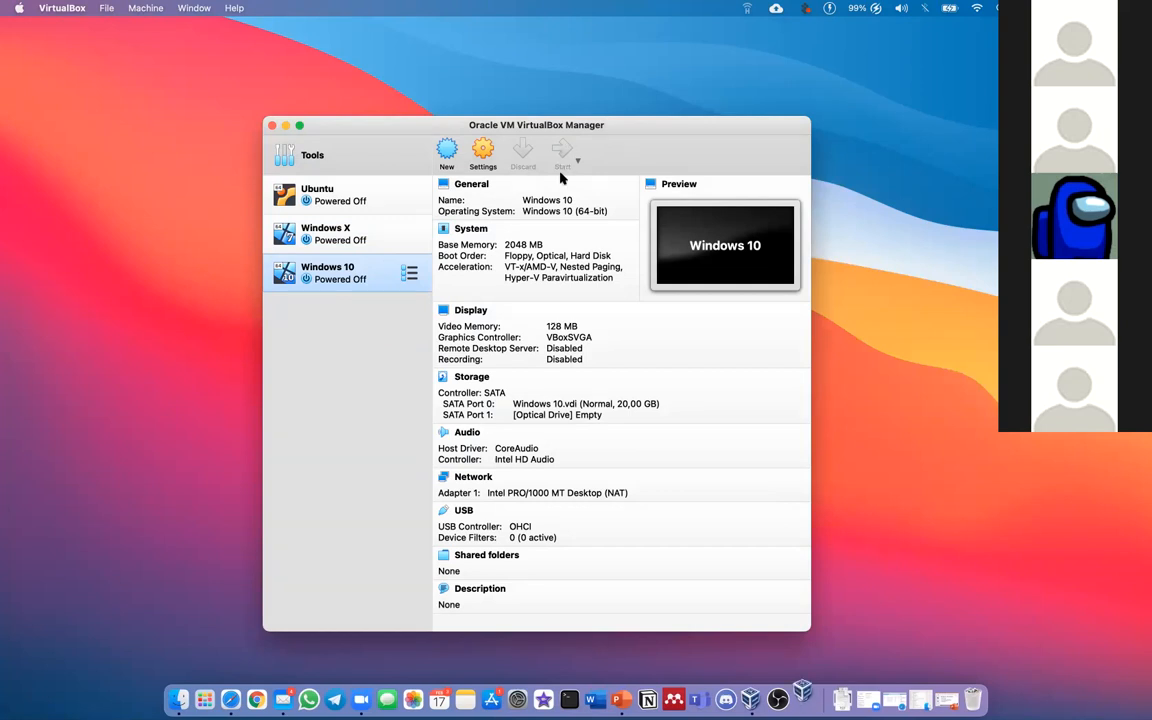
left_click(562, 175)
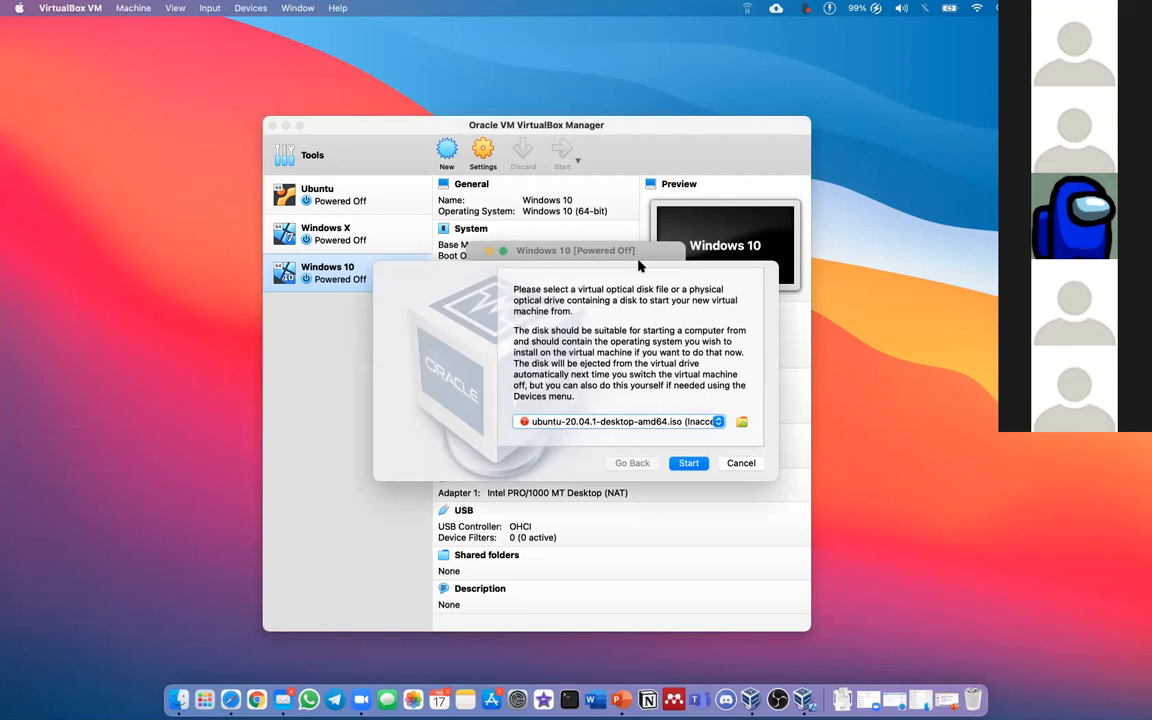
Add en_windows_10_consumer_editions_version_20h2_x64_dvd_ab0e3e0a.iso from Downloads as the start-up disk and start the machine from it.
left_click(741, 421)
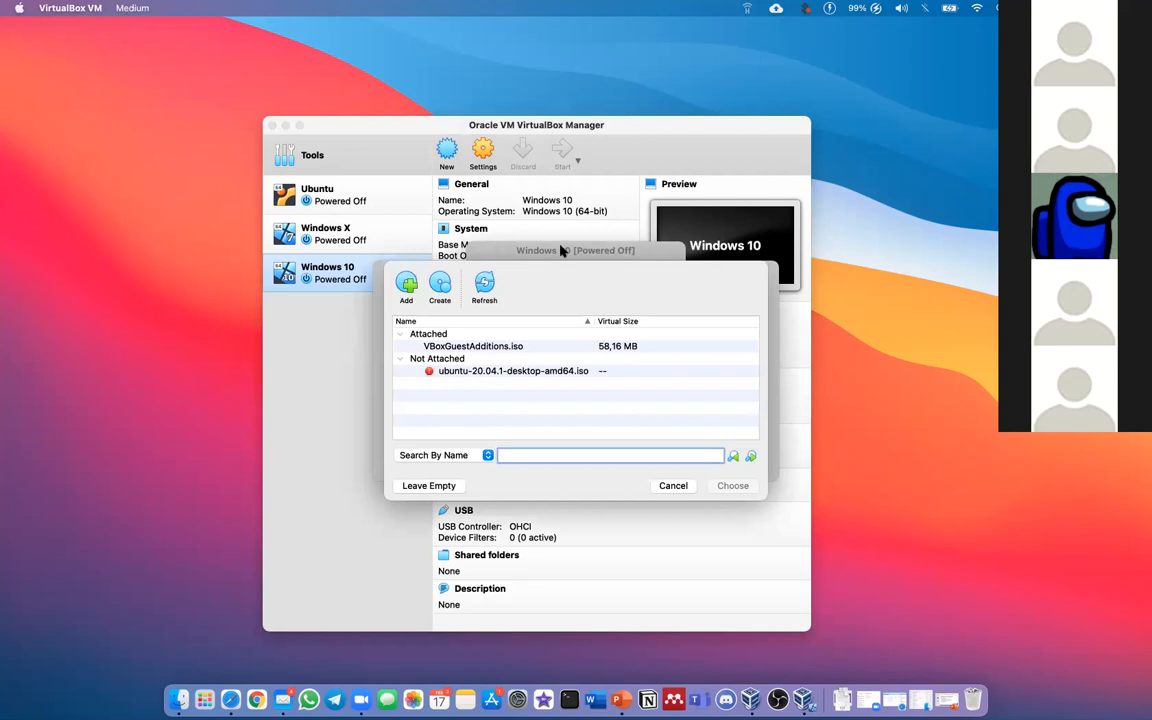
left_click(407, 285)
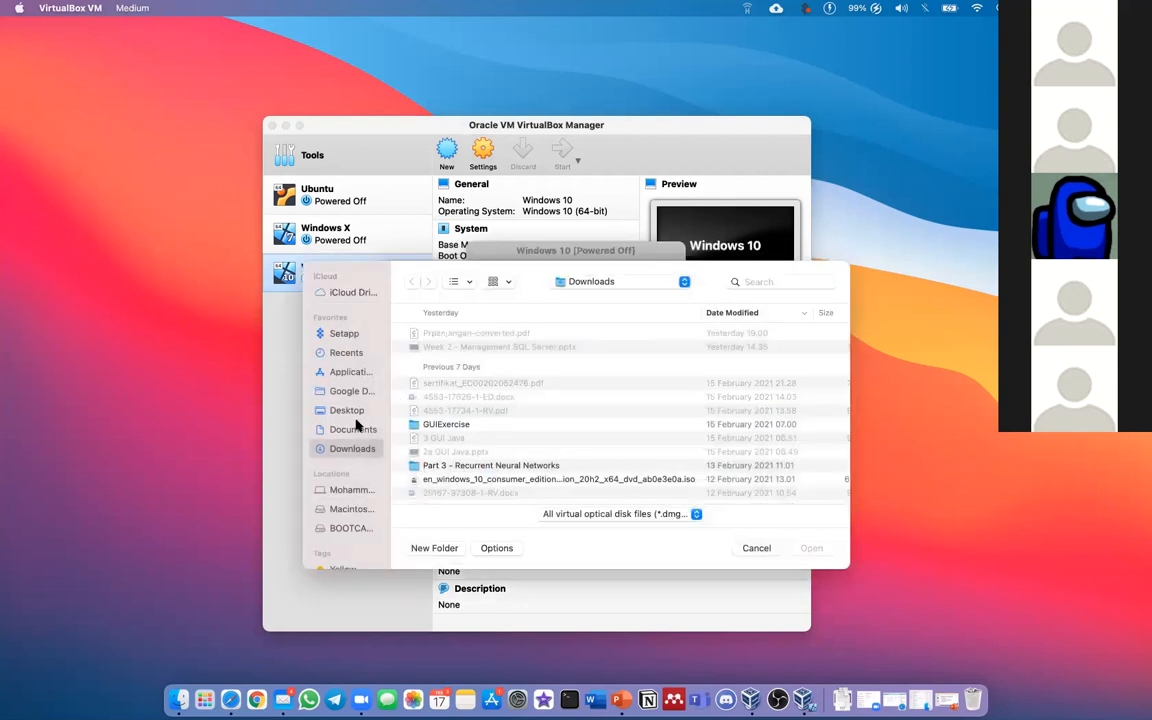
scroll(642, 402, "up", 1)
left_click(751, 312)
scroll(700, 335, "right", 3)
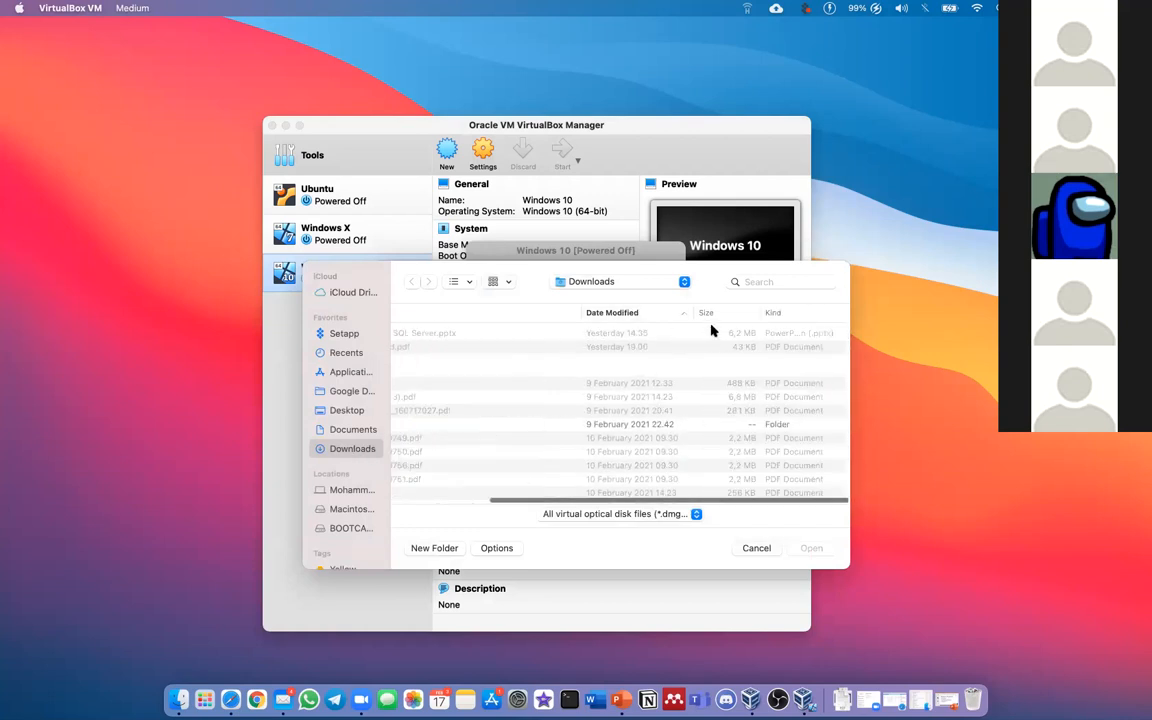
left_click(733, 314)
scroll(672, 362, "left", 4)
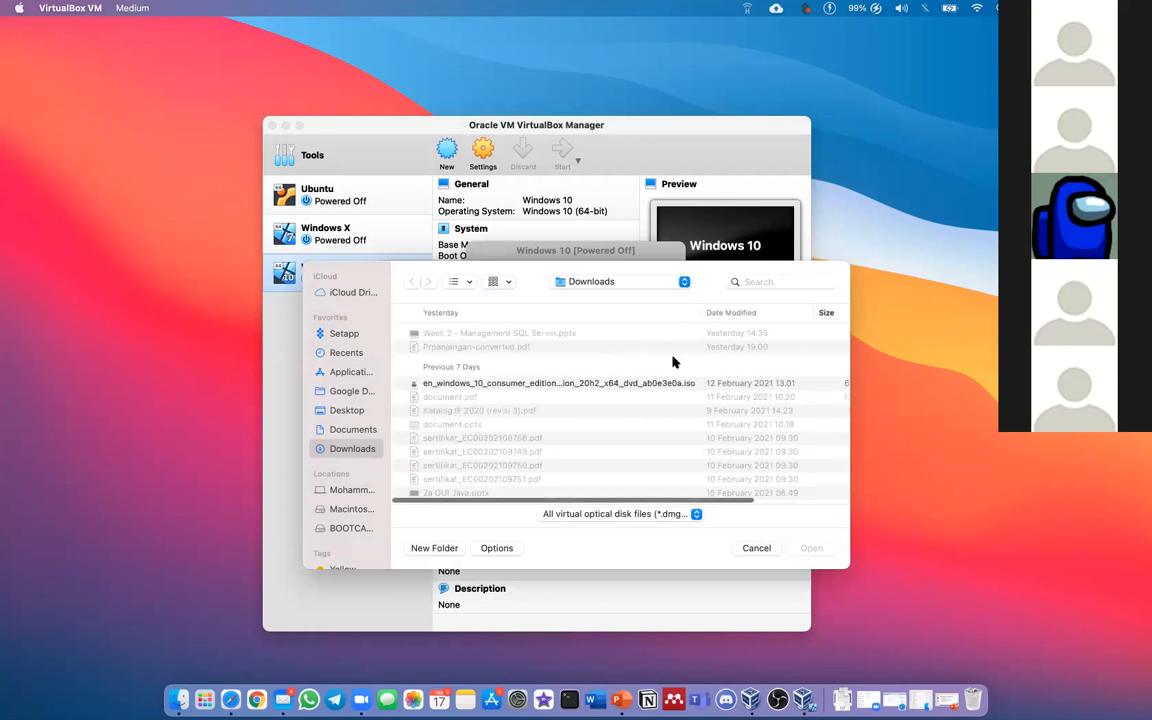
left_click(502, 384)
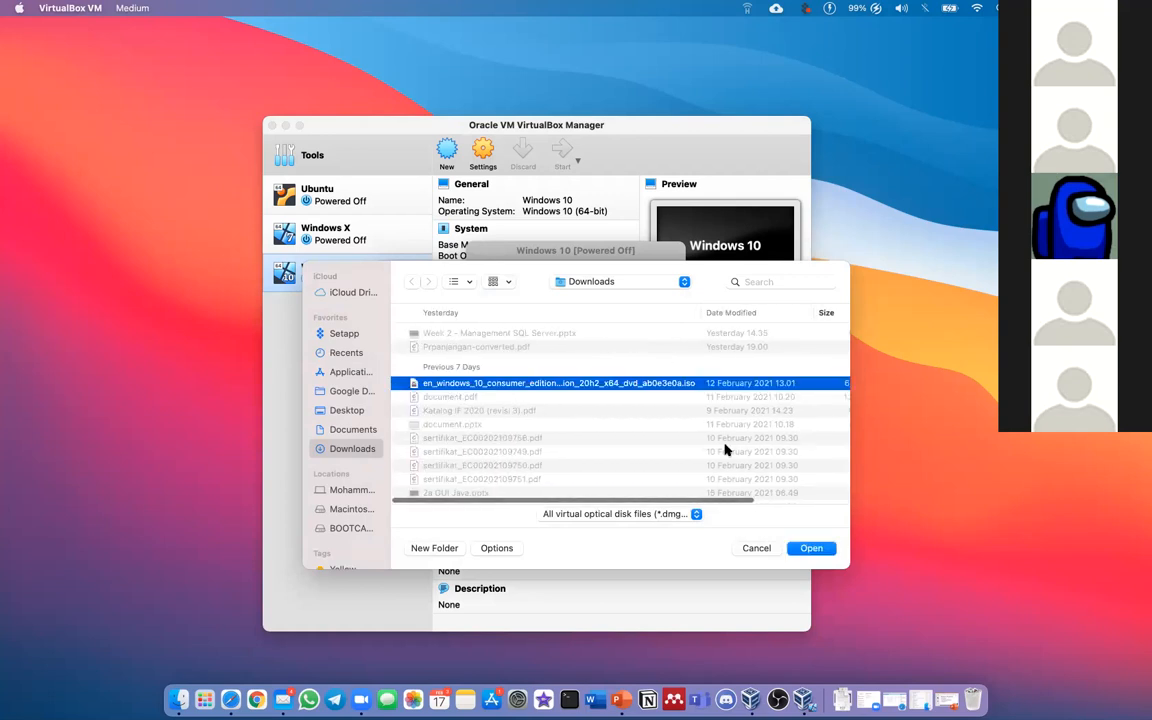
left_click(810, 548)
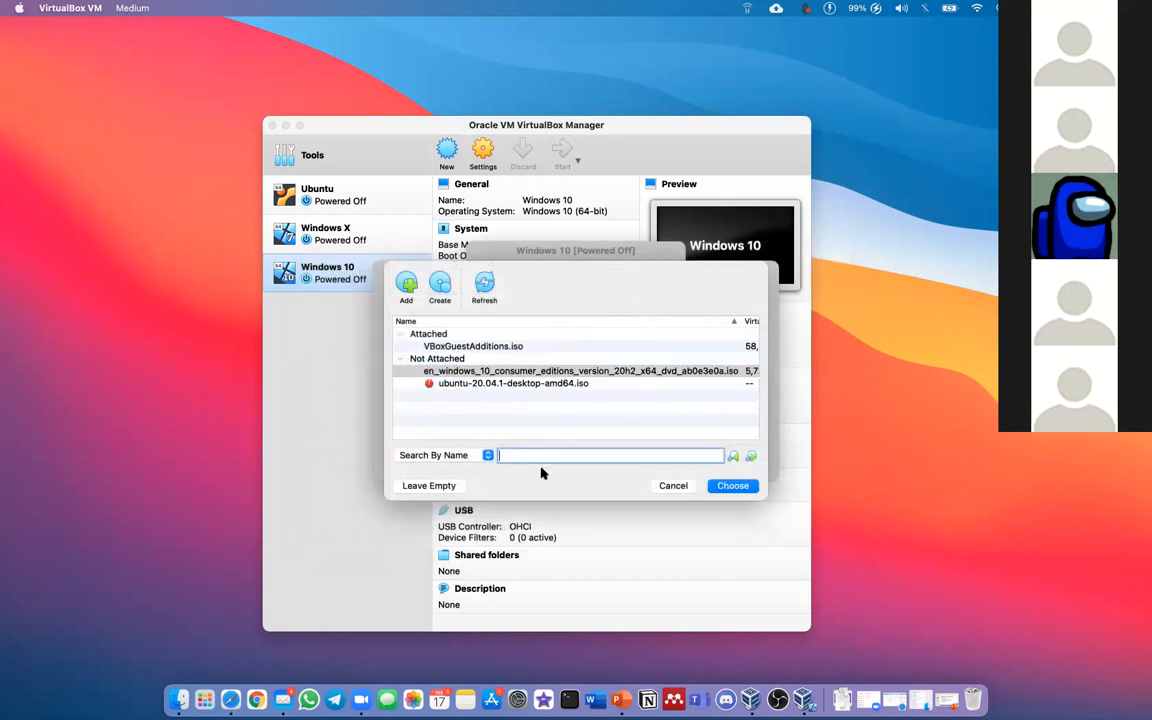
left_click(746, 488)
left_click(684, 464)
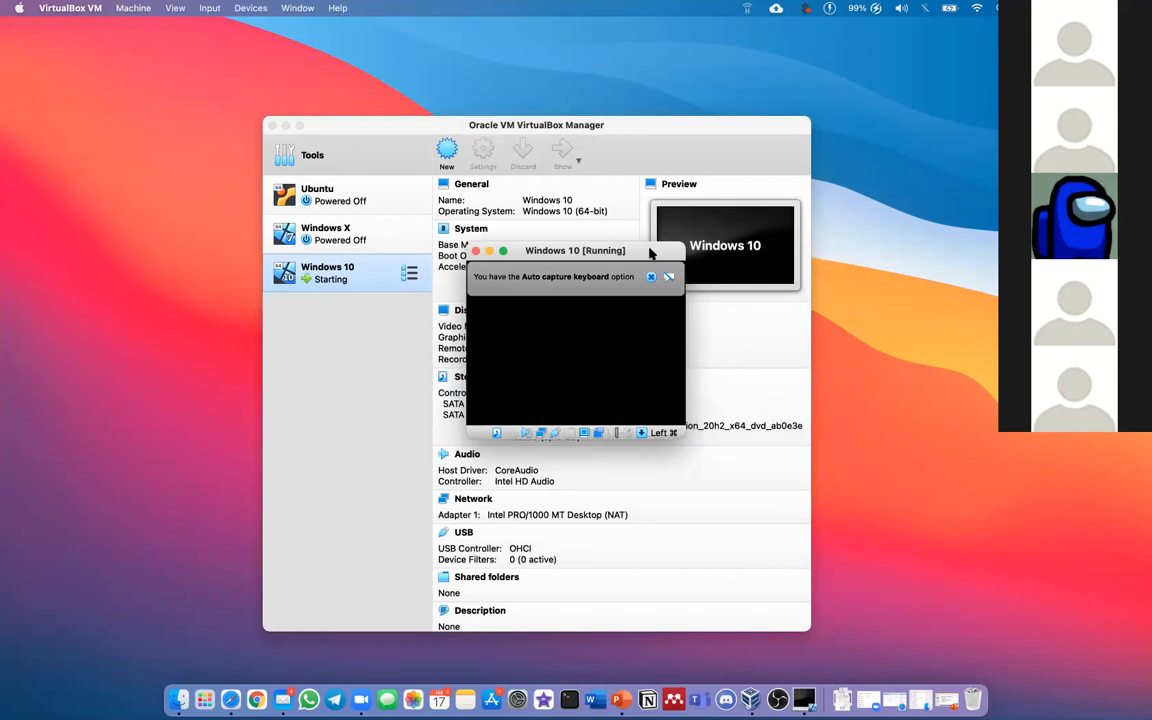
Resize and arrange the running Windows 10 window beside VirtualBox Manager, and show the Windows X machine's details in the manager.
left_click_drag(636, 254, 504, 126)
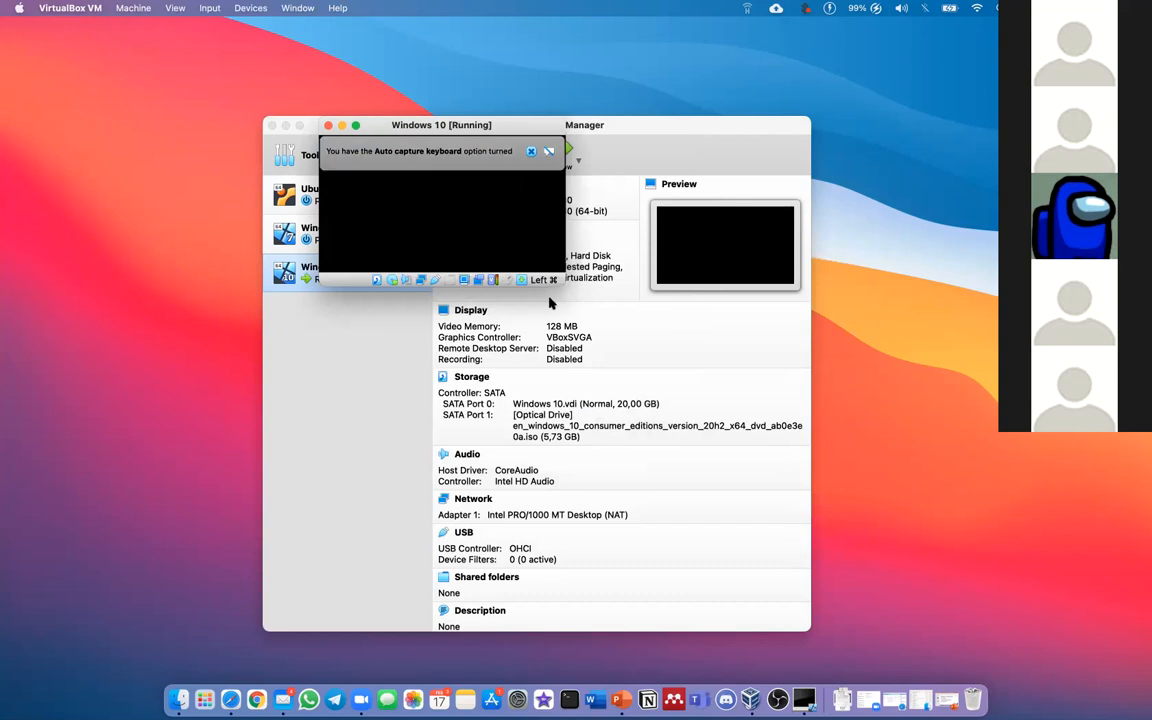
left_click_drag(565, 284, 829, 510)
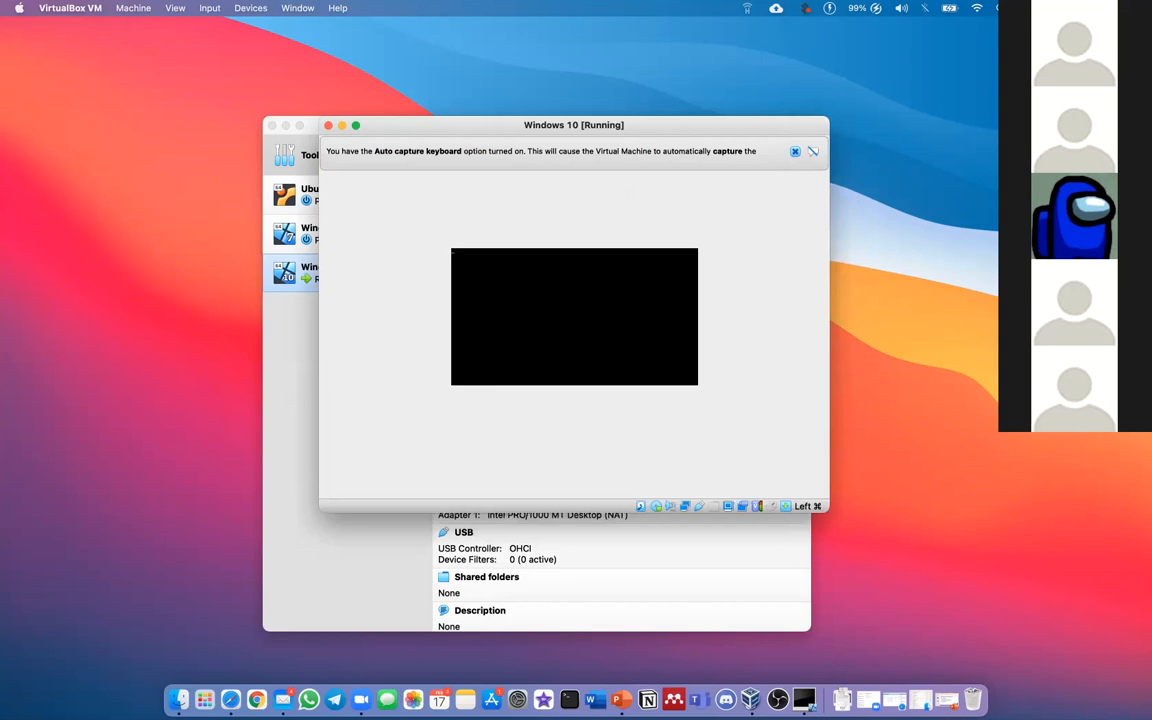
left_click_drag(606, 121, 870, 98)
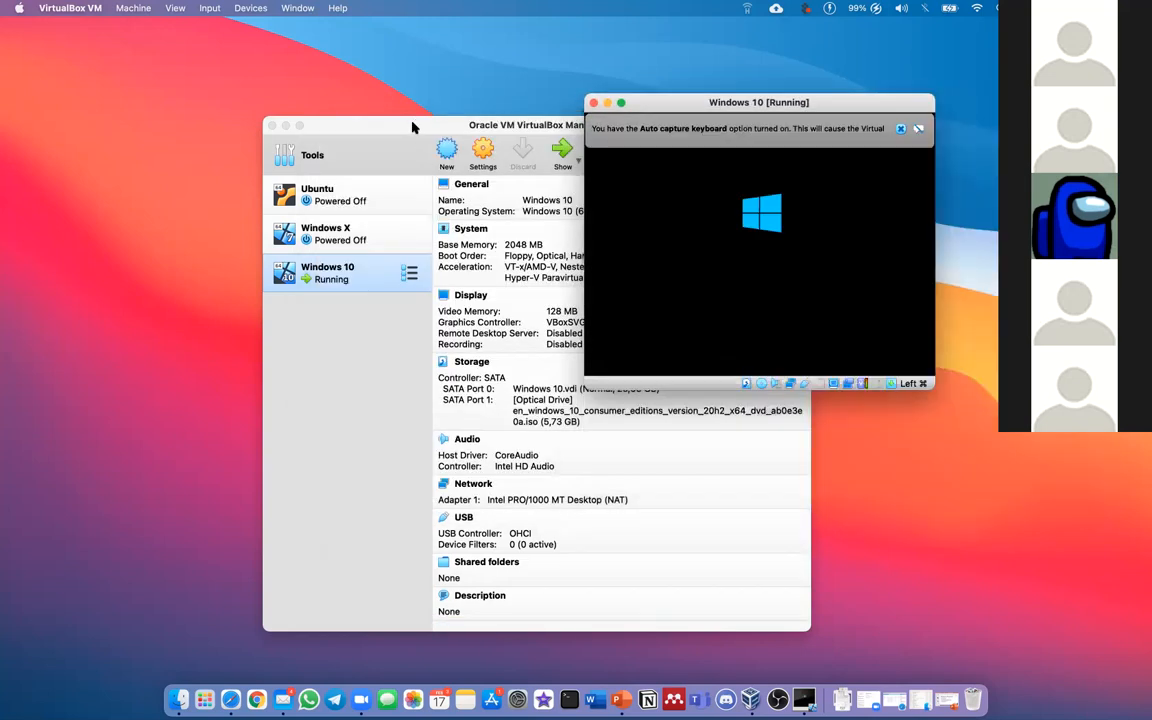
left_click_drag(412, 127, 264, 125)
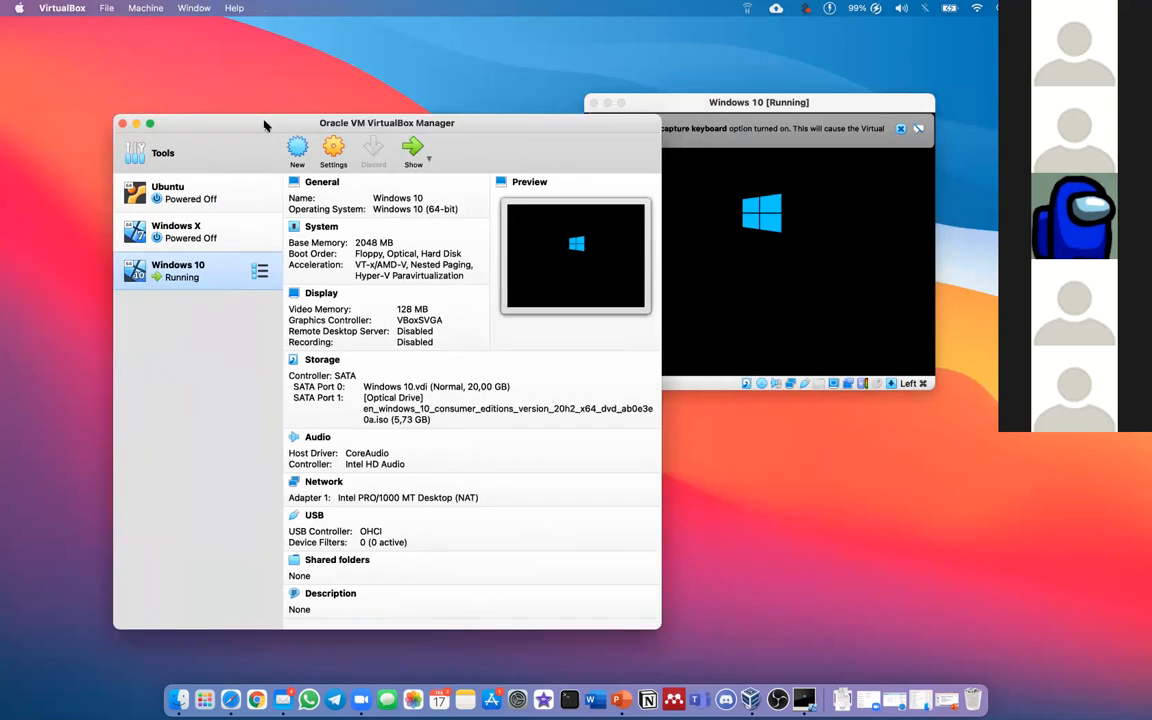
left_click(194, 227)
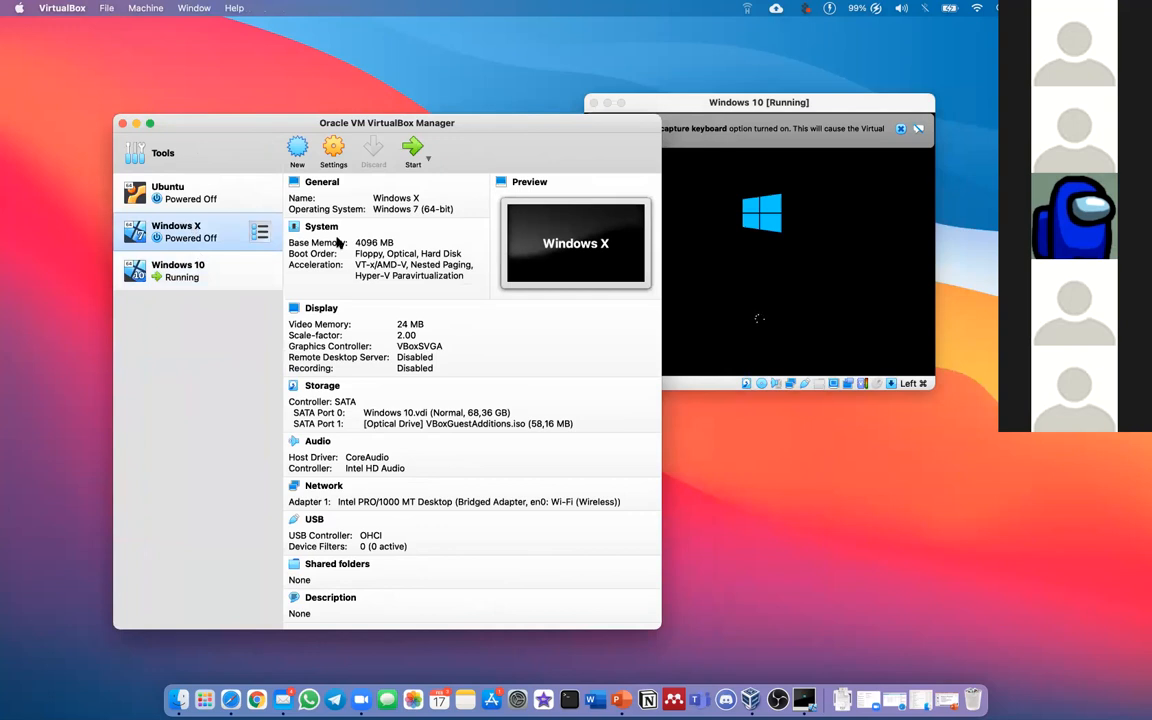
Reposition the running Windows 10 window over the manager and dismiss its keyboard capture and mouse pointer notifications.
left_click_drag(697, 104, 587, 115)
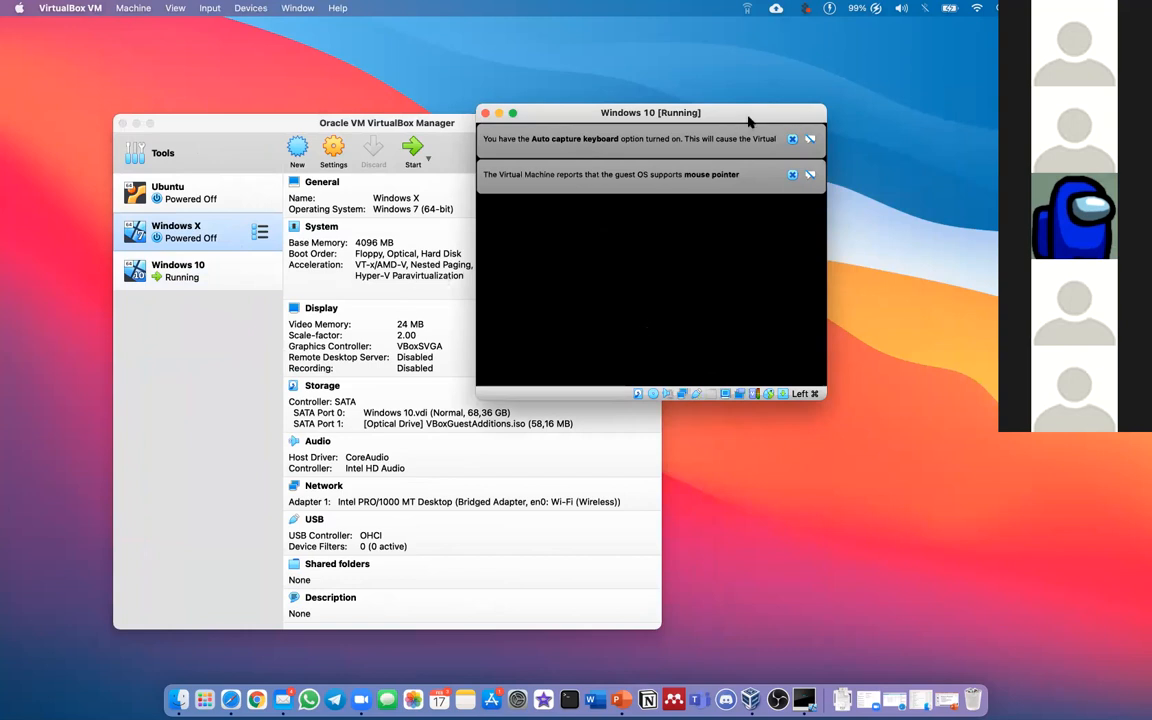
left_click_drag(652, 108, 404, 107)
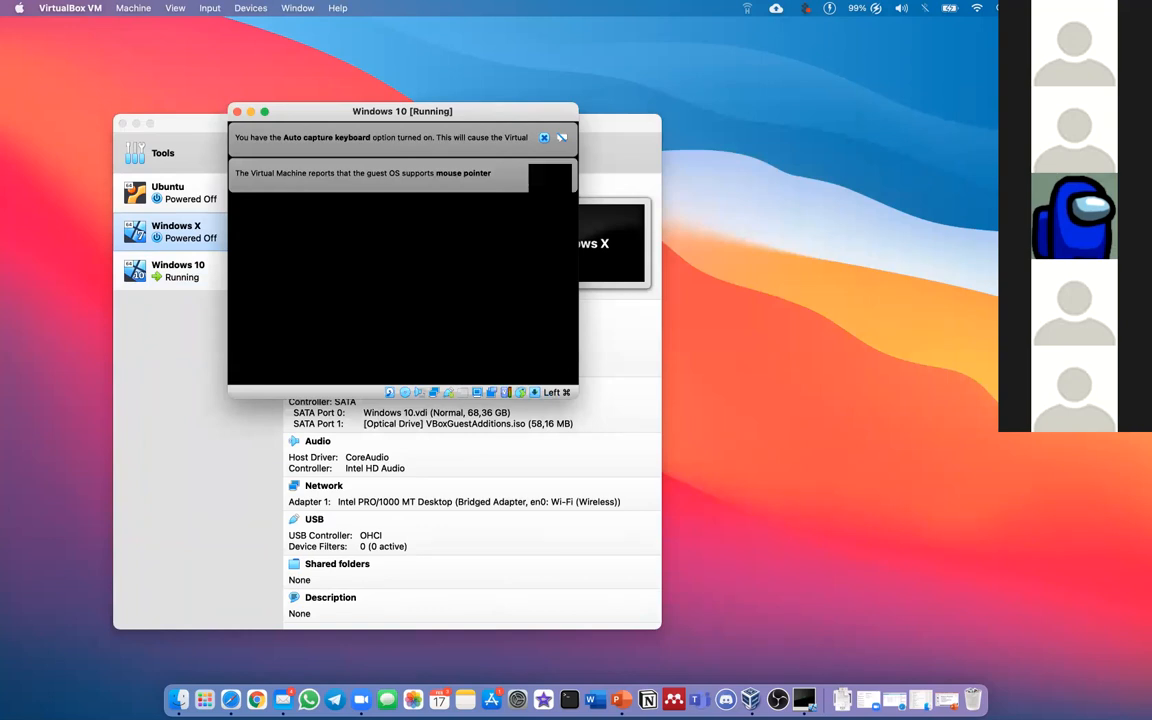
left_click(543, 173)
left_click(543, 137)
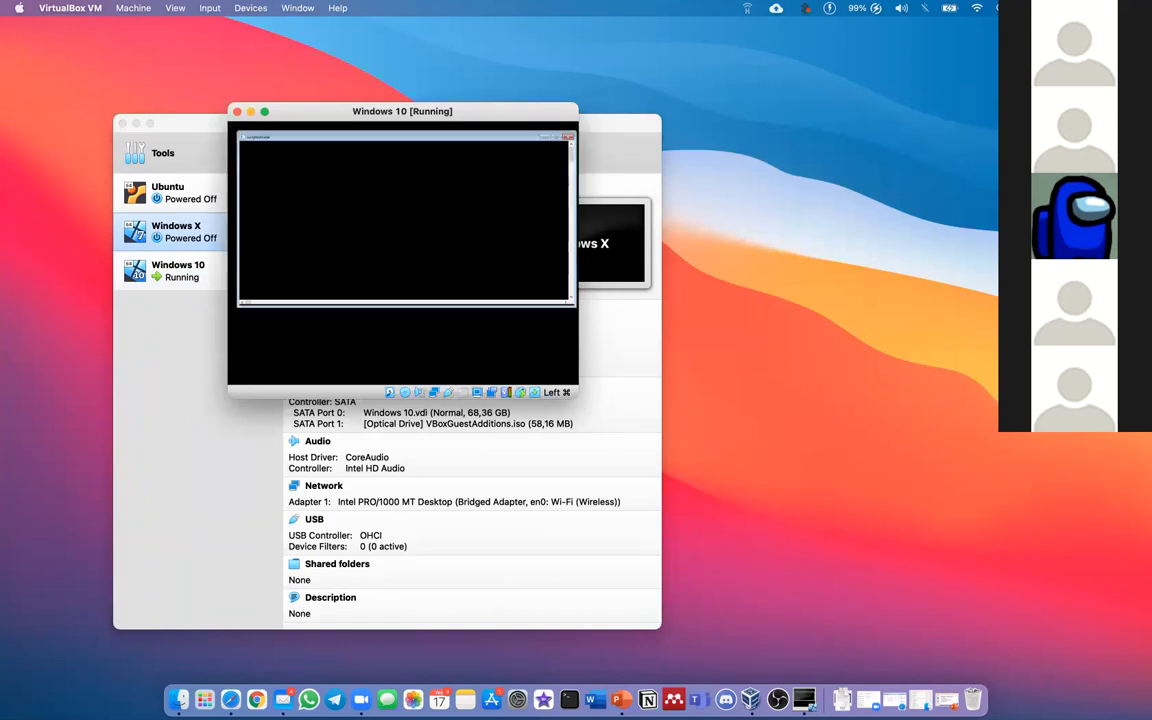
Enlarge the running Windows 10 window and scale its virtual screen to 200% (autoscaled output).
left_click_drag(504, 118, 578, 116)
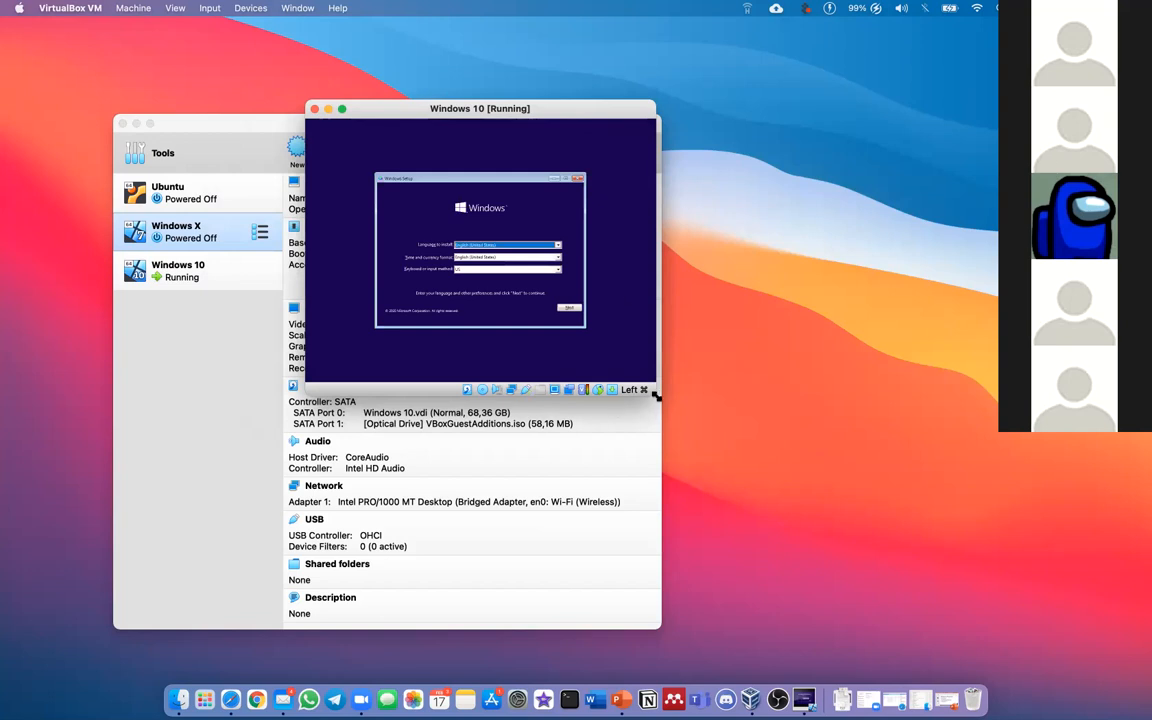
left_click_drag(656, 394, 830, 540)
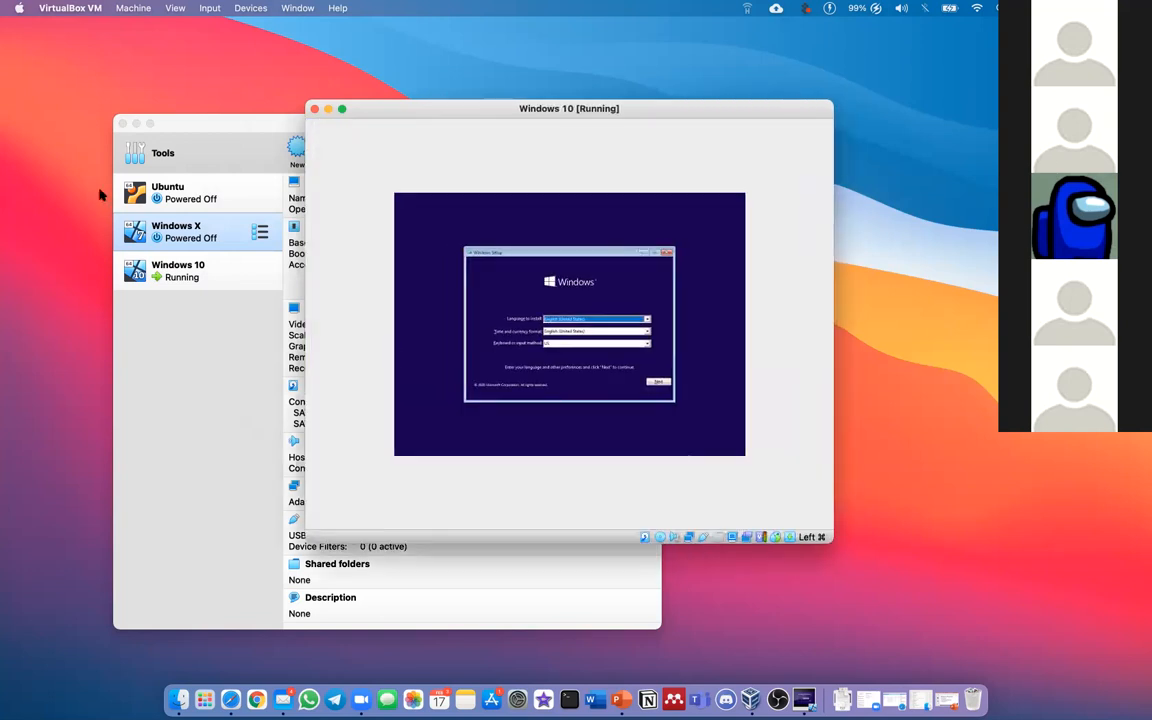
left_click(174, 9)
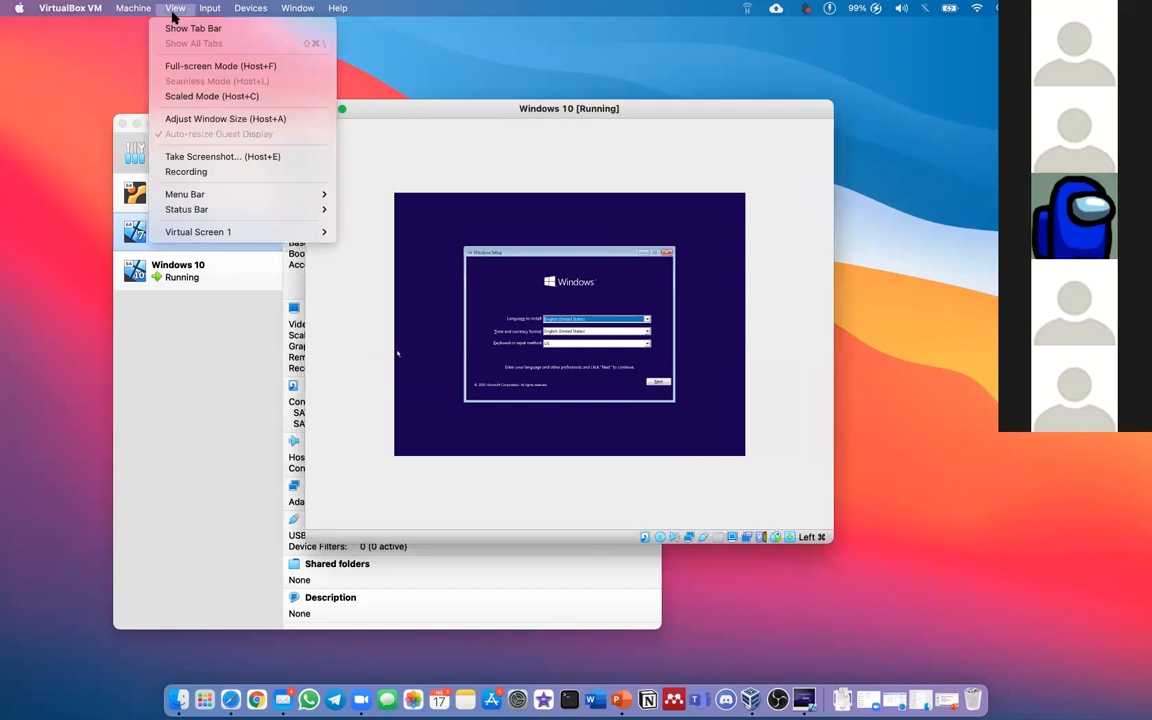
mouse_move(216, 197)
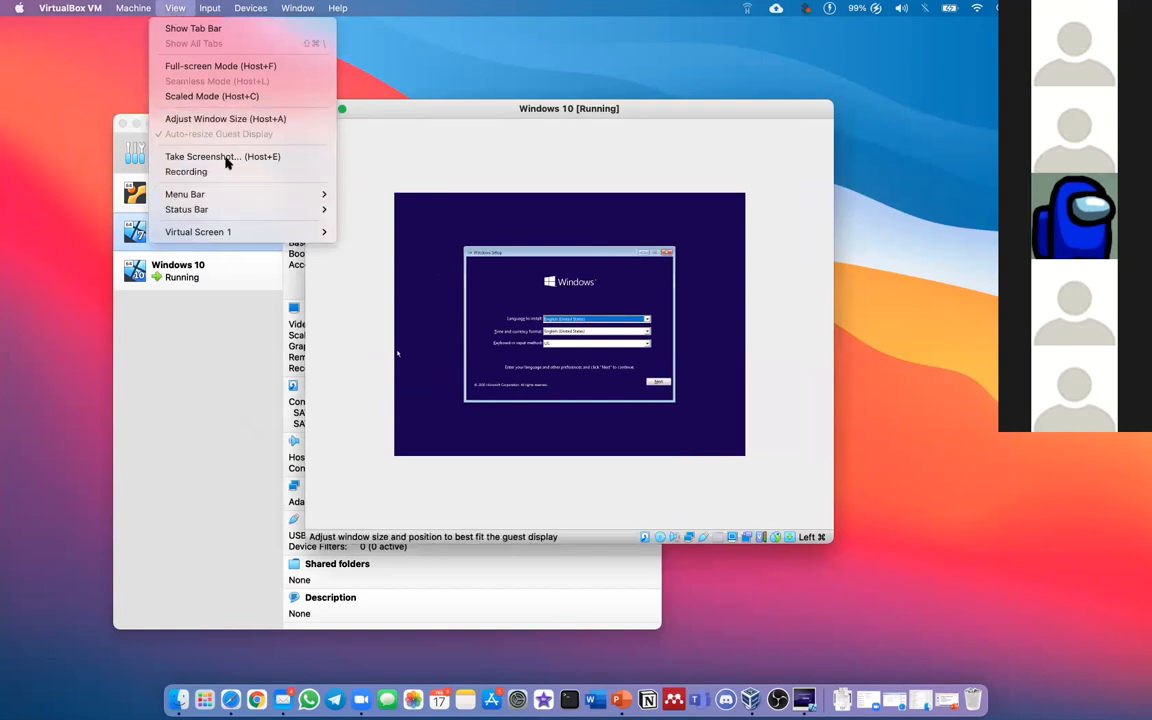
mouse_move(226, 231)
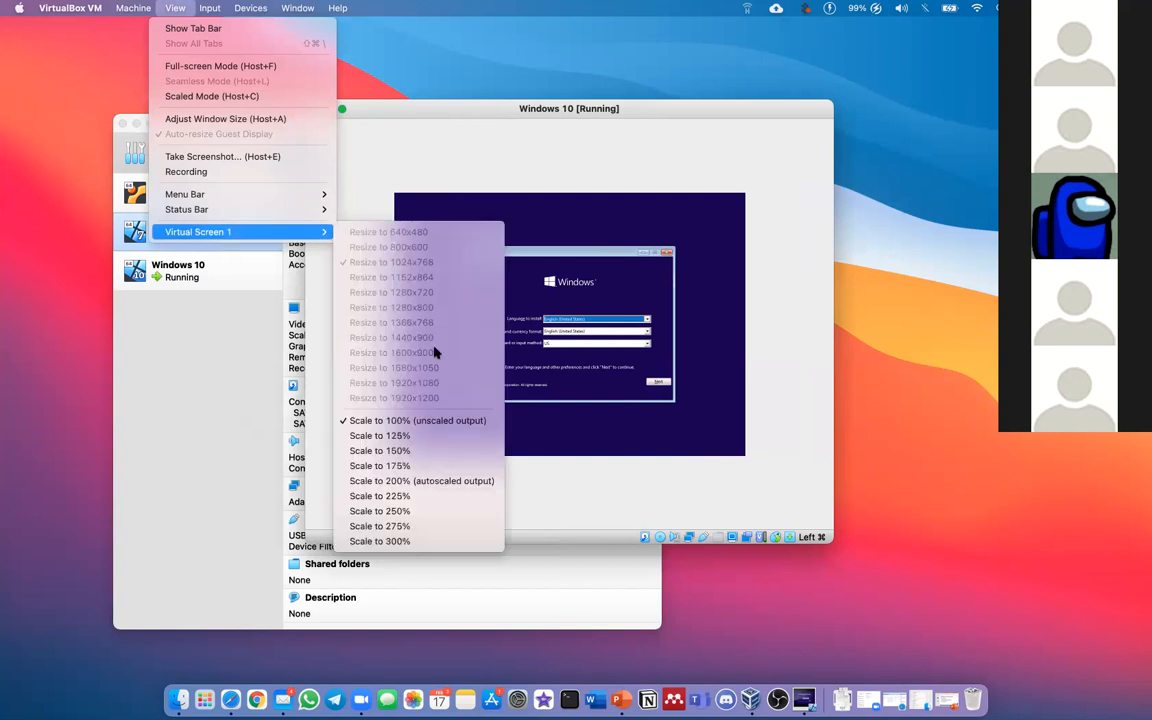
left_click(440, 481)
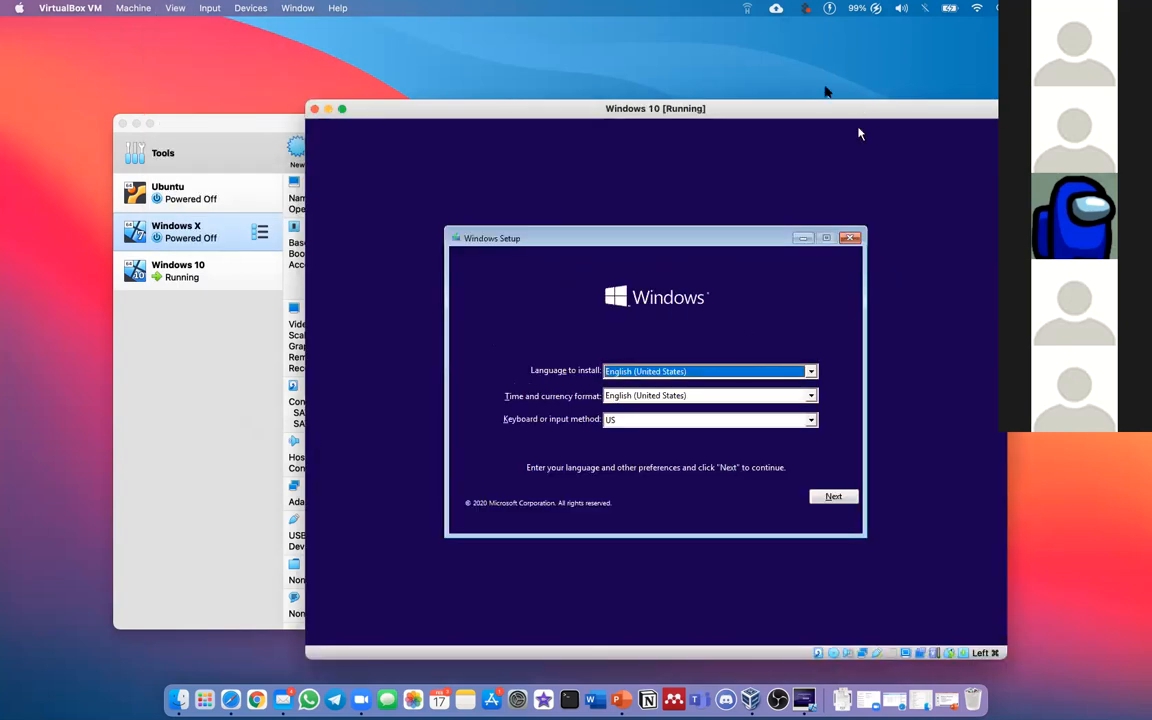
Keep English (United States) and the US keyboard in Windows Setup and start the installation.
left_click_drag(768, 110, 698, 97)
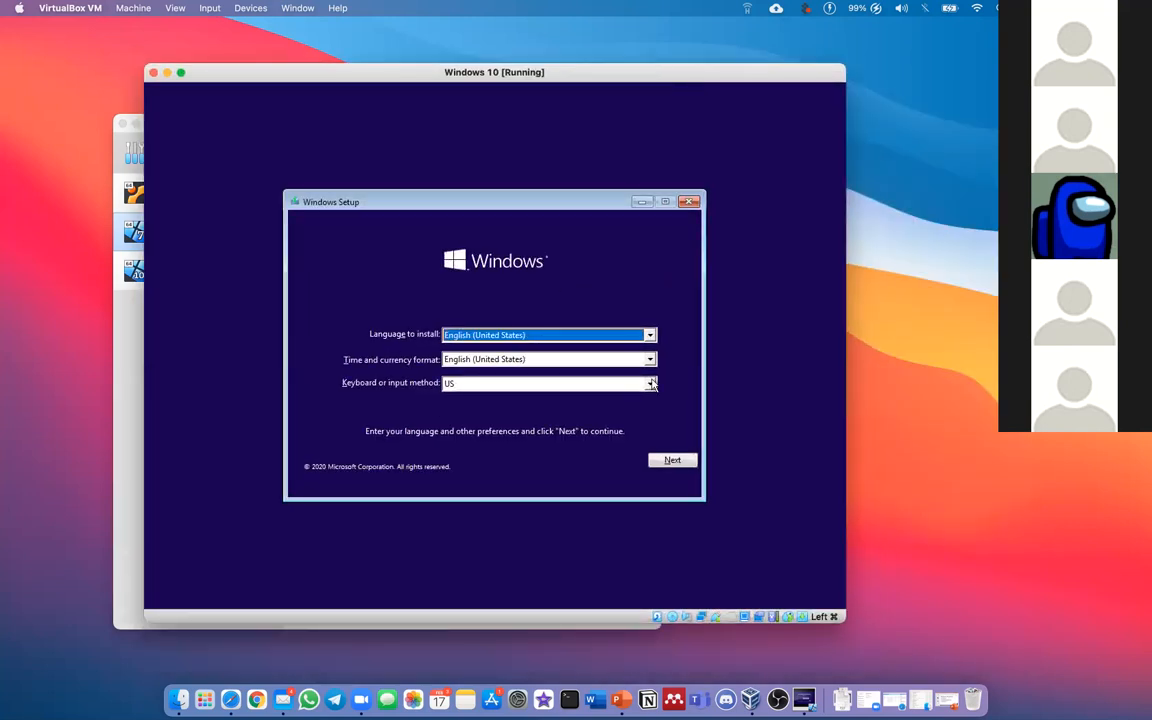
left_click(672, 460)
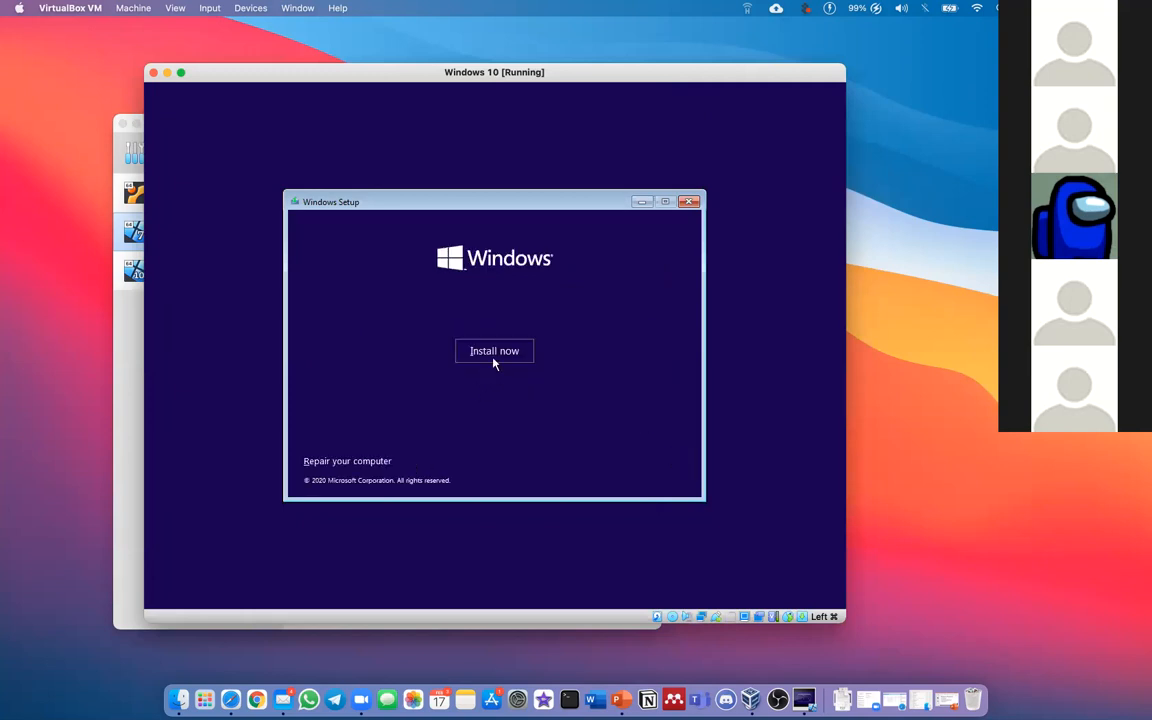
left_click(493, 358)
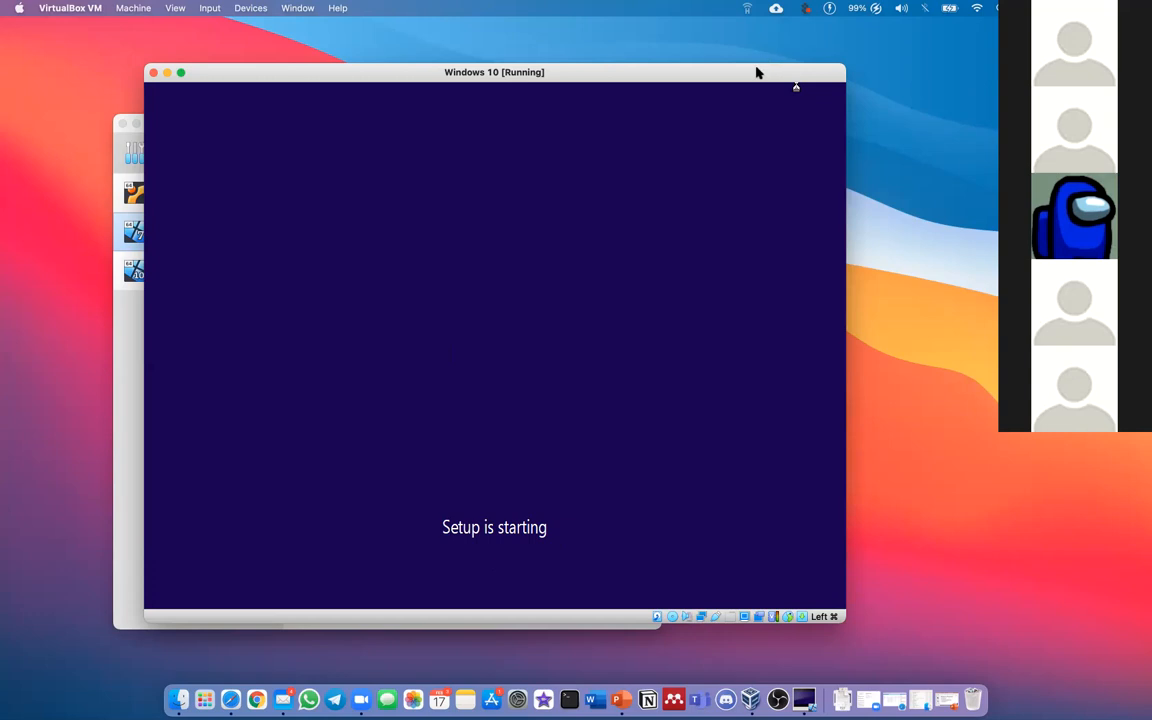
Minimize VirtualBox Manager and reposition the running Windows 10 window on the desktop.
left_click_drag(756, 72, 864, 65)
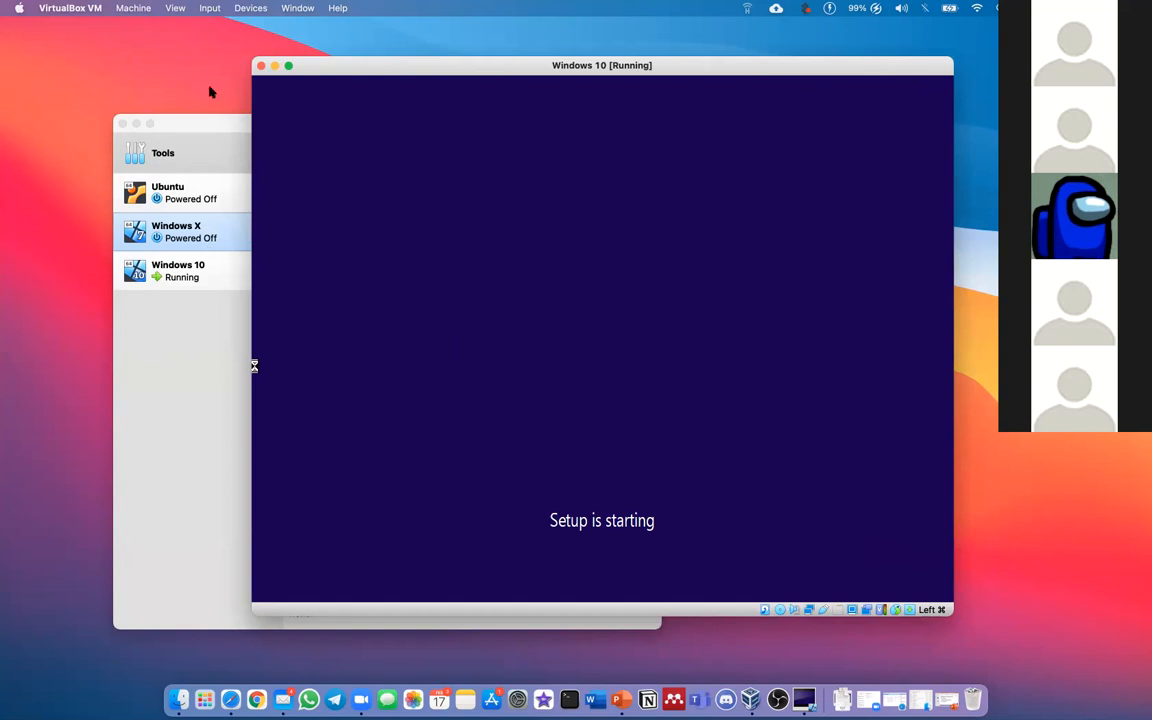
left_click_drag(195, 125, 223, 173)
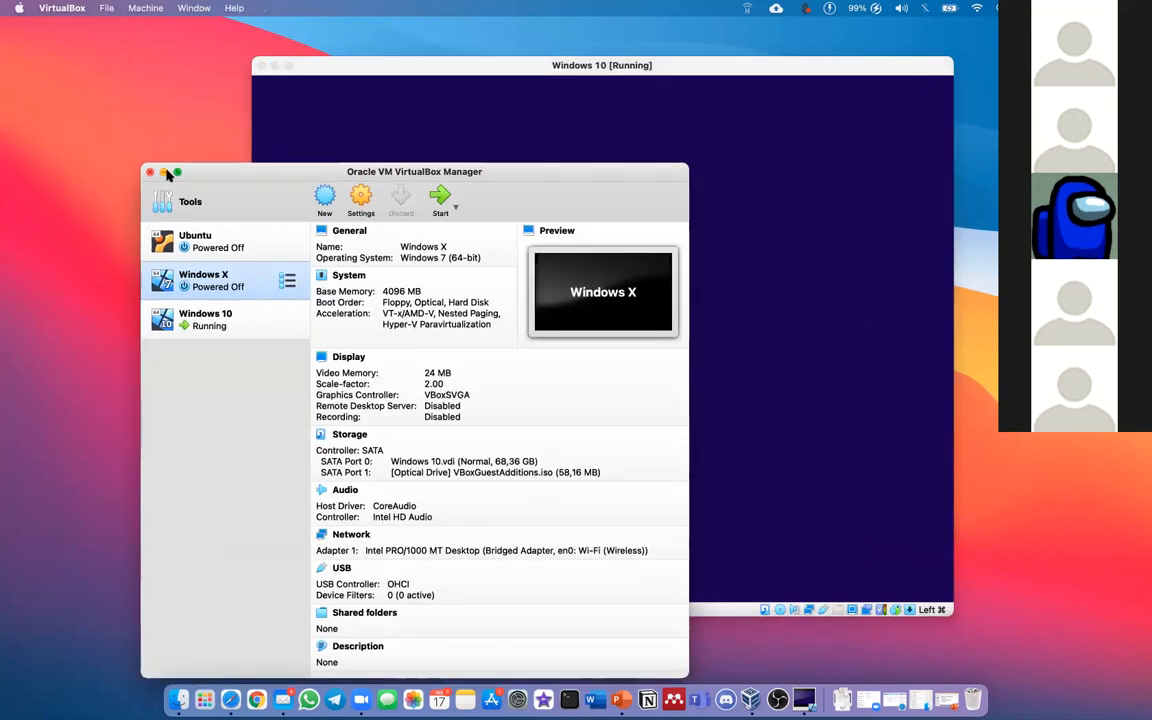
left_click(165, 172)
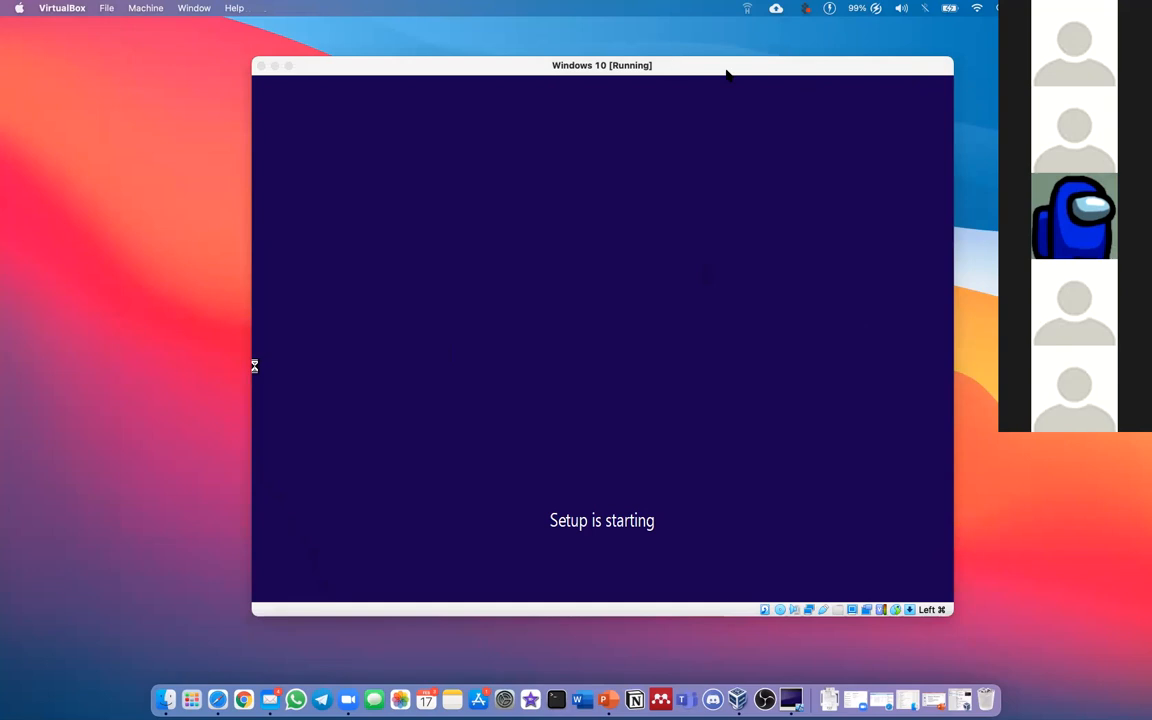
left_click_drag(727, 74, 658, 44)
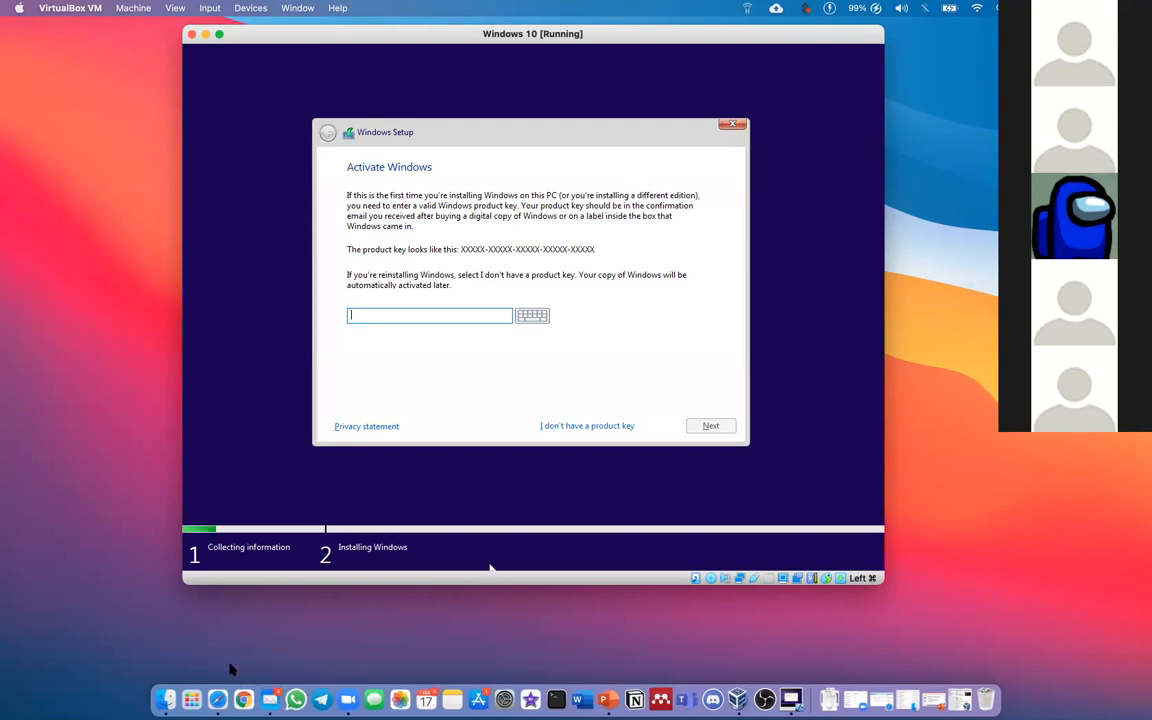
Bring up the Azure Education software page in Safari and place the Windows 10 window over it with the product key still readable.
left_click(221, 694)
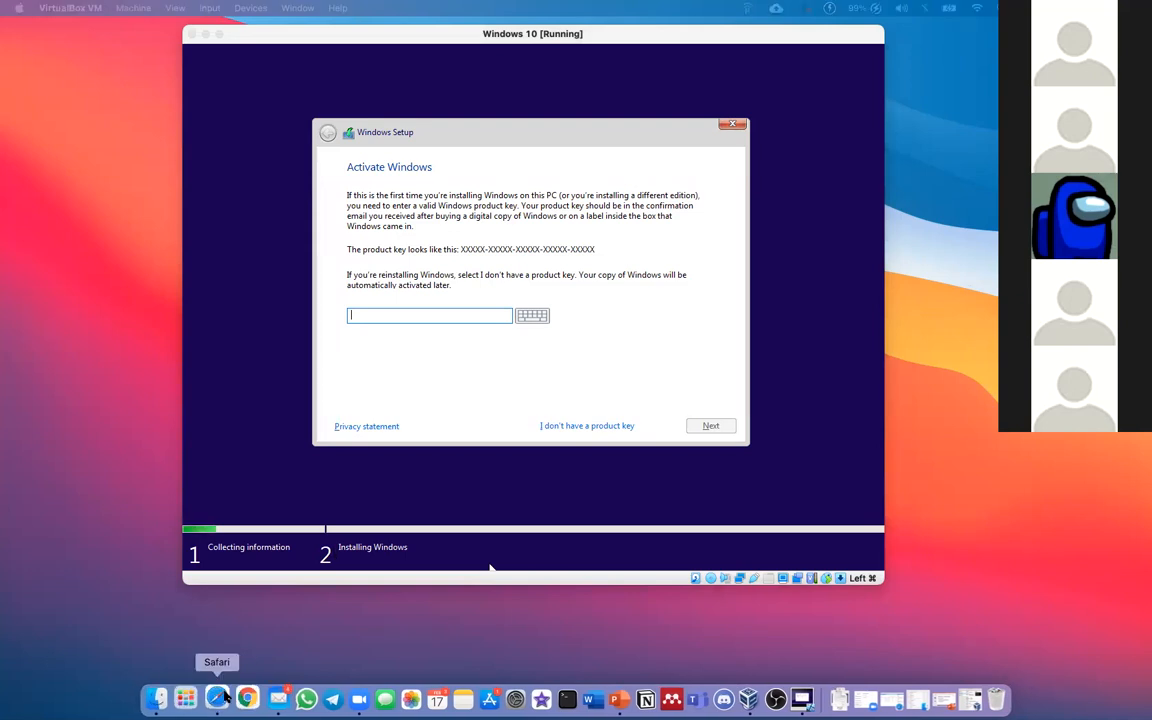
right_click(218, 695)
left_click(292, 540)
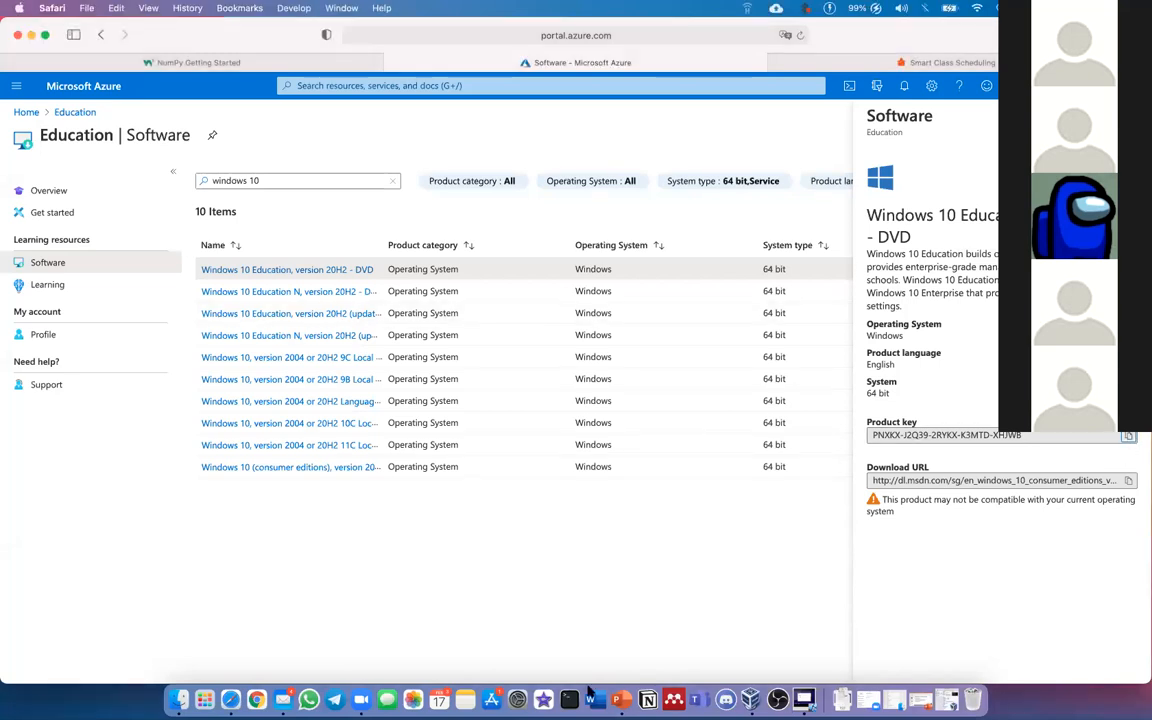
left_click(808, 702)
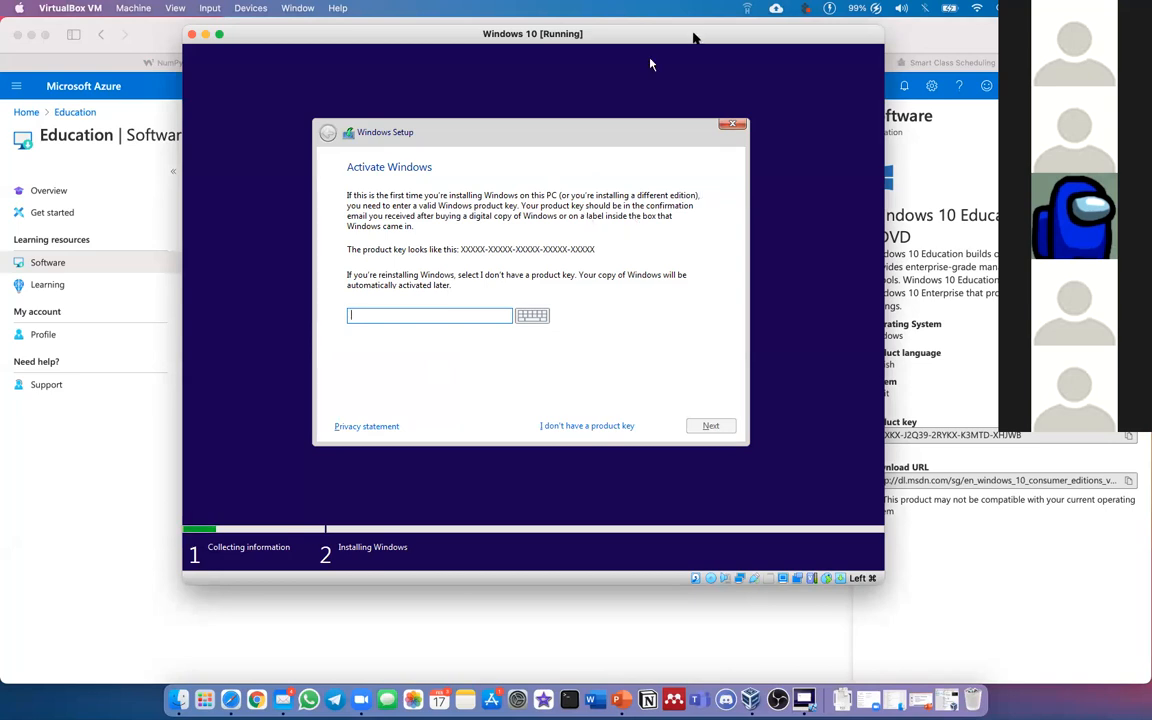
left_click_drag(586, 36, 446, 45)
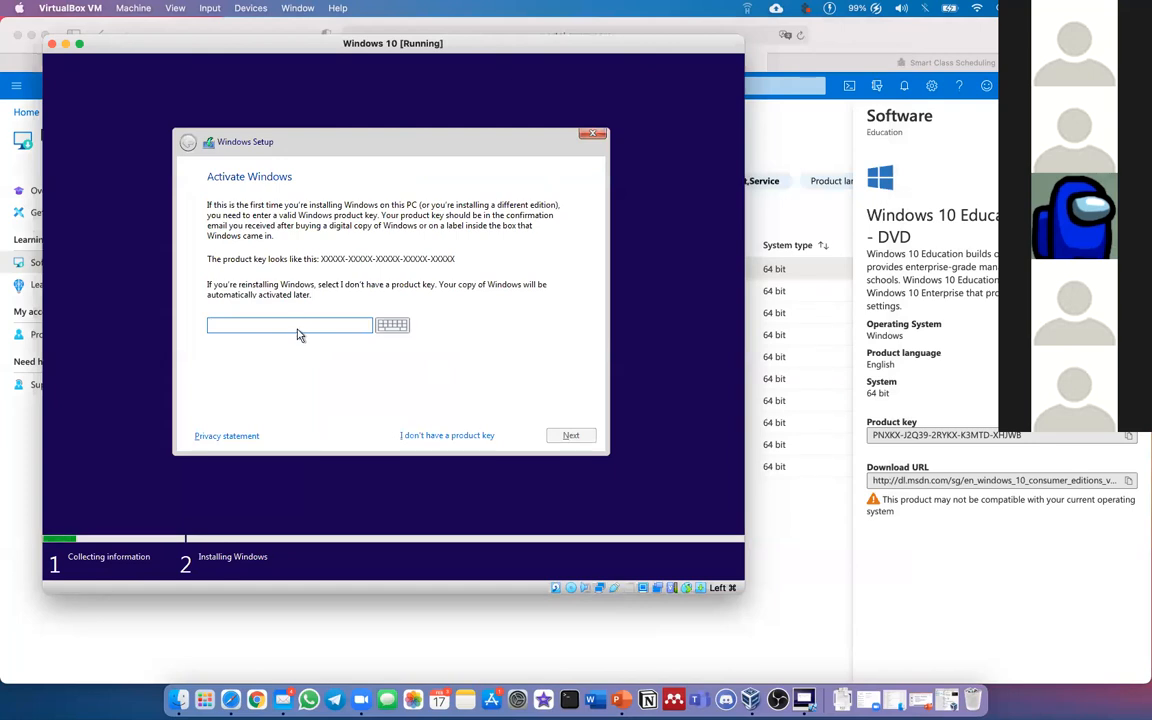
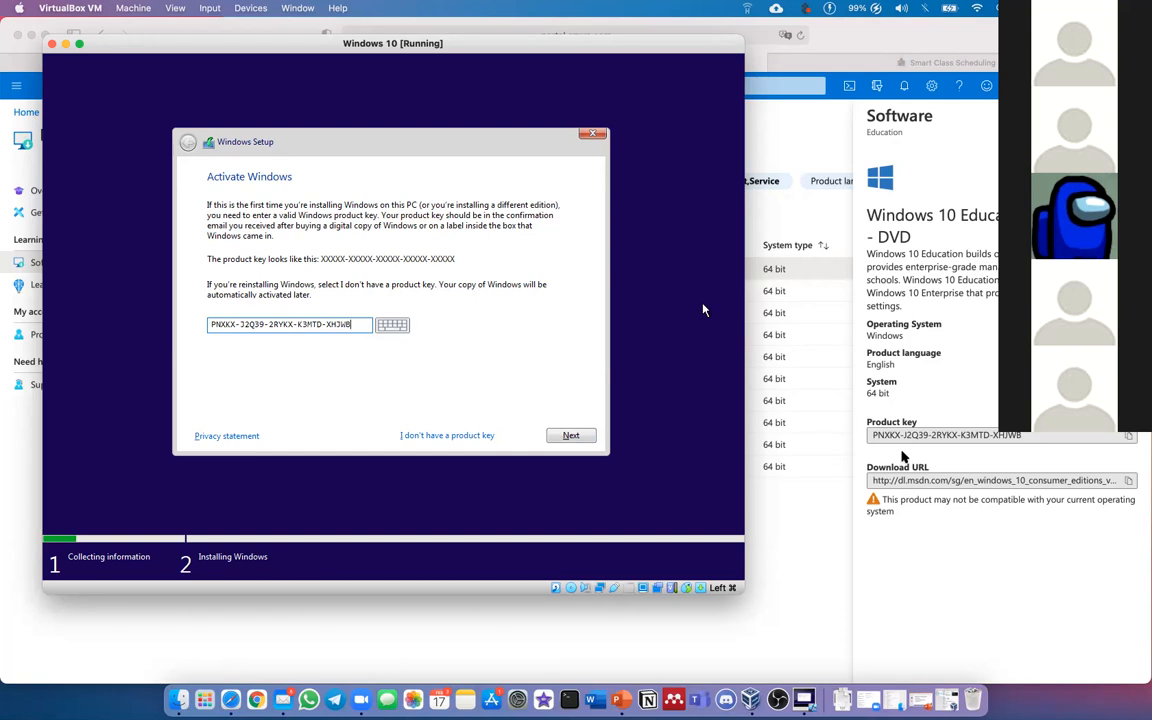
Enter the Windows product key from the Azure page in the Activate Windows screen and continue.
left_click(568, 436)
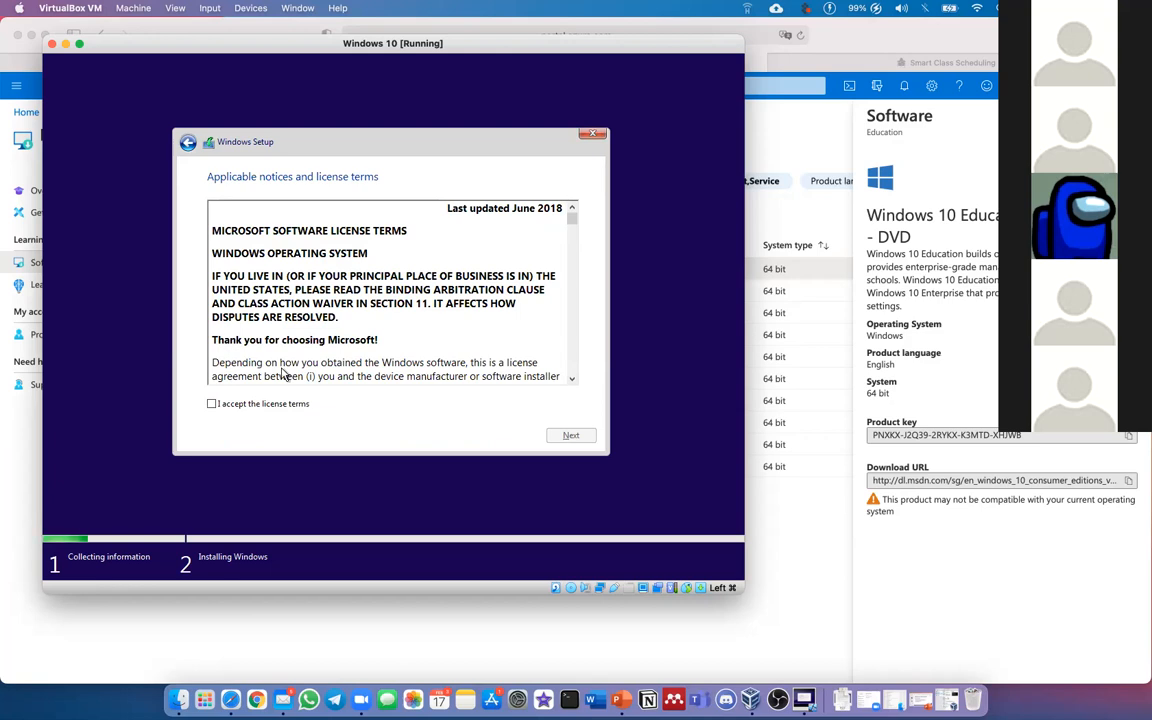
Accept the license terms and choose the Custom: Install Windows only (advanced) installation.
left_click(225, 404)
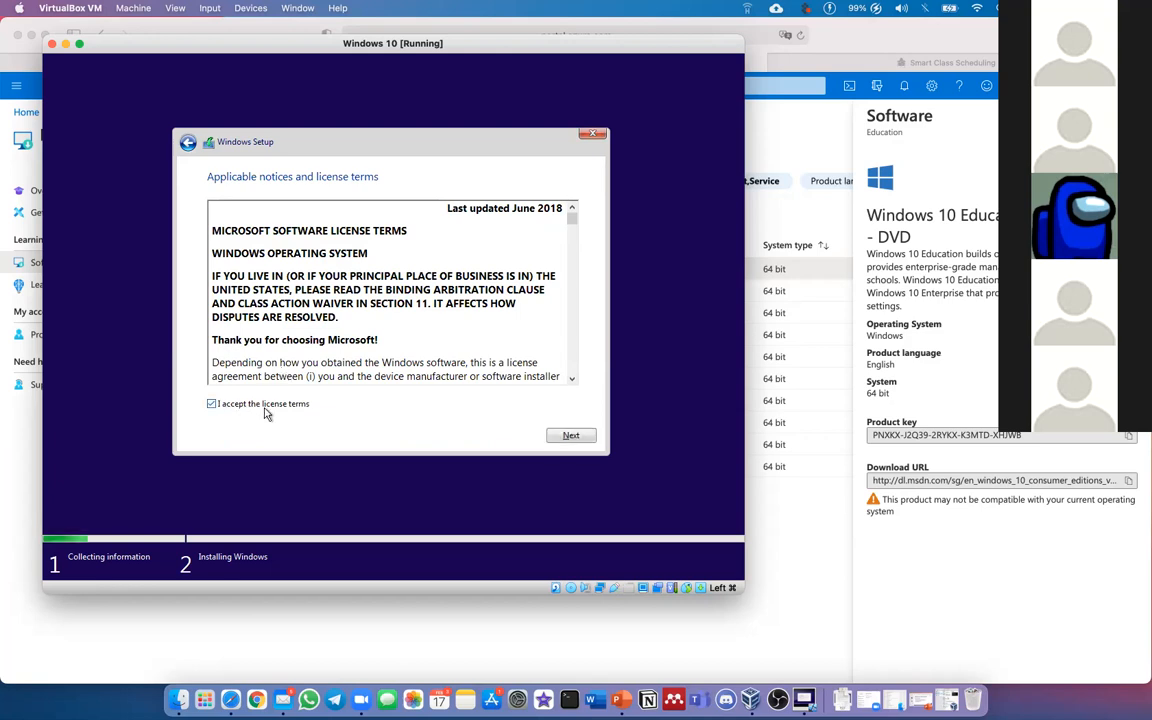
left_click(571, 440)
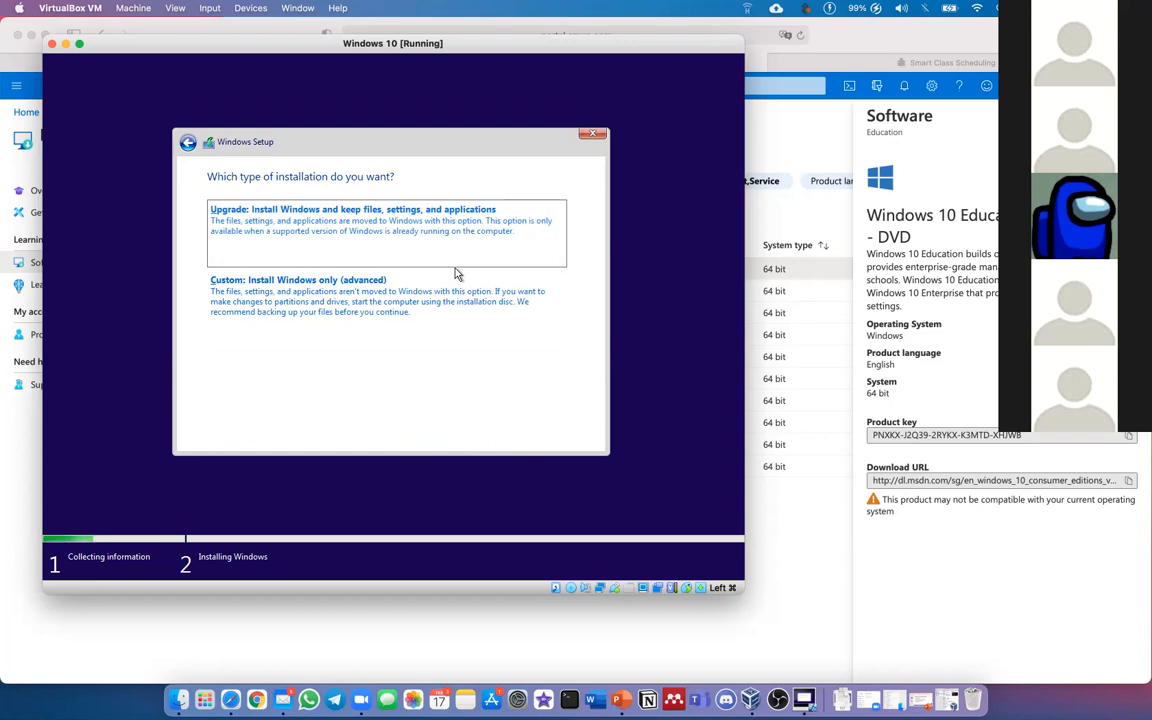
left_click(430, 321)
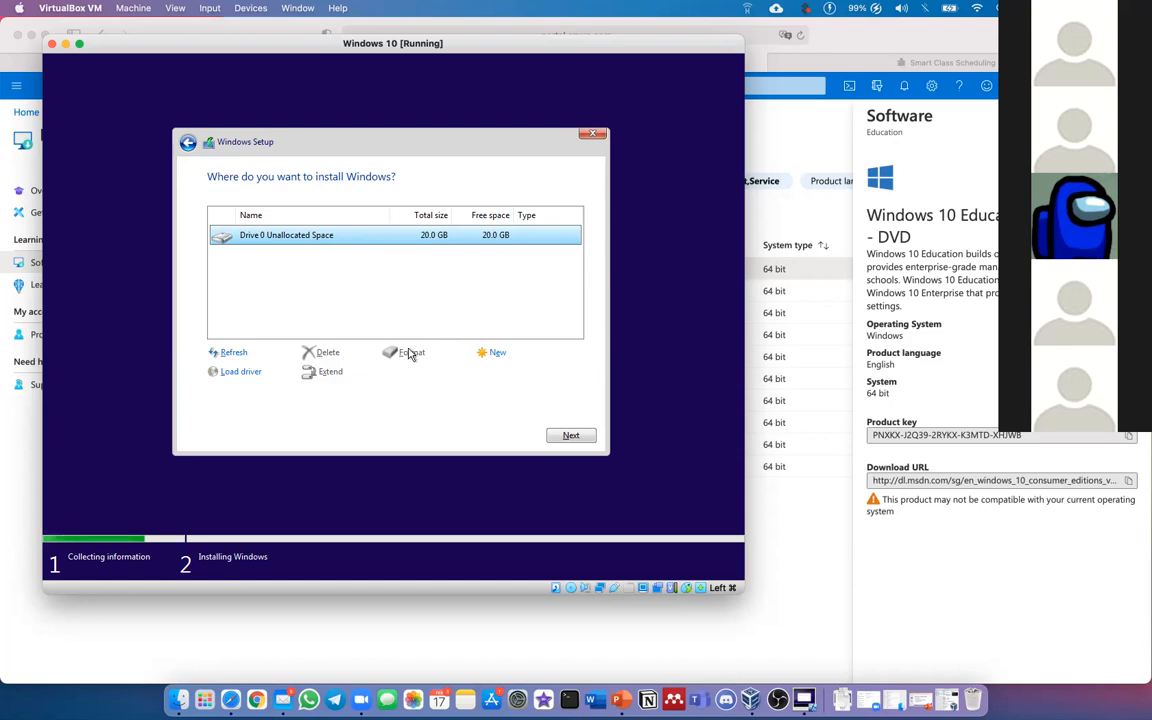
Create a 20480 MB partition from Drive 0's unallocated space, allowing additional system partitions, and start installing Windows on Drive 0 Partition 2.
left_click(493, 355)
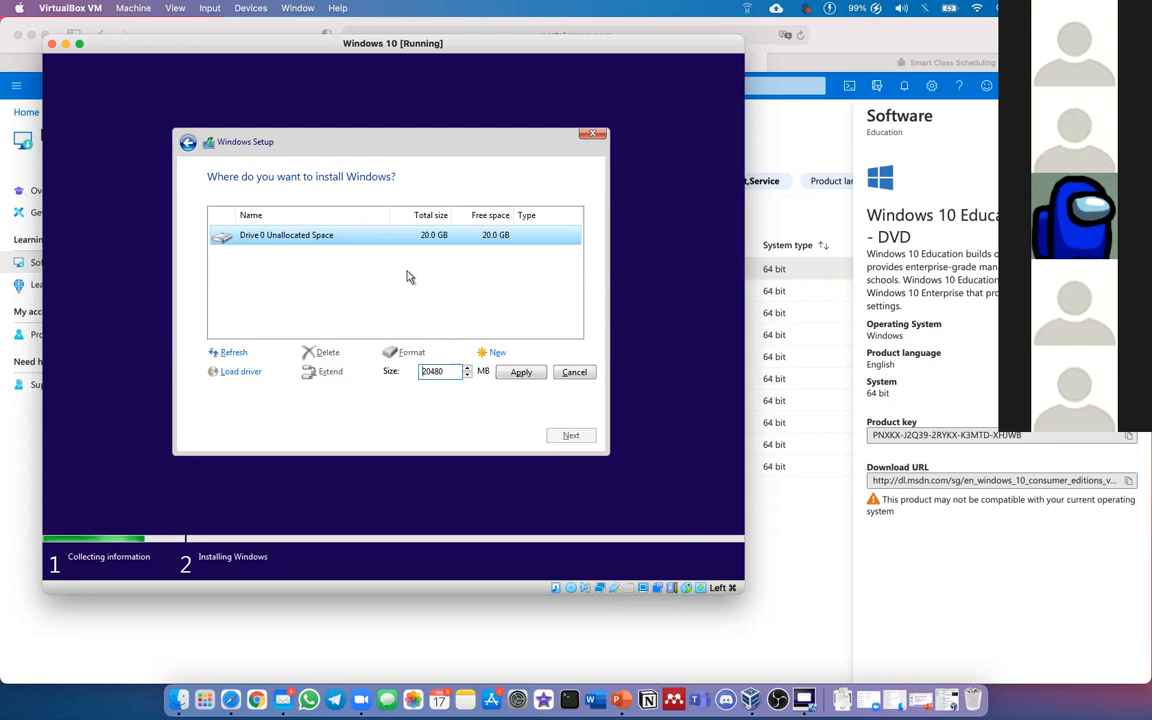
left_click(515, 374)
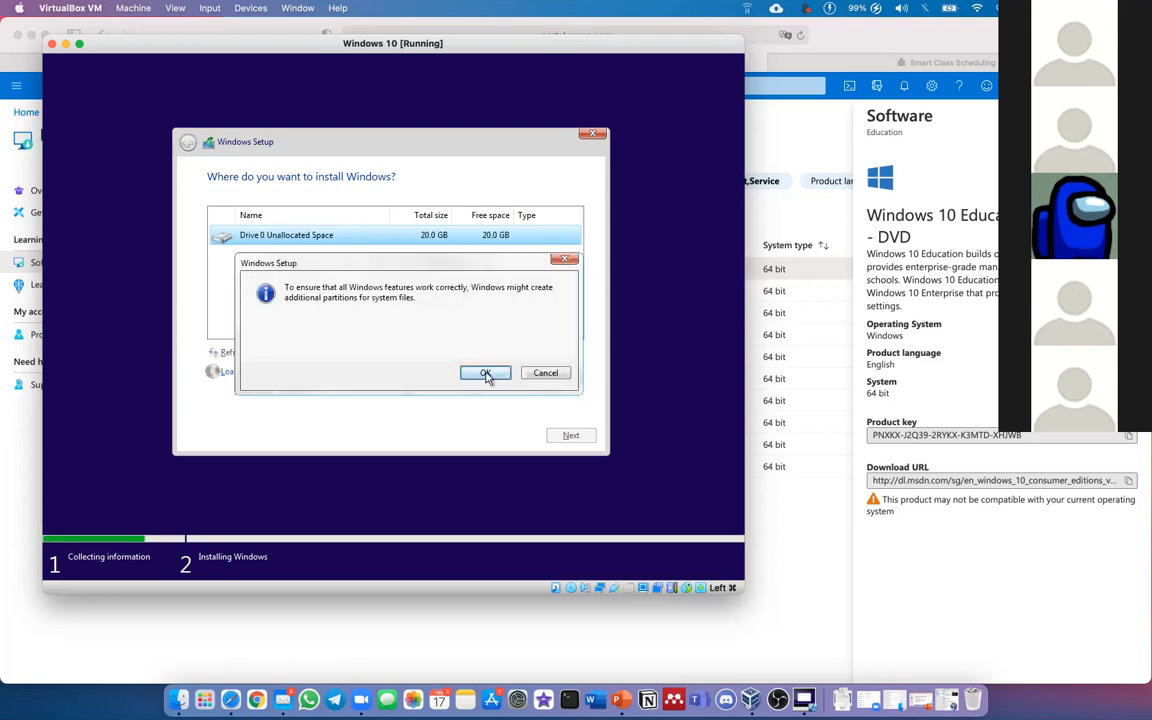
left_click(486, 372)
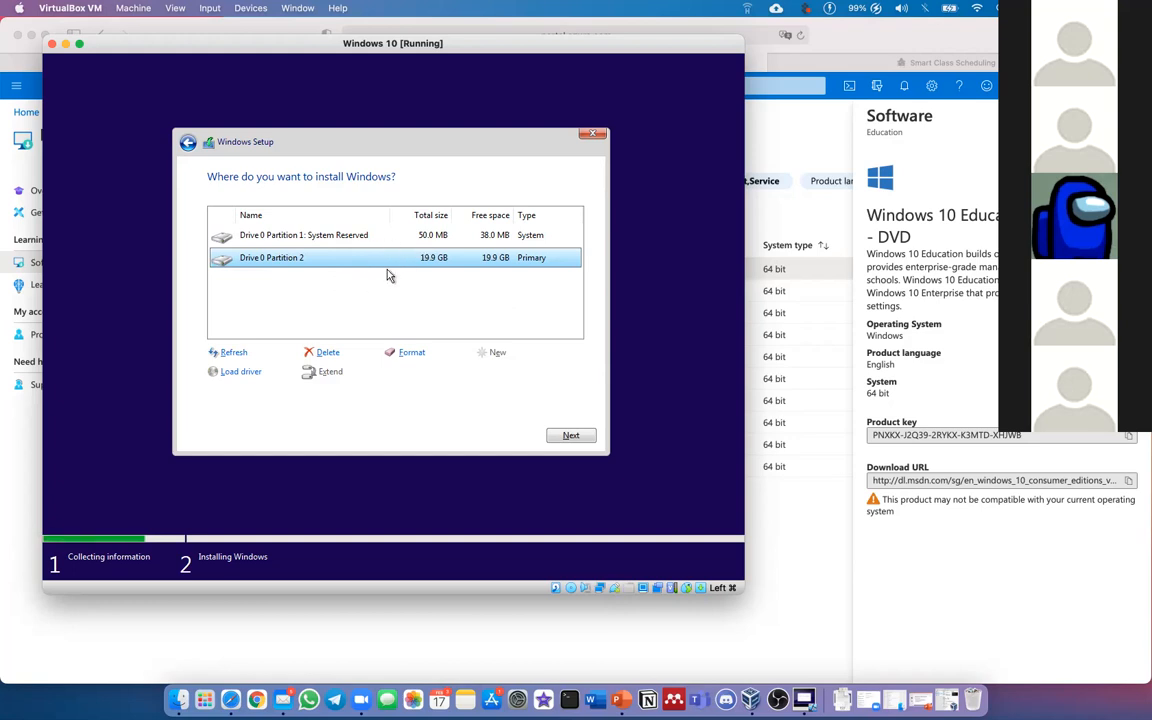
left_click(556, 442)
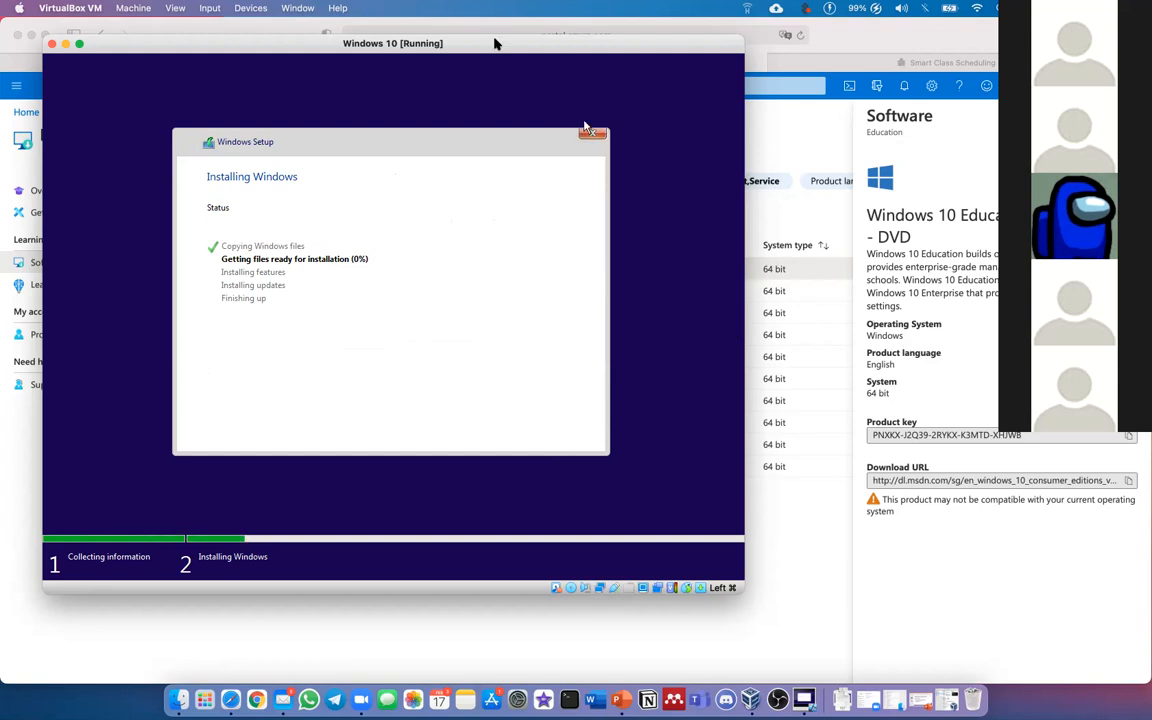
Switch to the PowerPoint presentation, look through the slides from Windows 10 - Requirements to ANY QUESTION ?, and minimize it.
left_click_drag(616, 44, 910, 84)
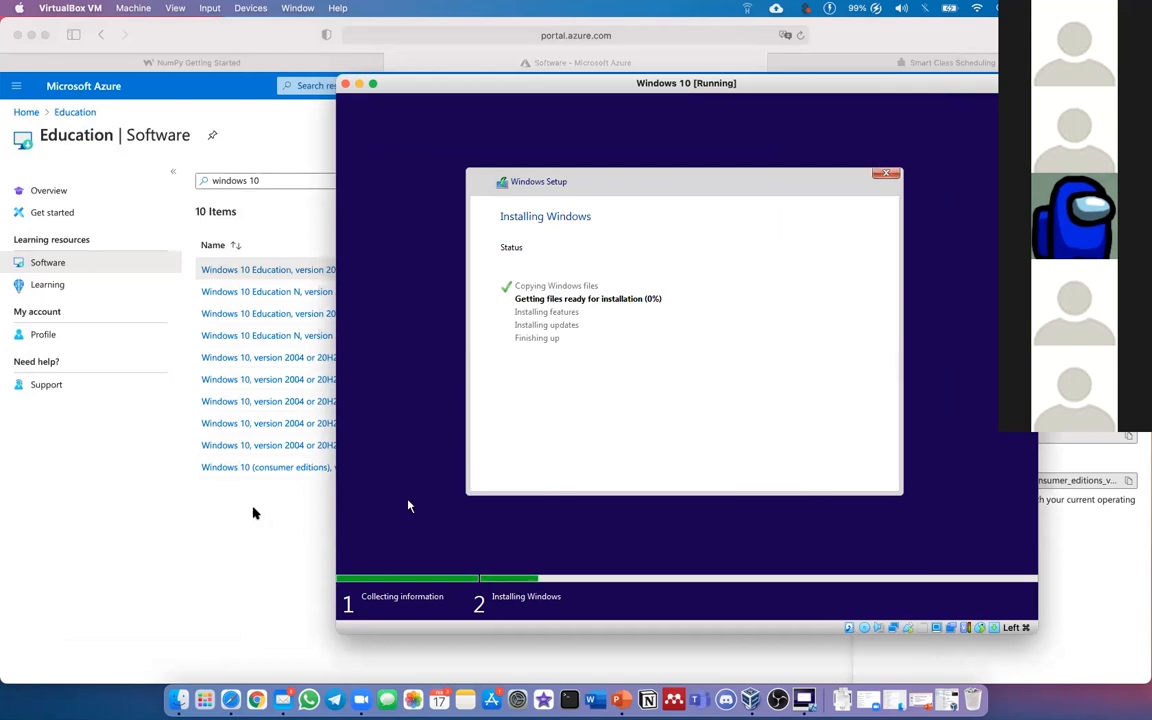
left_click(621, 697)
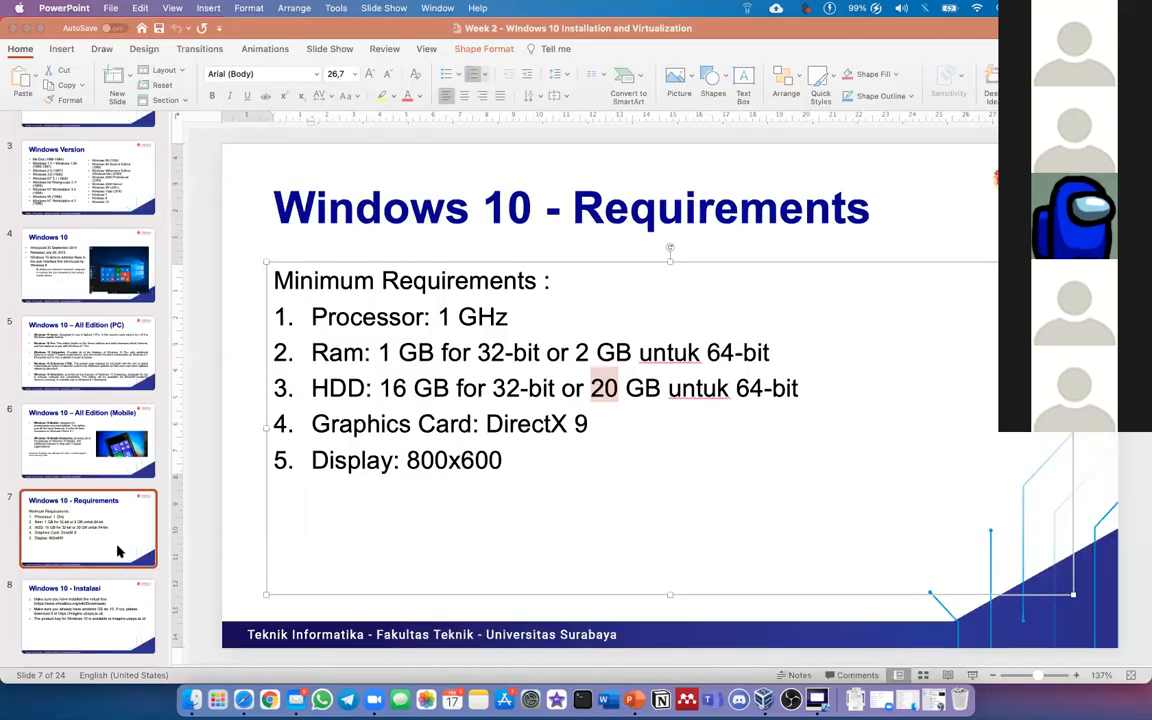
scroll(125, 385, "down", 5)
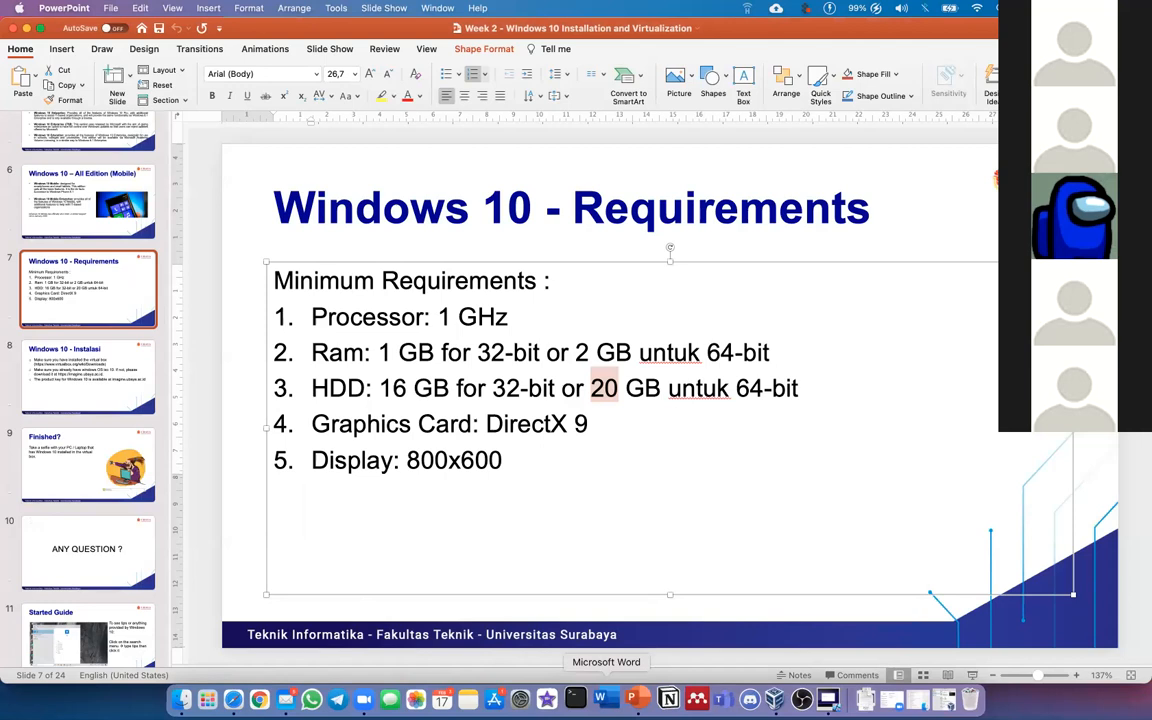
left_click(703, 429)
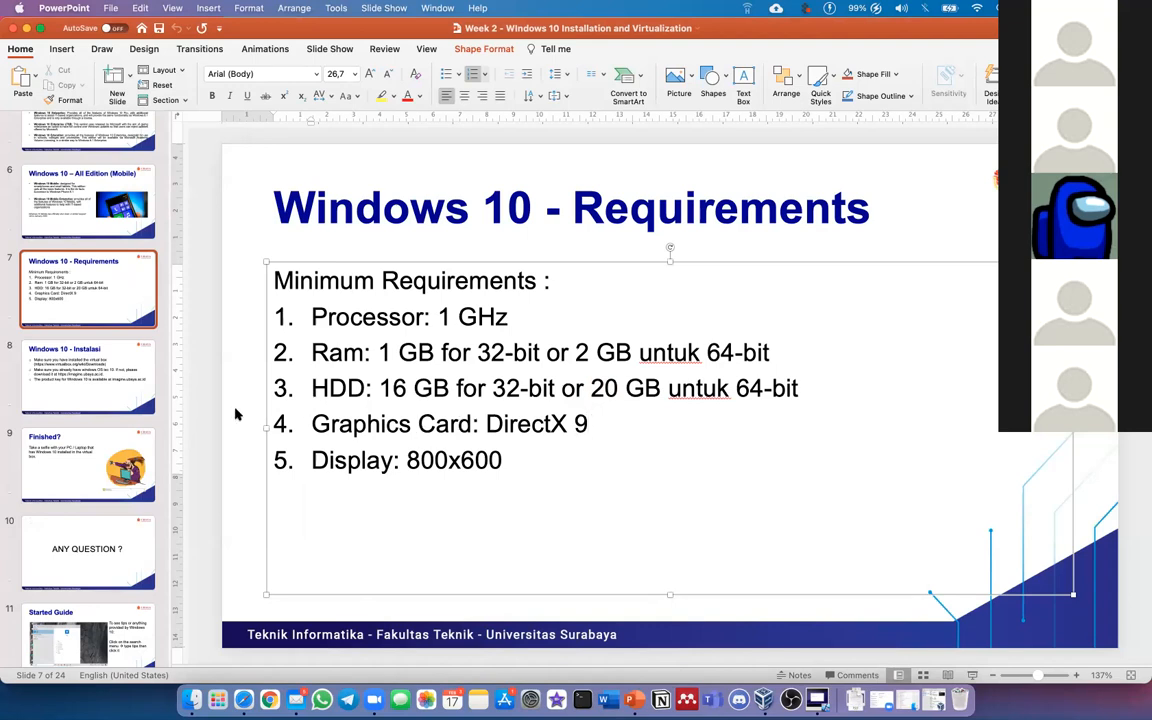
left_click(143, 398)
left_click(117, 466)
scroll(116, 466, "down", 3)
left_click(114, 402)
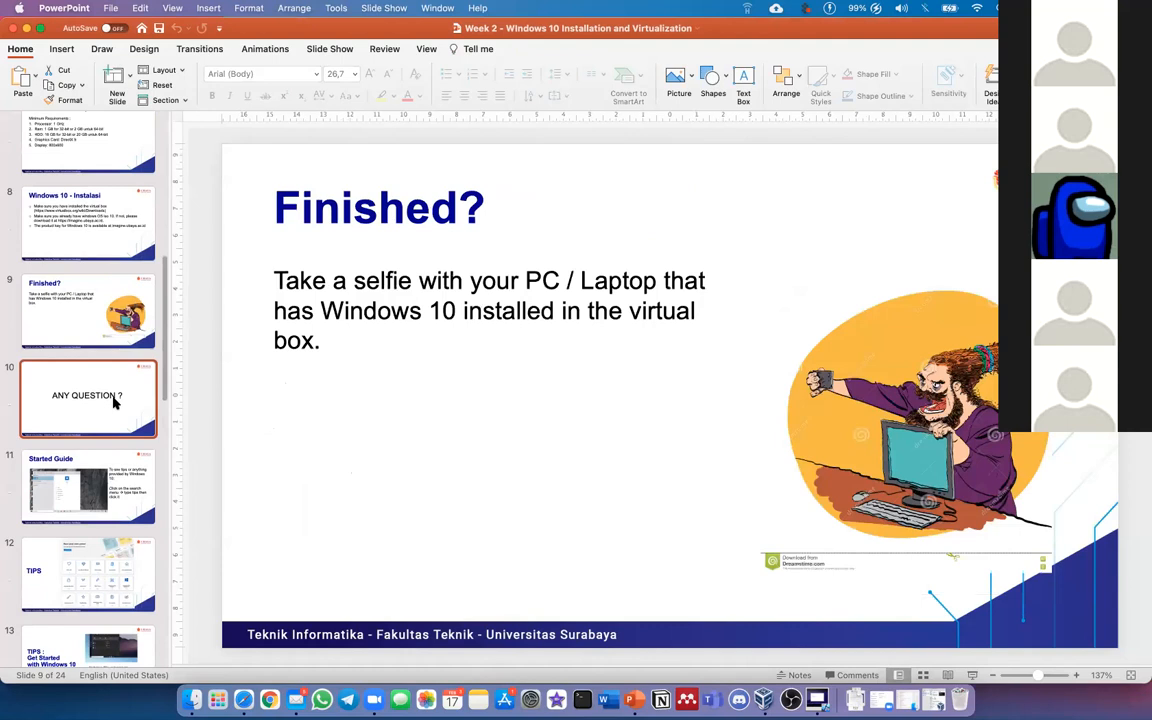
left_click(25, 28)
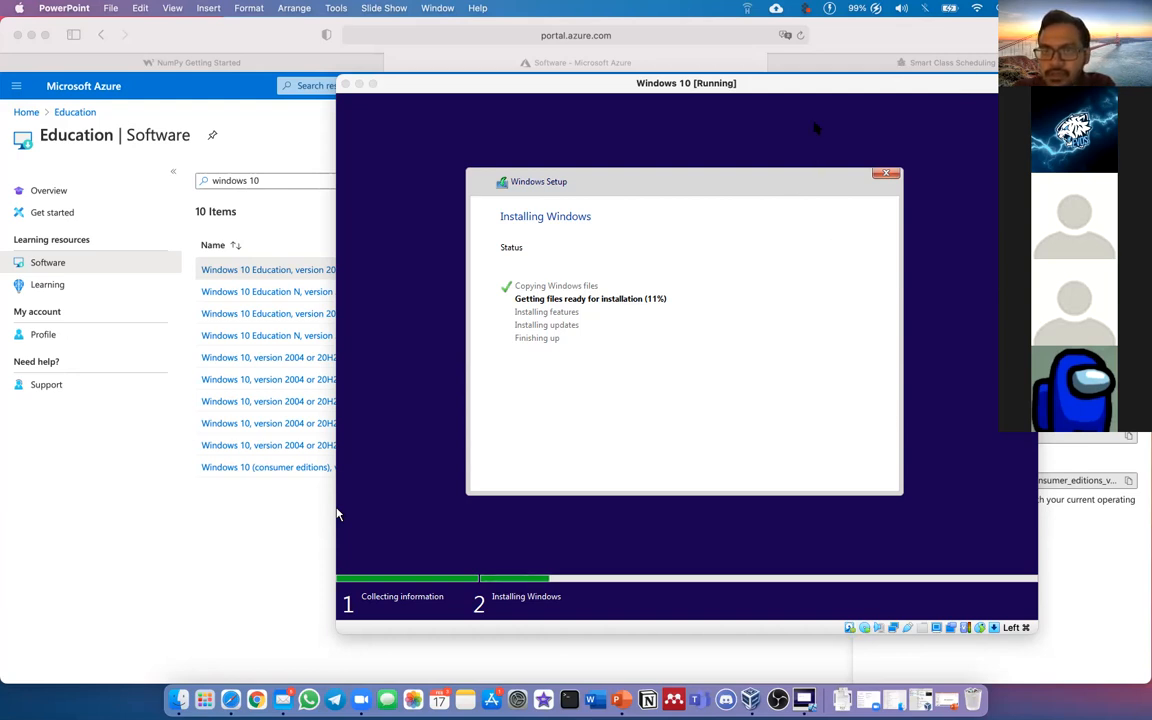
Move the running Windows 10 window clear of Safari's tab bar and bring the Azure Education software page to the front.
left_click_drag(845, 88, 755, 88)
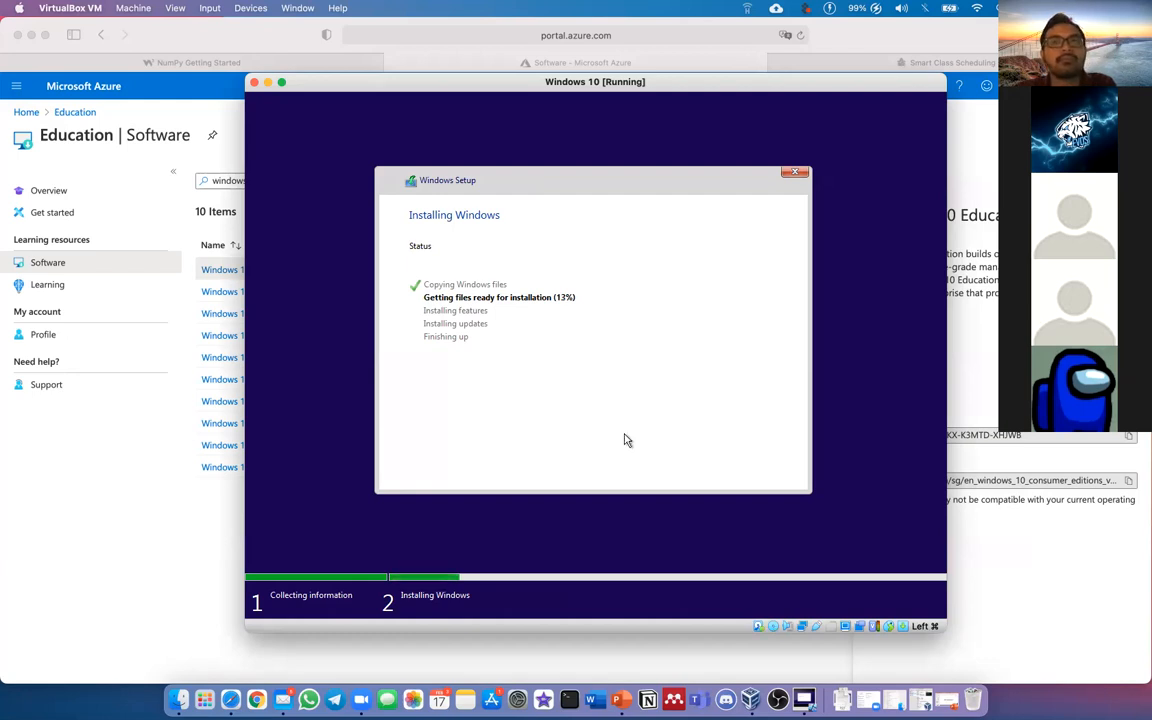
left_click_drag(930, 81, 865, 151)
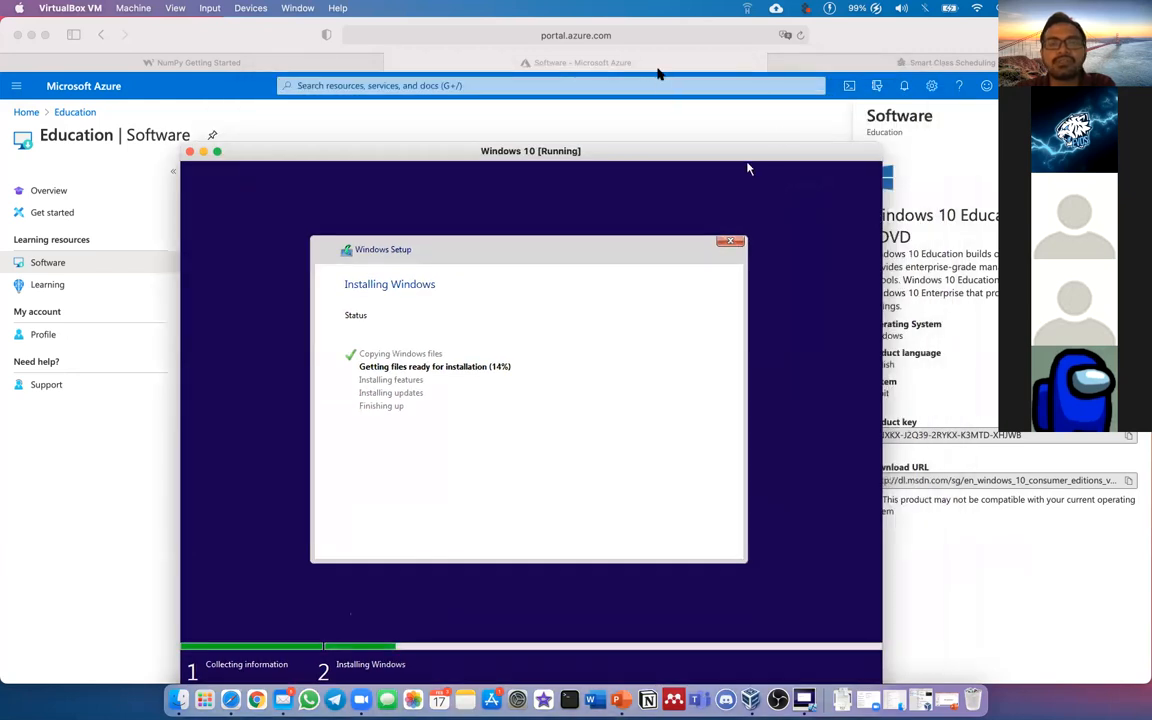
left_click(657, 72)
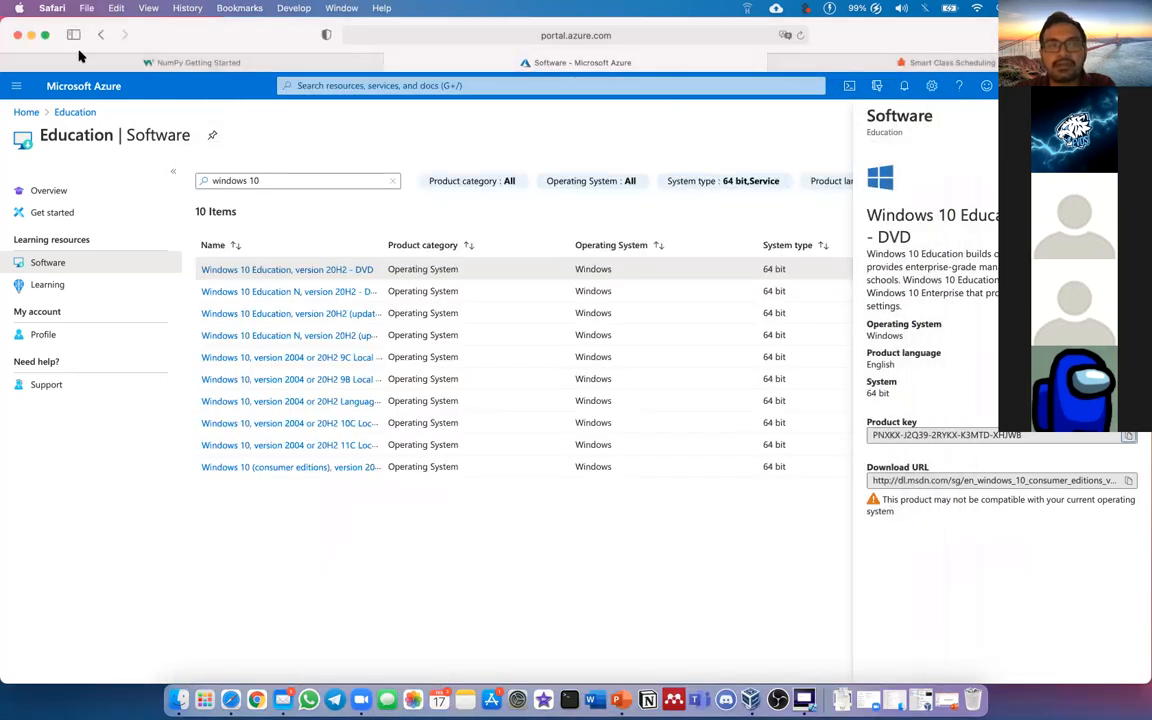
Minimize the Azure Education browser window and move the running Windows 10 virtual machine window up so it is fully visible.
left_click(33, 37)
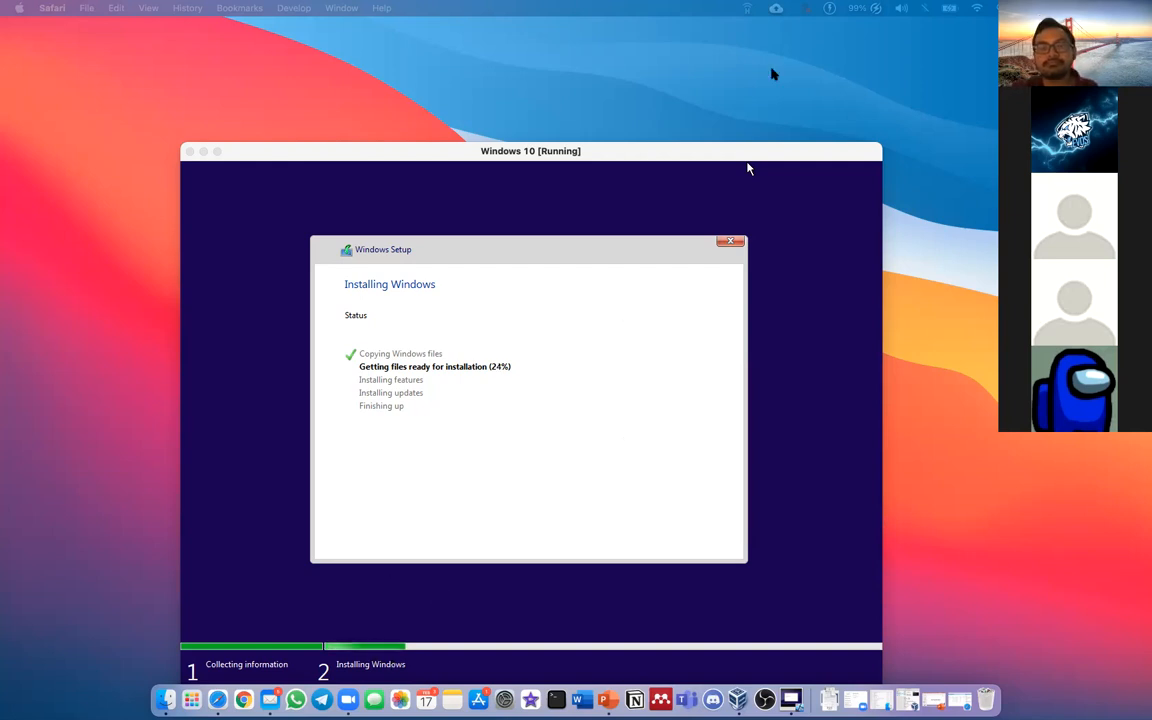
left_click(702, 153)
left_click_drag(709, 155, 786, 36)
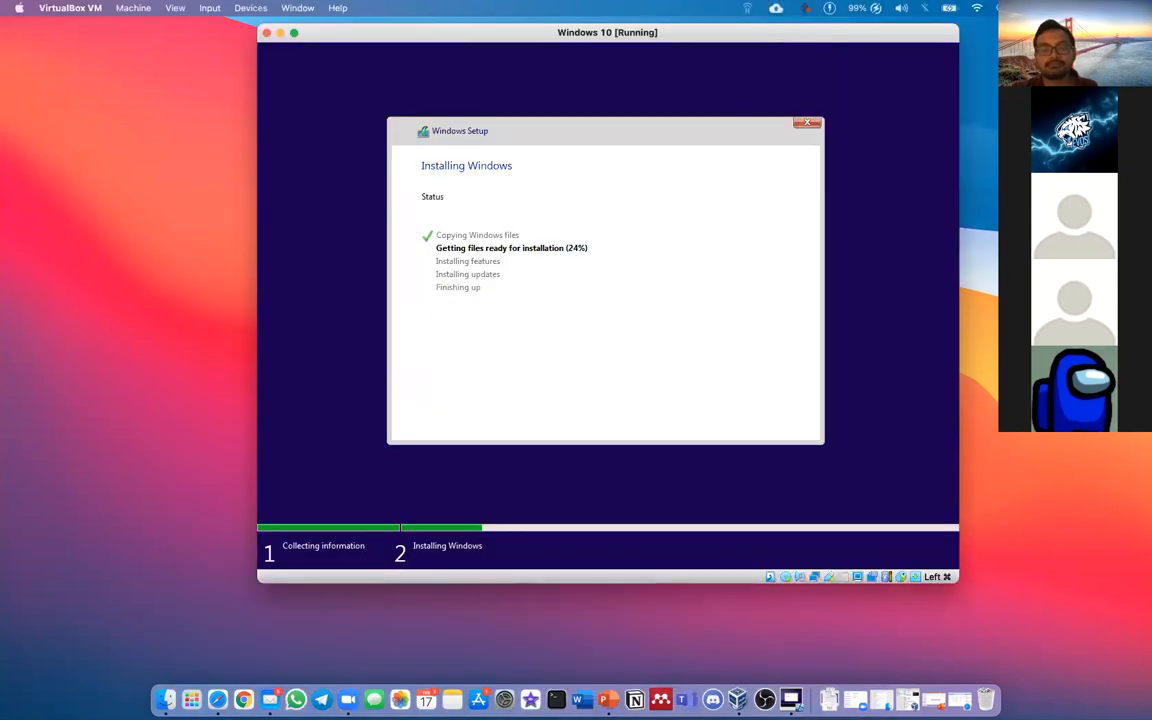
left_click(463, 637)
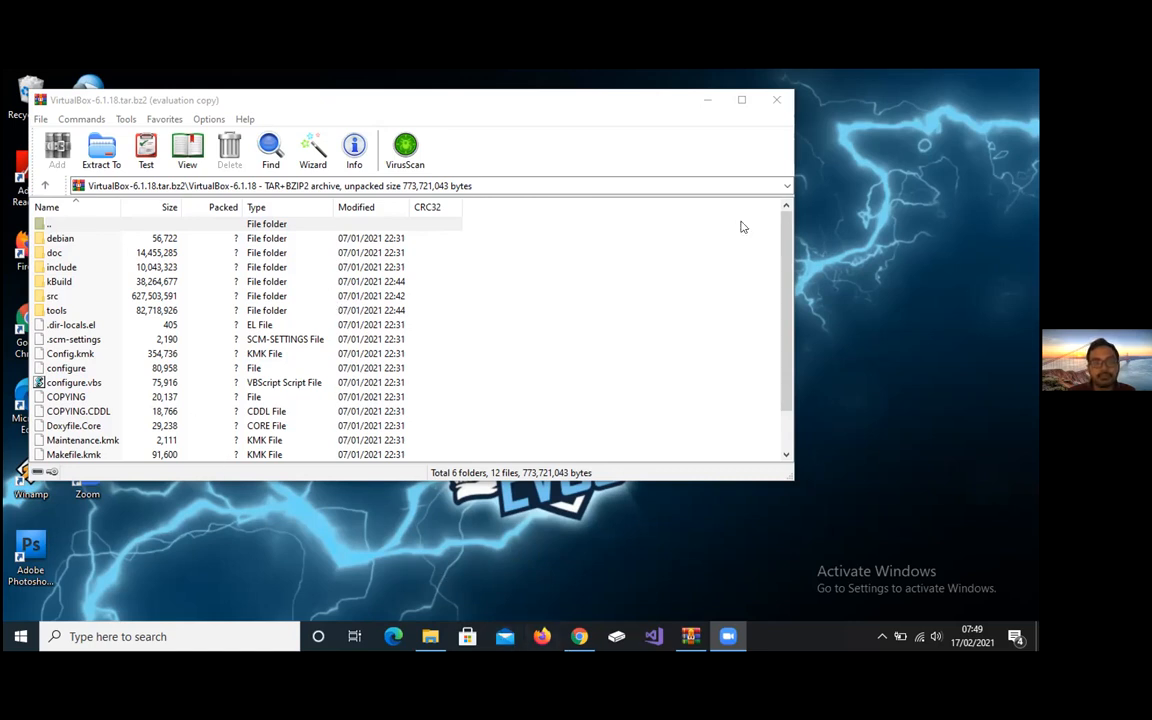
Switch from the VirtualBox-6.1.18.tar.bz2 archive to Chrome, close the translate tab and load google.co.id in a new tab.
left_click(679, 158)
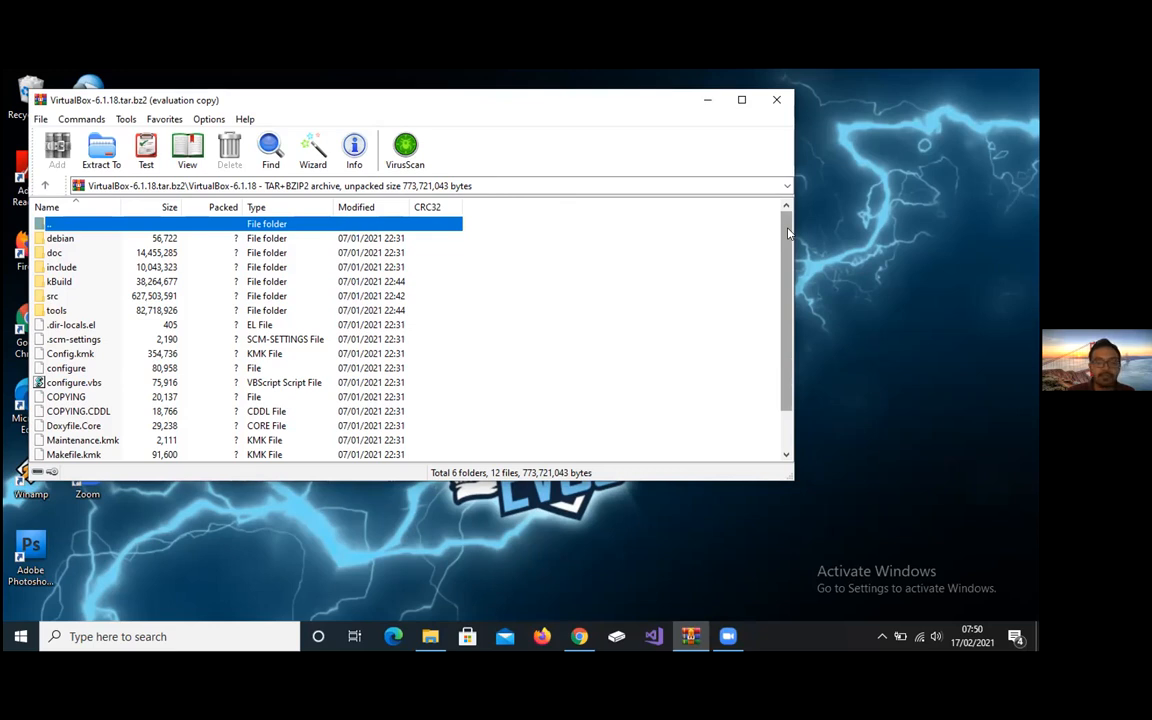
mouse_move(579, 634)
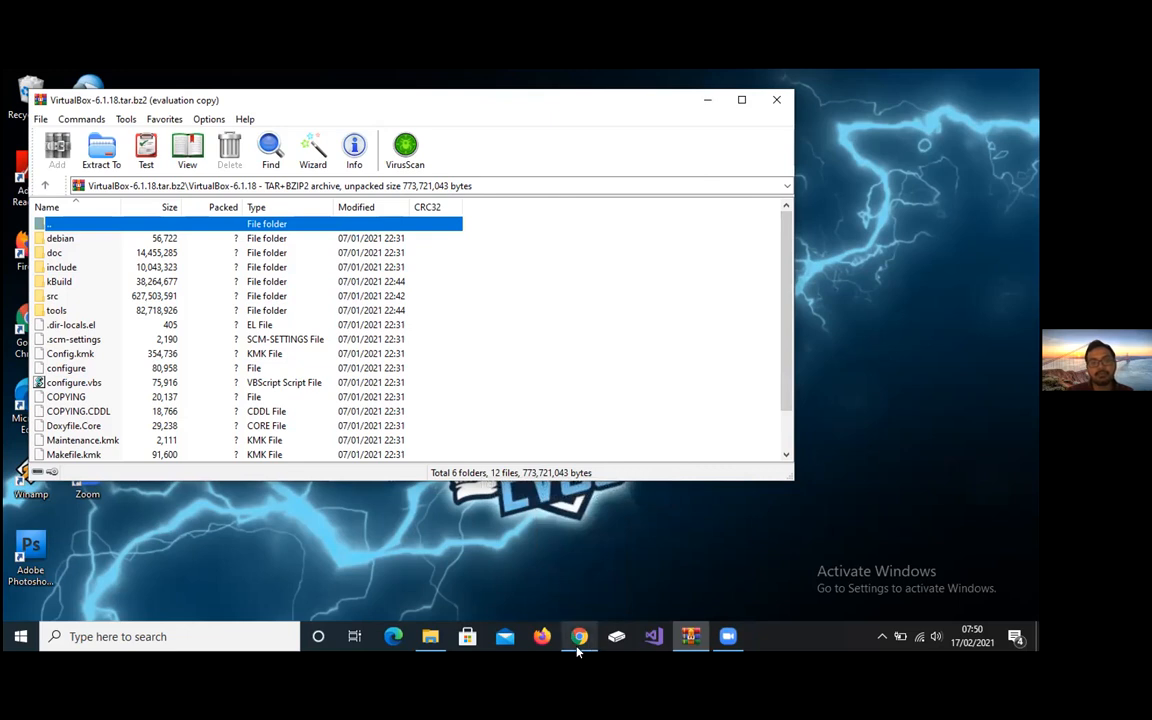
mouse_move(577, 585)
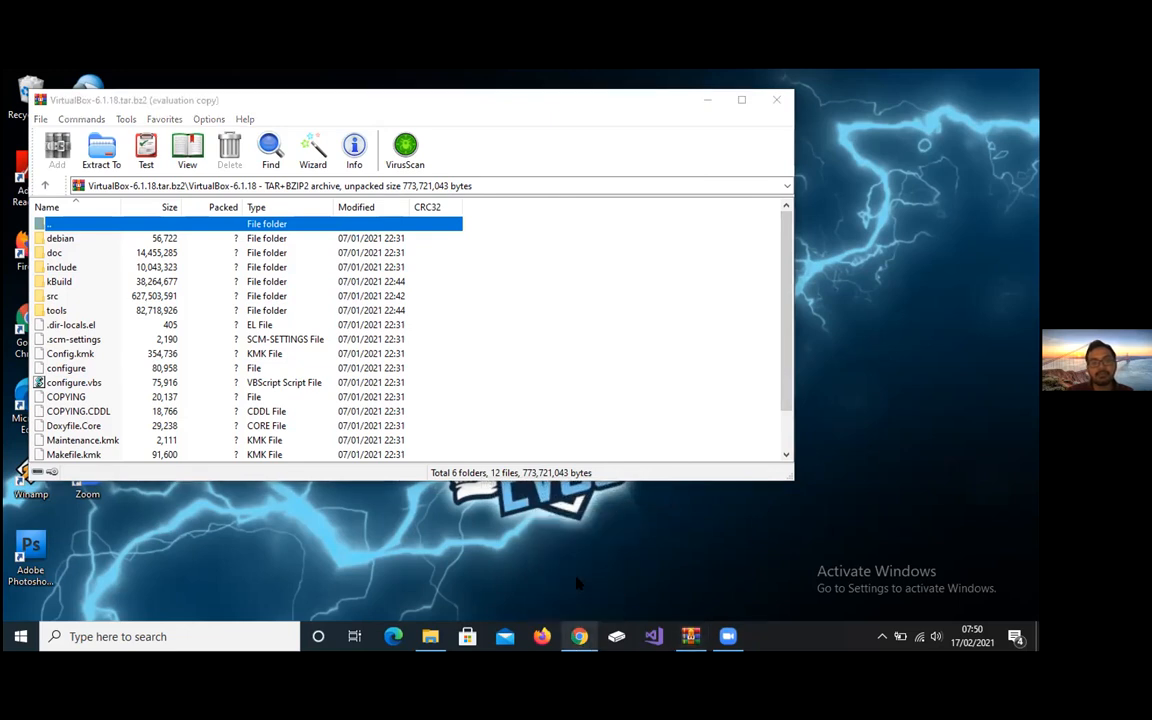
left_click(577, 585)
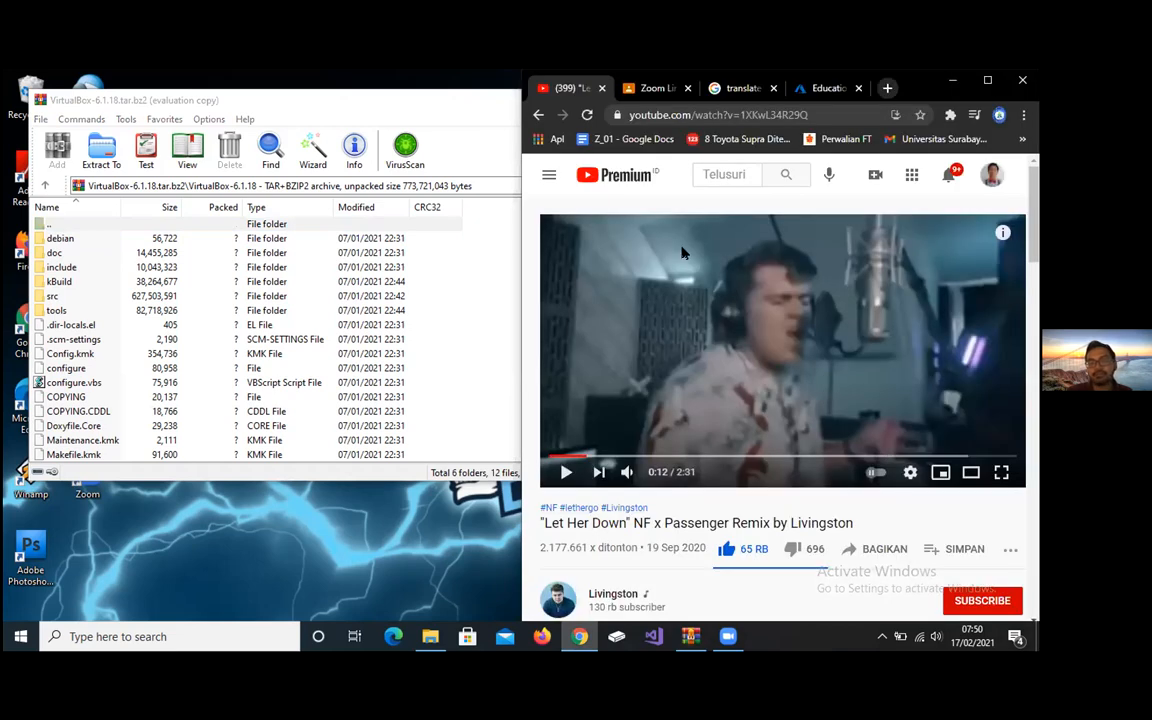
key("ctrl+t")
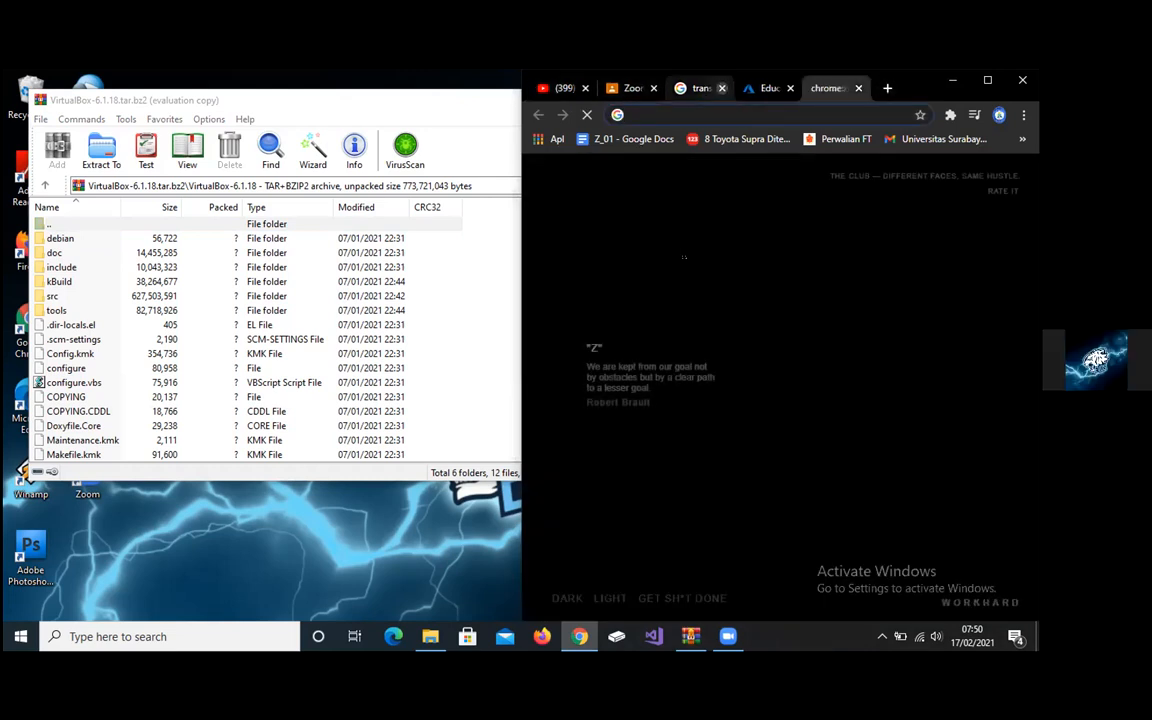
left_click(721, 88)
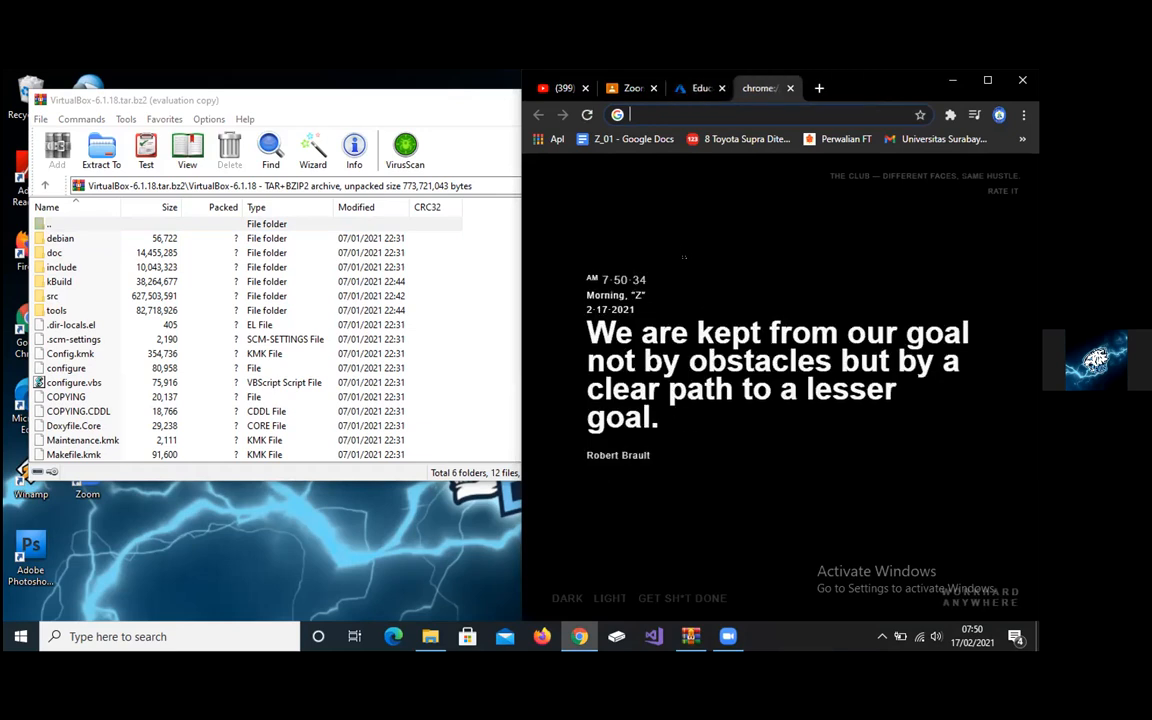
key("Down")
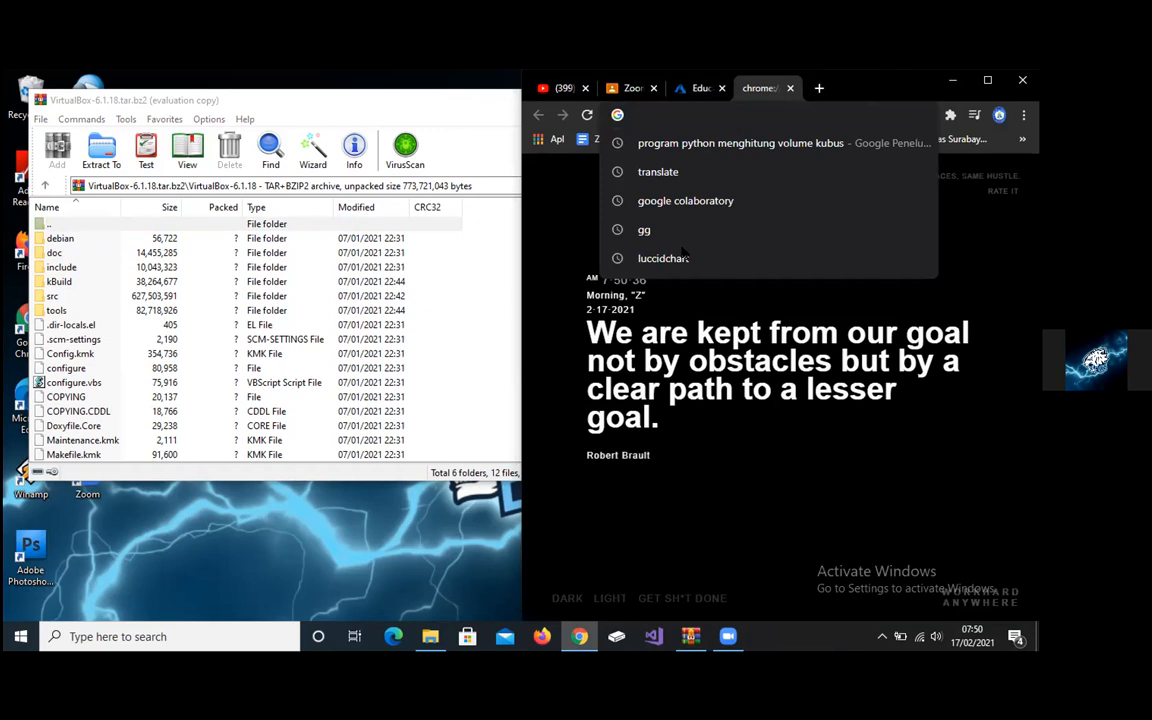
type("g")
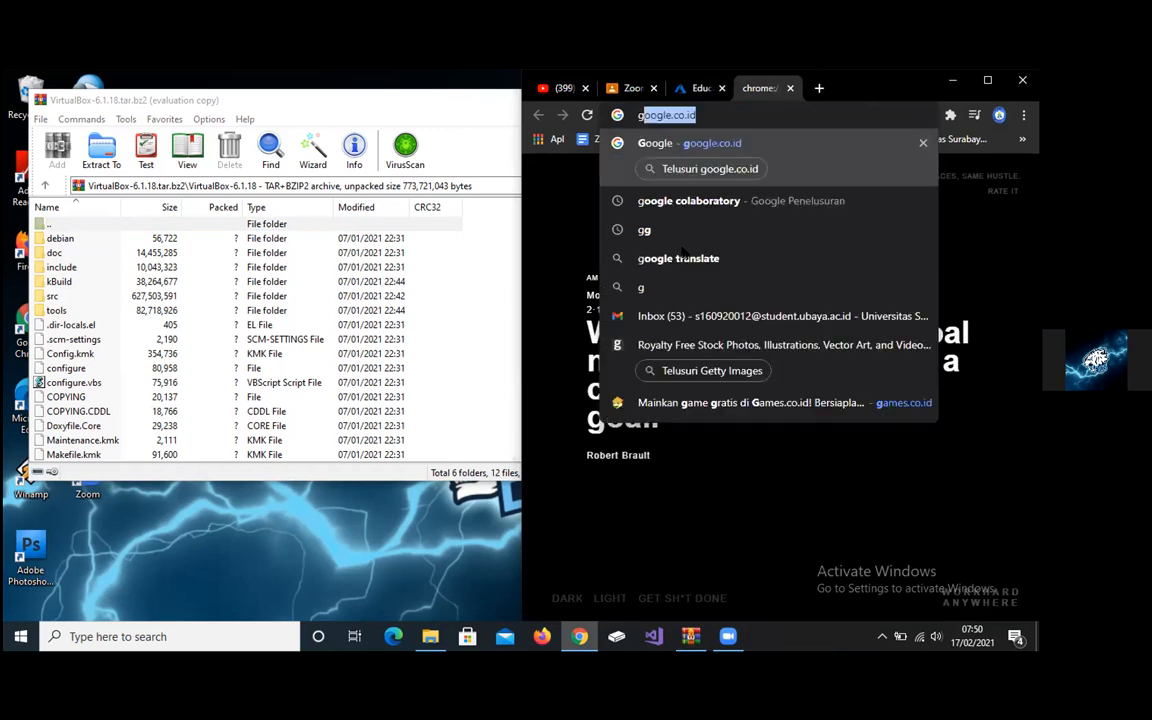
key("Return")
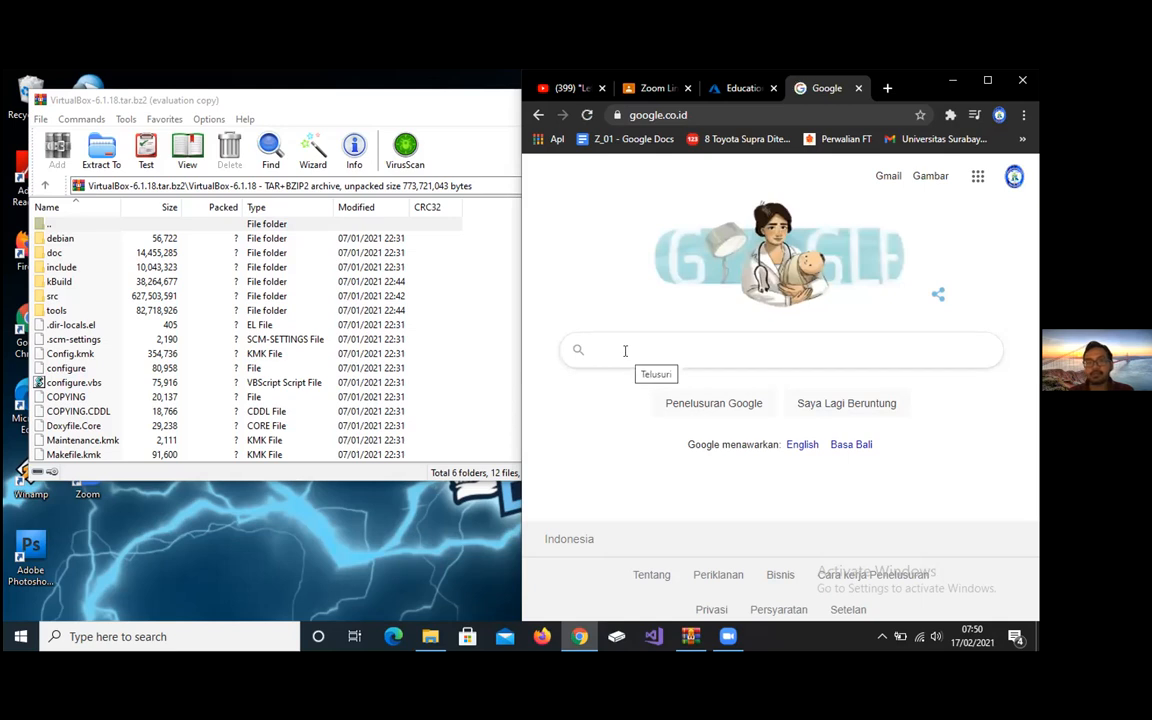
Search Google for "virtualbox".
type("virtu")
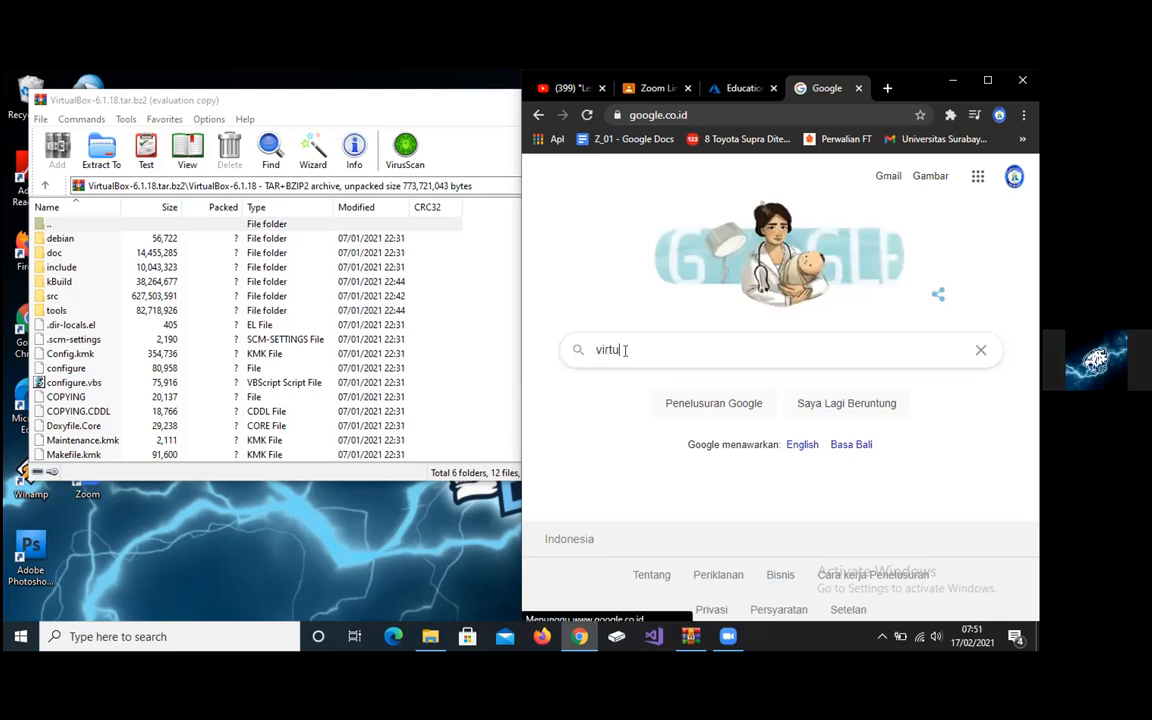
type("al")
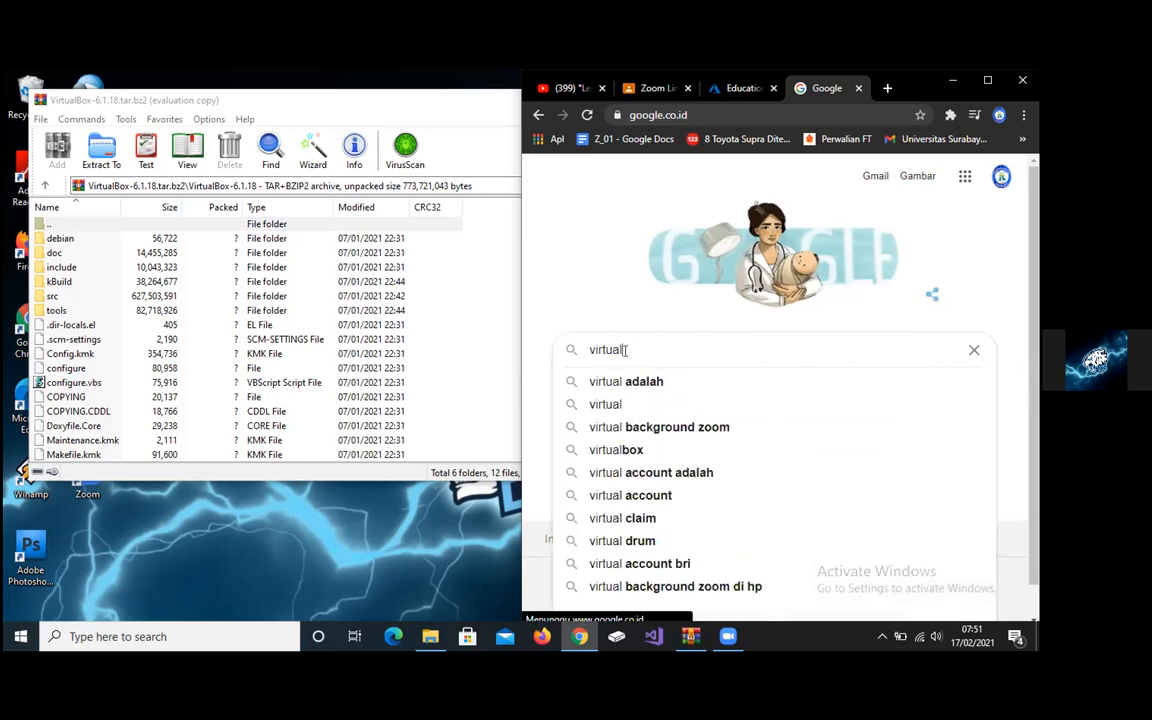
type("box")
key("Down")
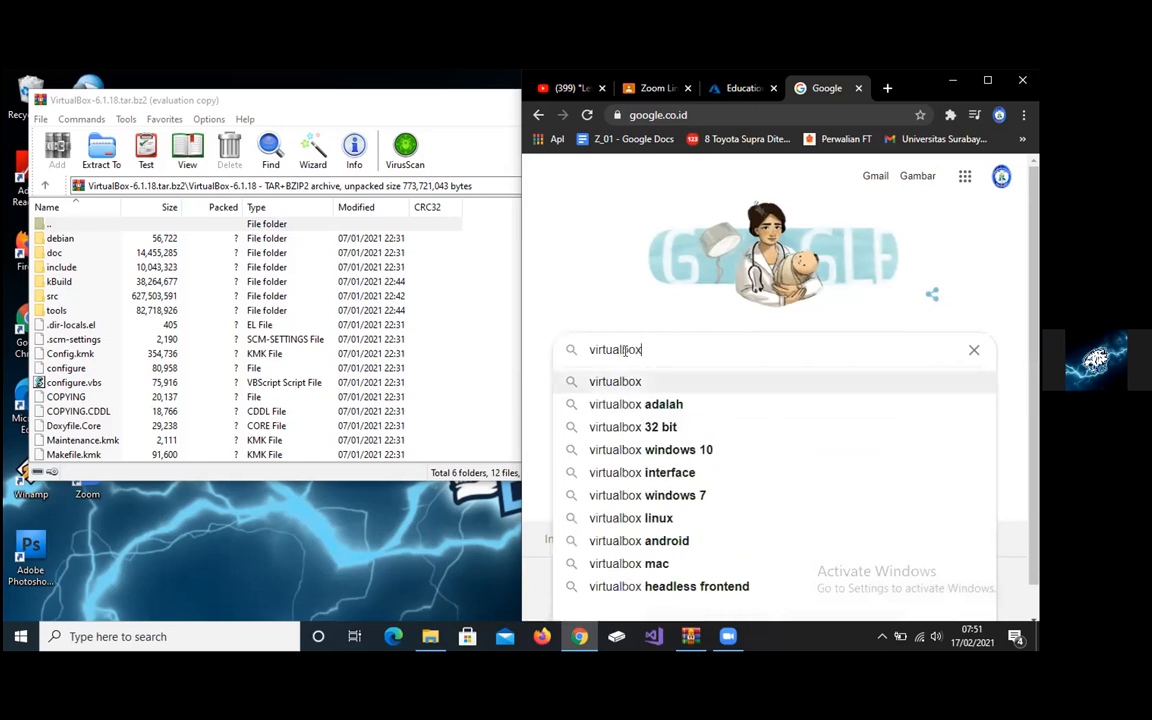
key("Return")
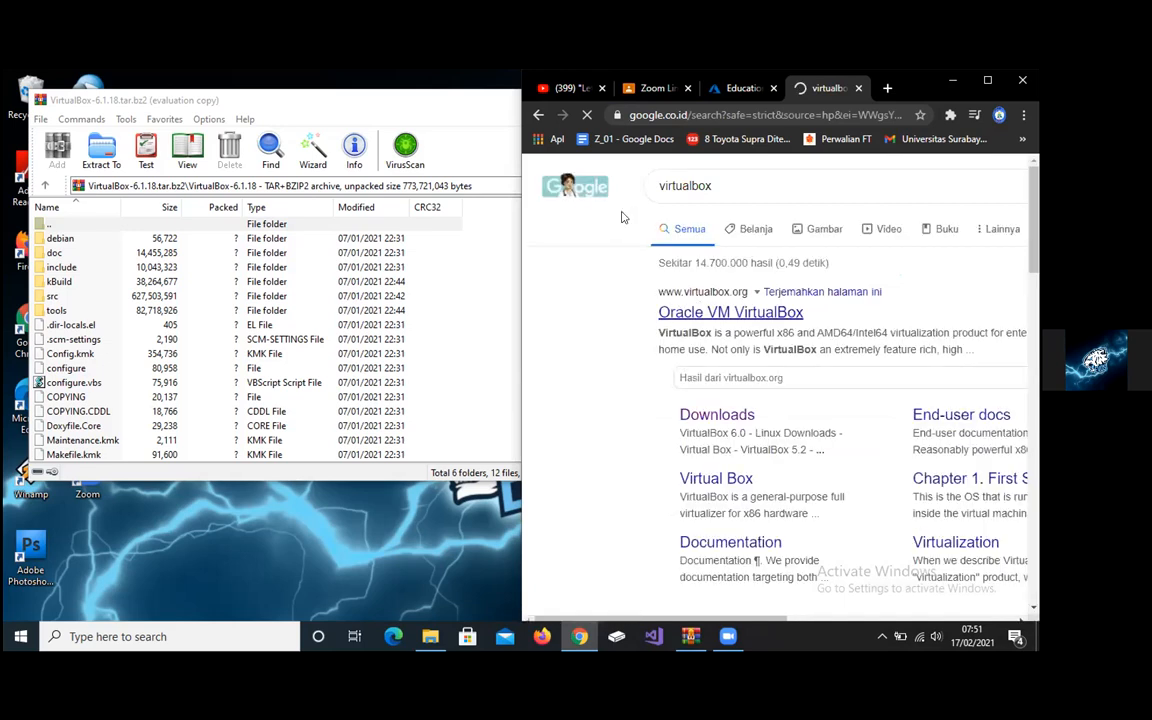
Open the Oracle VM VirtualBox site from the search results and maximize the browser window.
left_click_drag(911, 90, 740, 90)
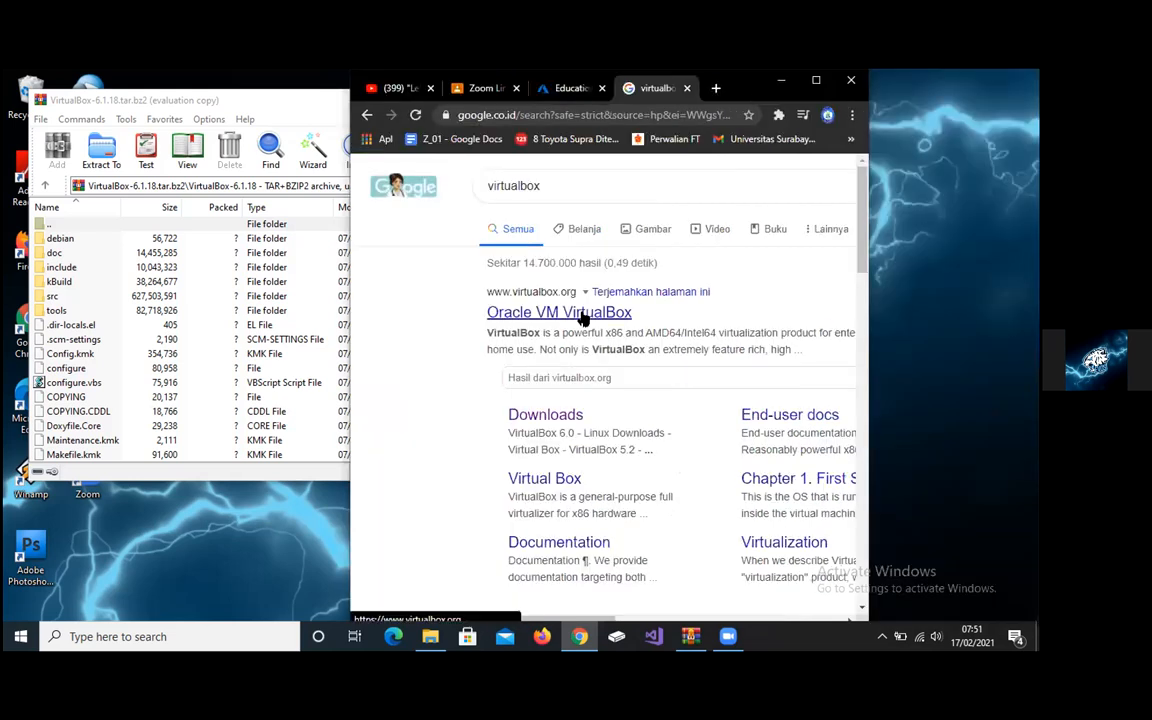
scroll(520, 270, "down", 2)
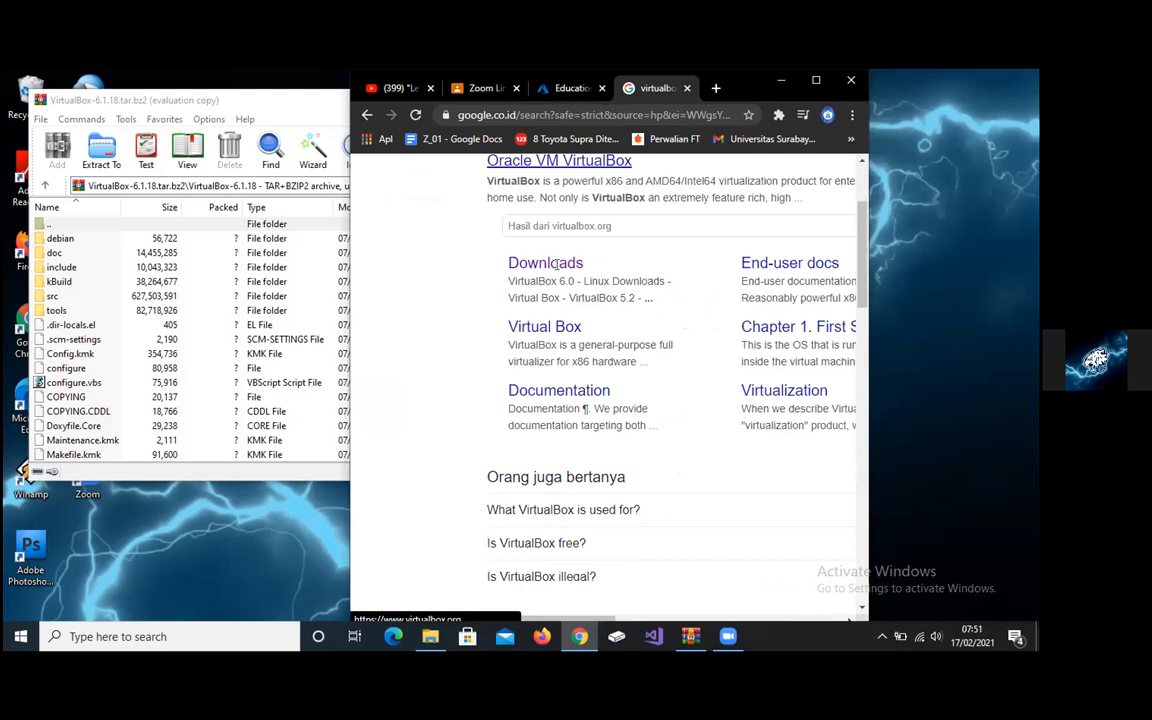
scroll(573, 240, "up", 1)
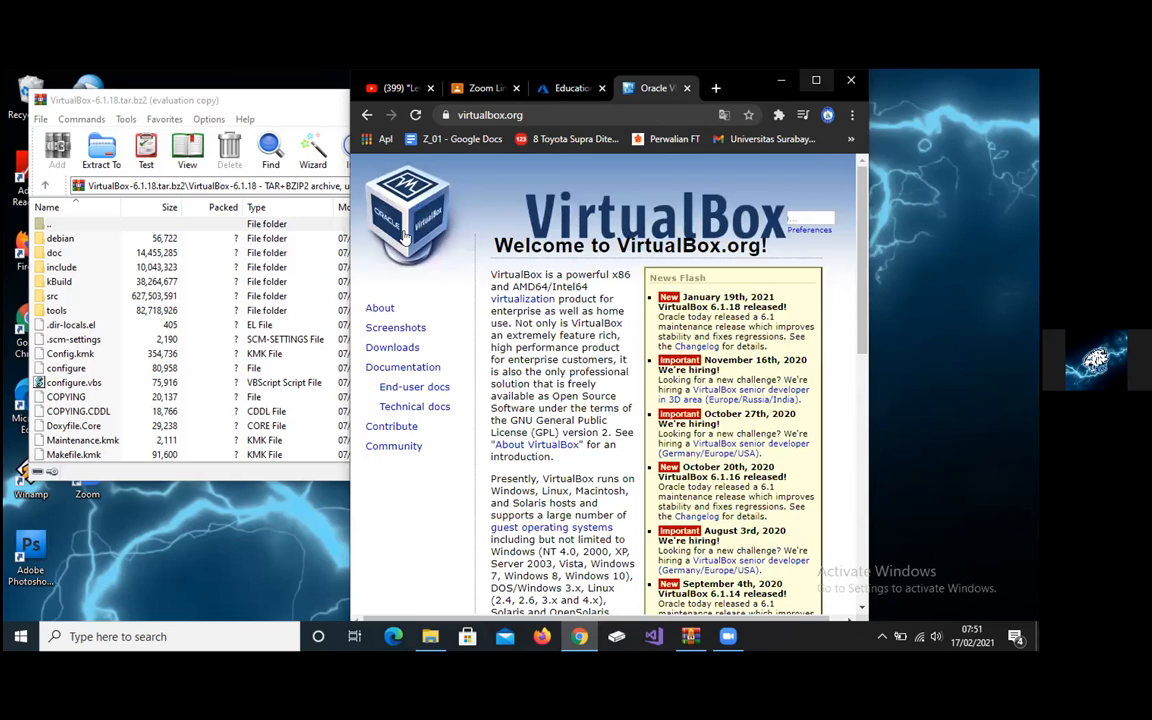
left_click(816, 80)
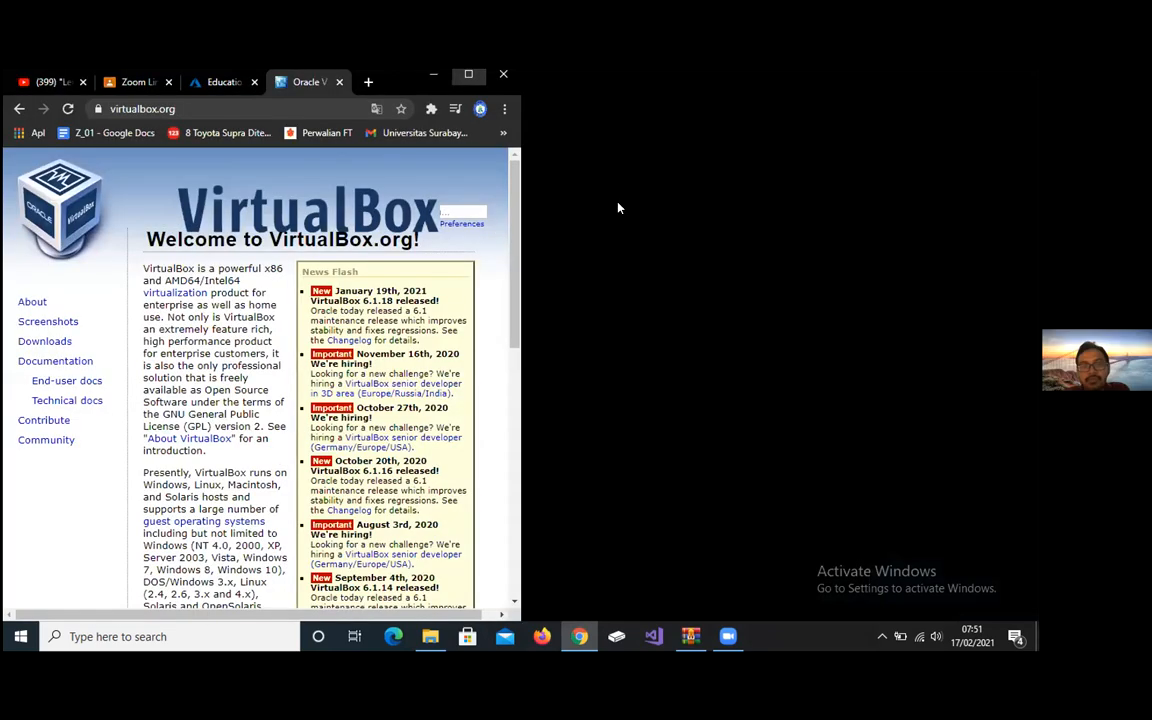
Open the VirtualBox 6.1 download page and look through its platform packages, Extension Pack, SDK and User Manual sections.
scroll(677, 357, "down", 1)
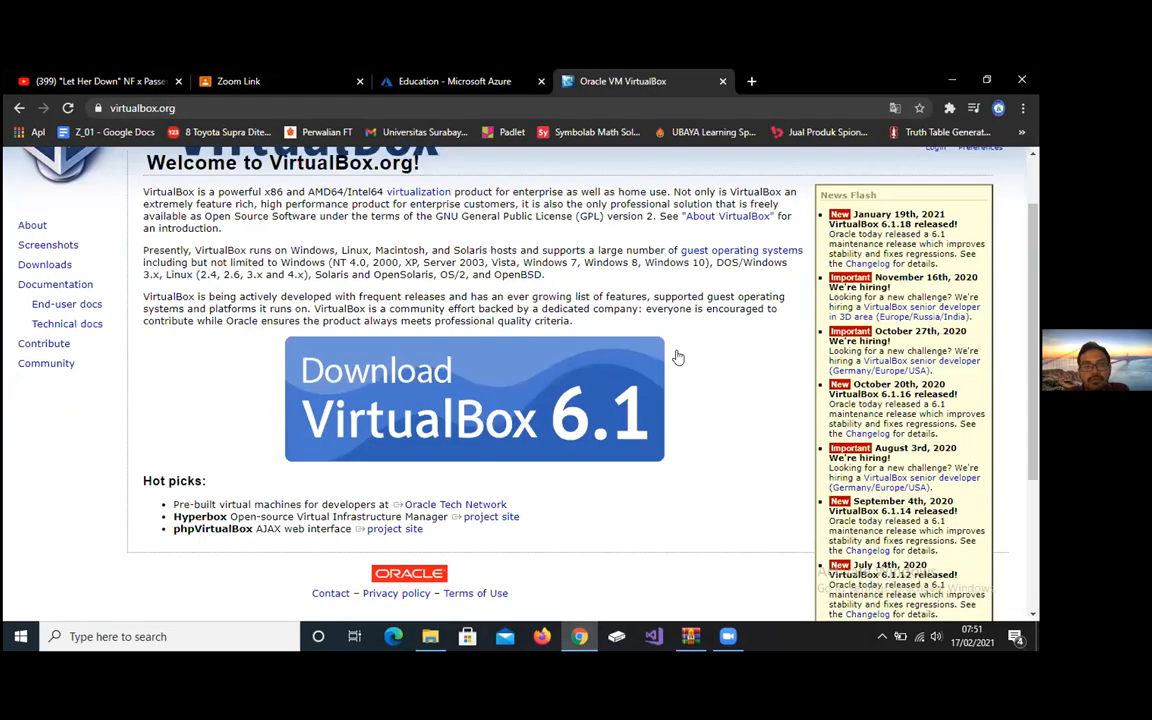
left_click(572, 418)
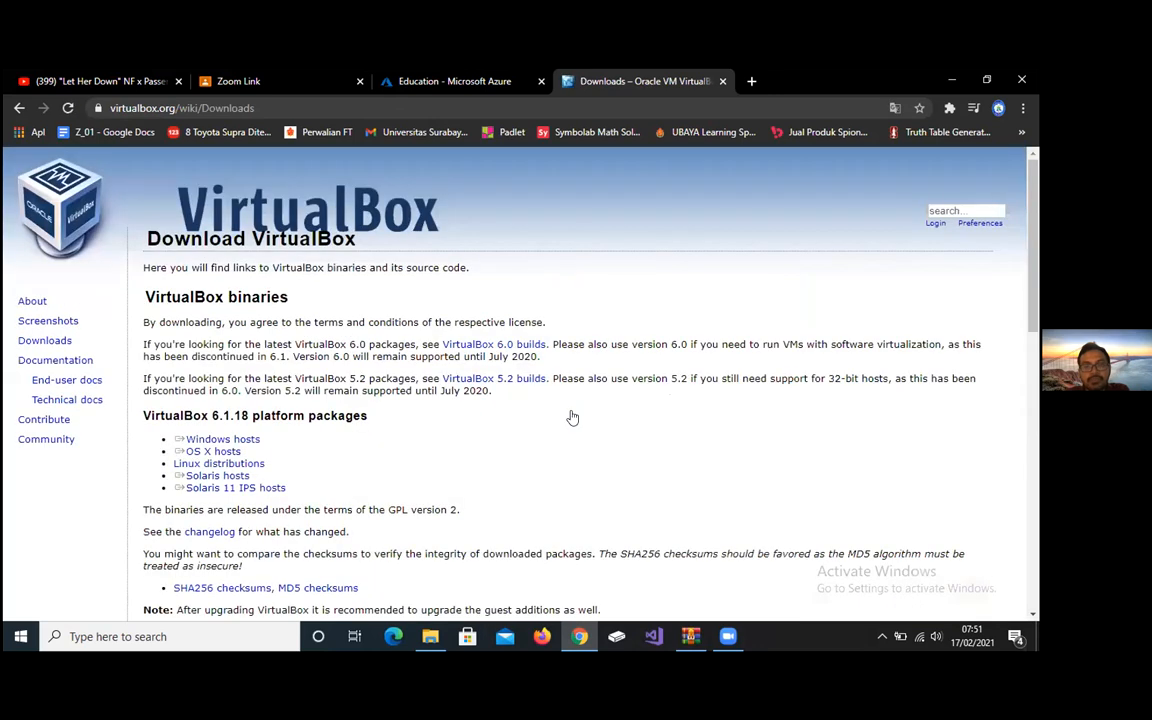
scroll(572, 417, "down", 1)
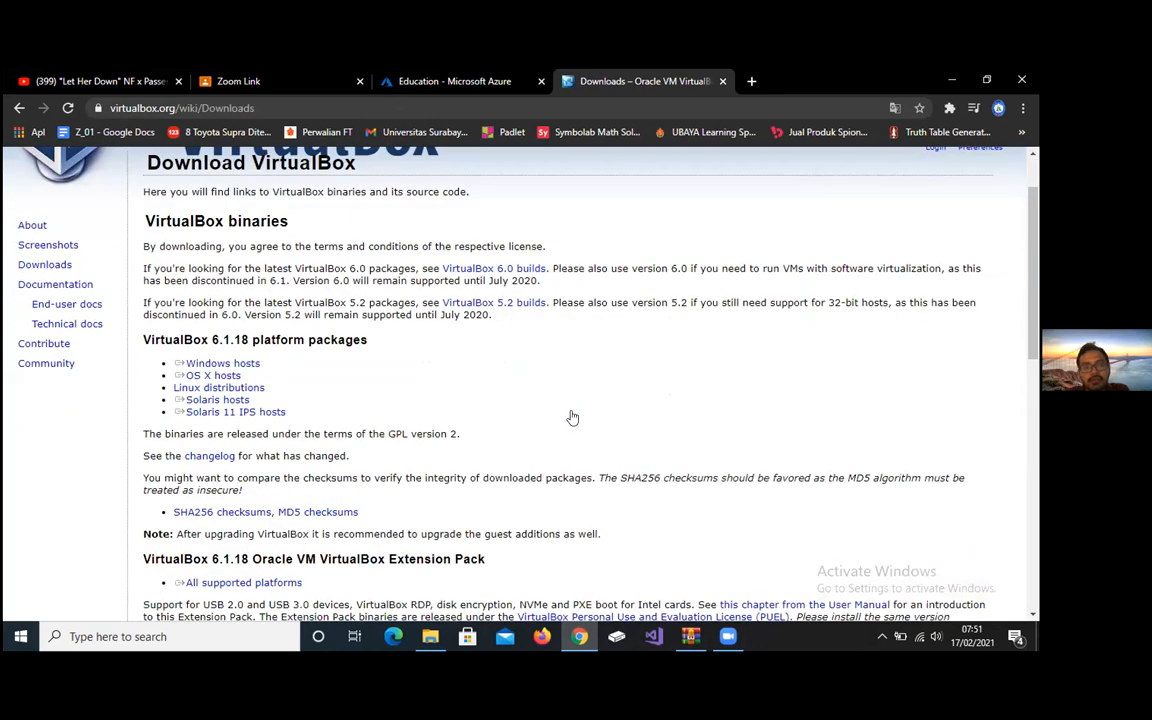
scroll(572, 417, "down", 1)
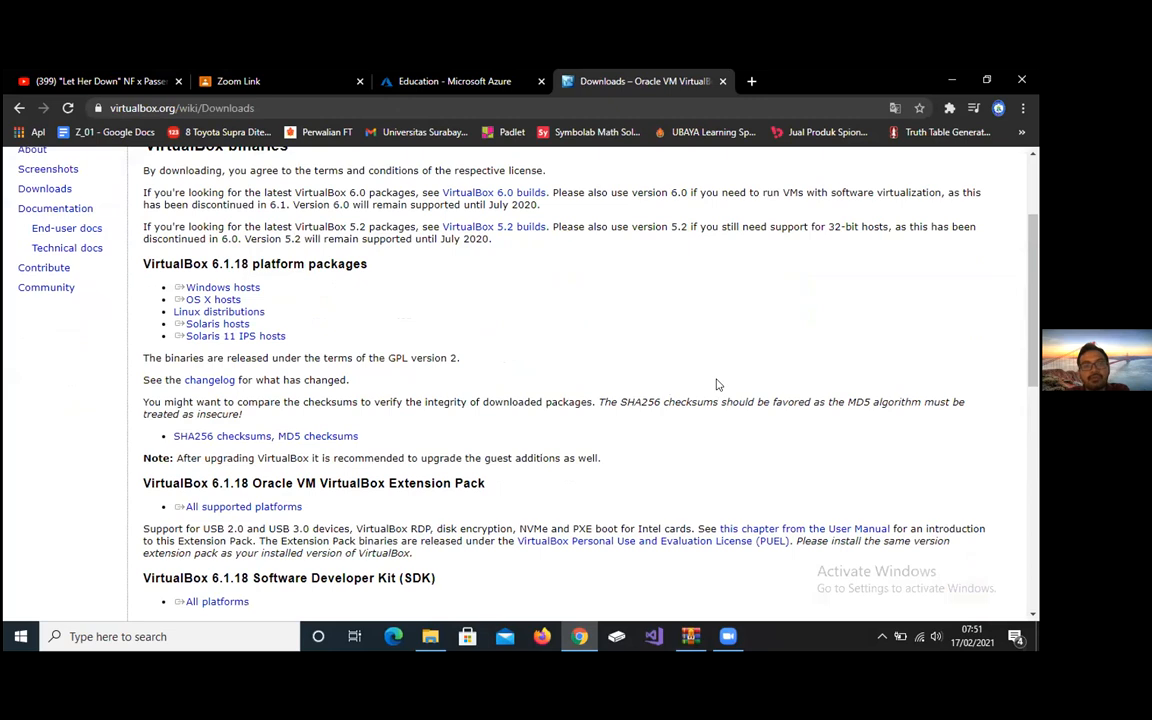
scroll(726, 368, "down", 1)
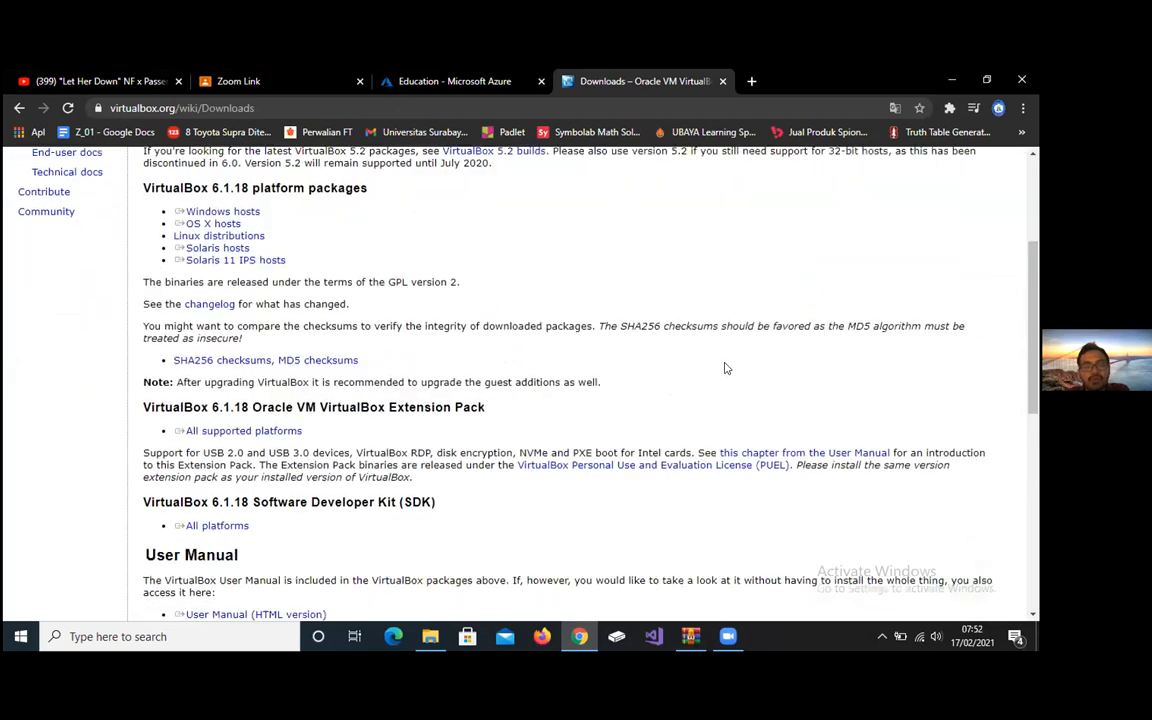
scroll(726, 368, "down", 1)
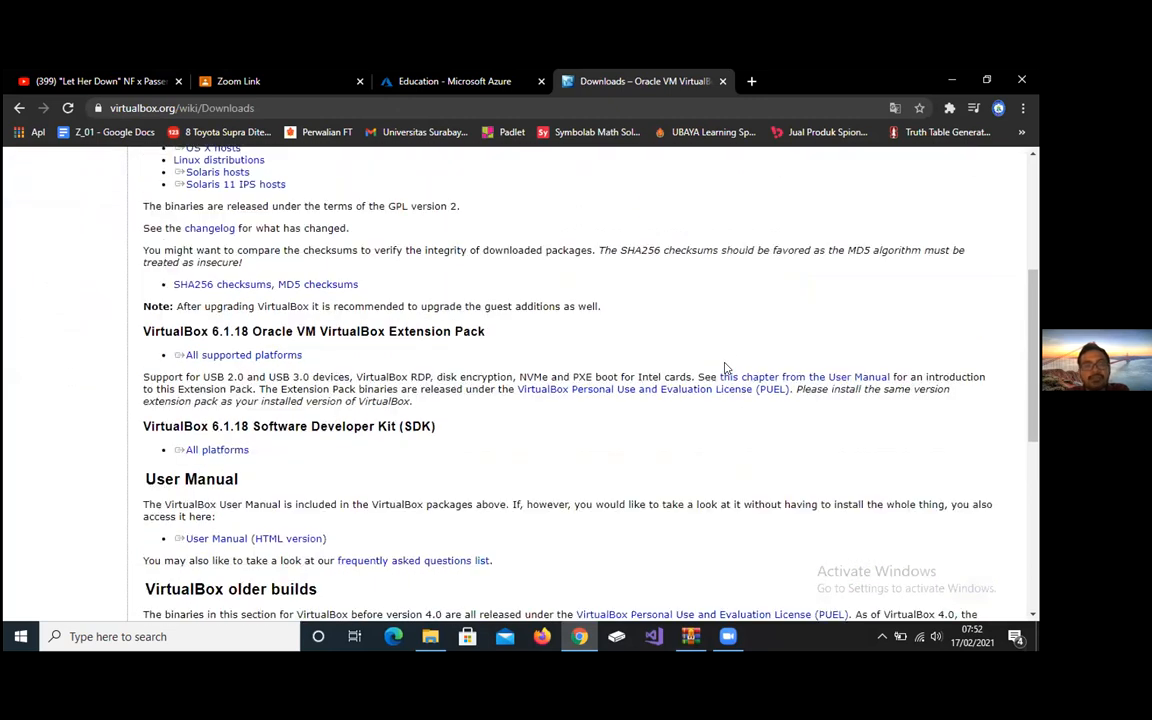
scroll(726, 368, "up", 1)
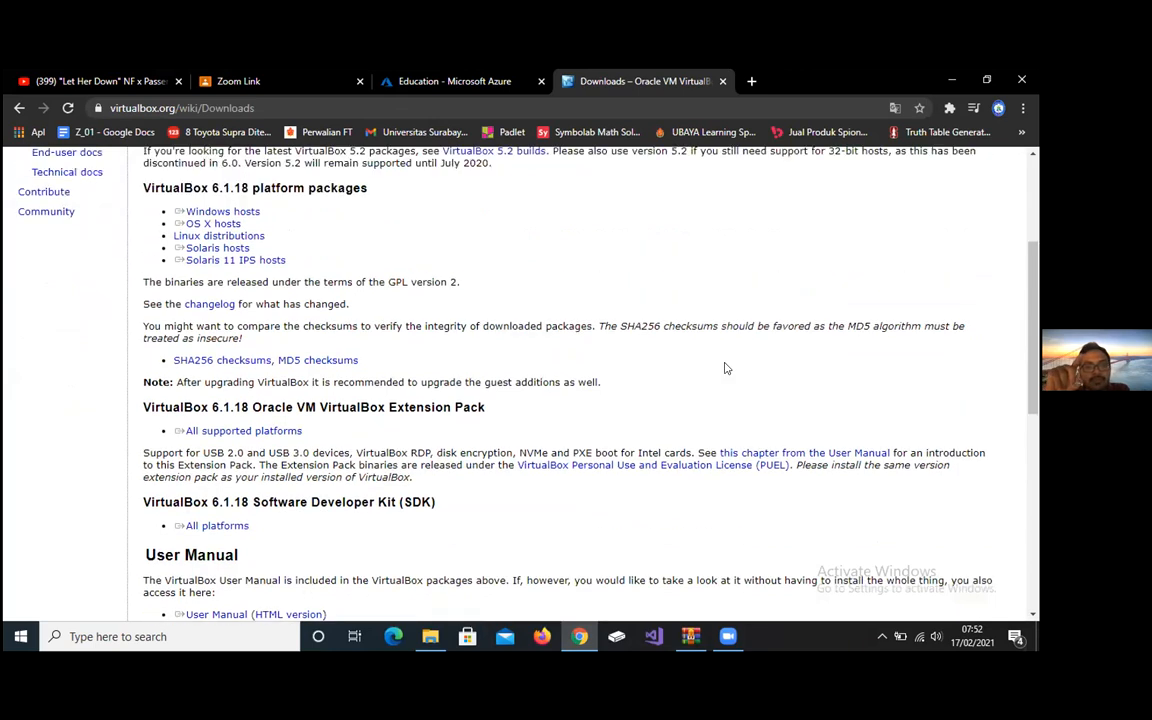
scroll(726, 368, "up", 1)
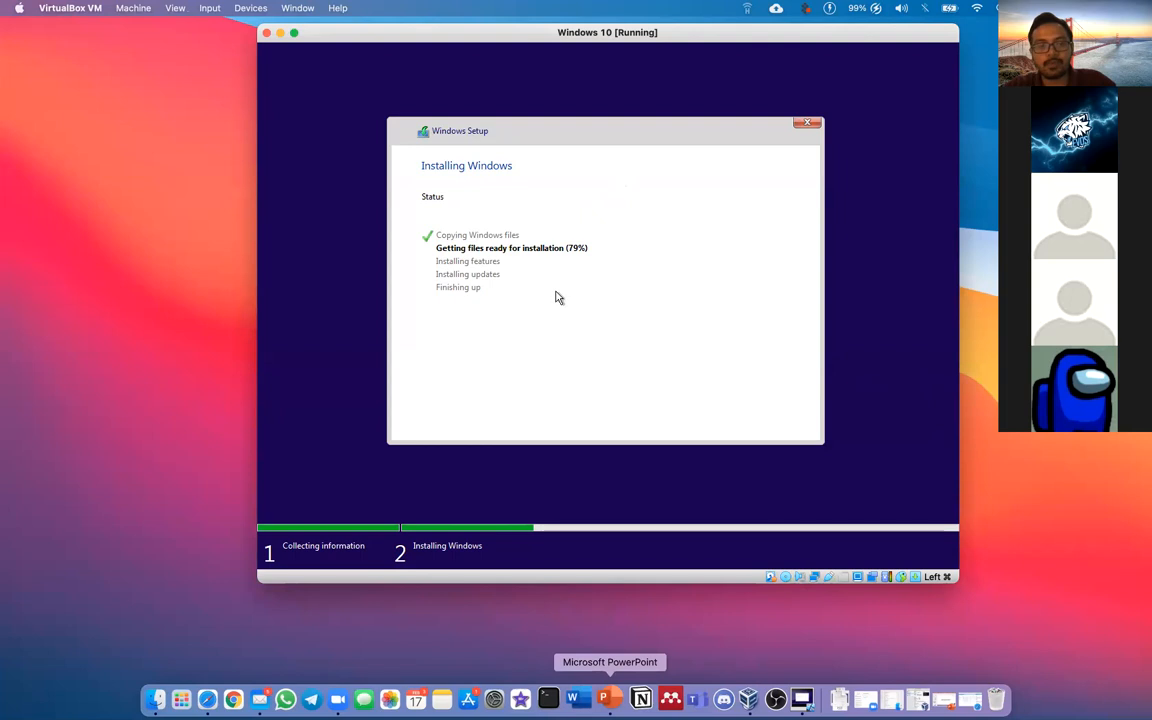
Switch to the PowerPoint presentation and start the slide show from slide 11, Started Guide.
left_click(610, 698)
left_click(113, 497)
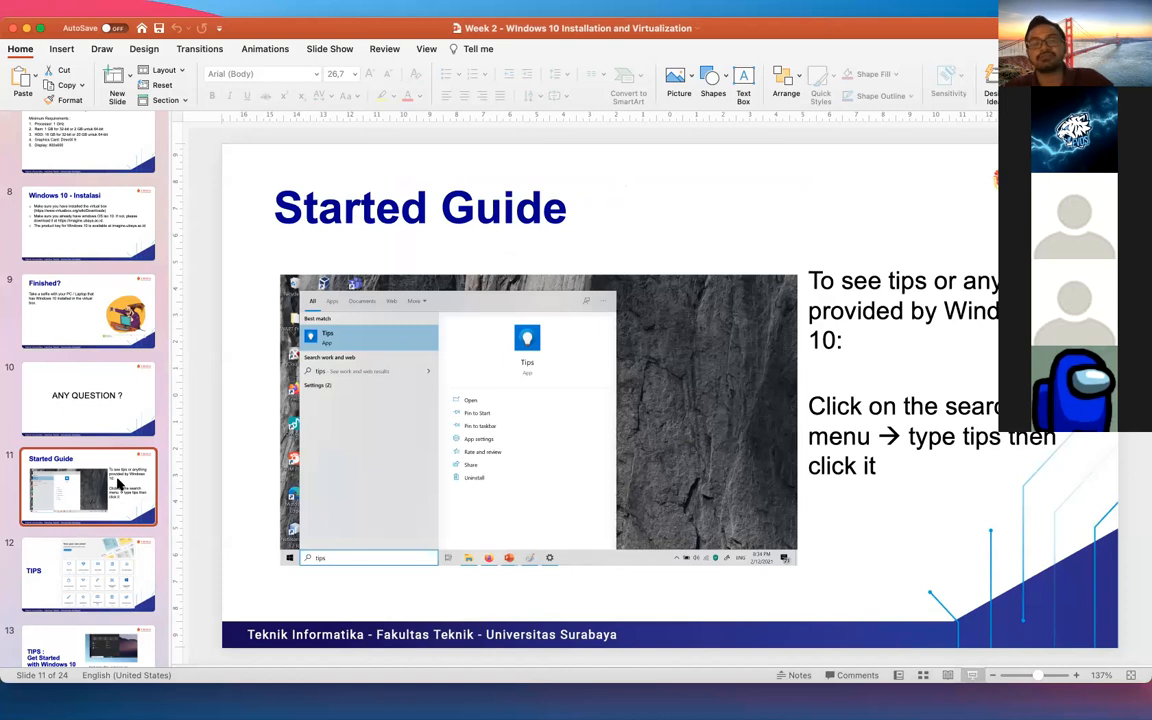
key("super+shift+Return")
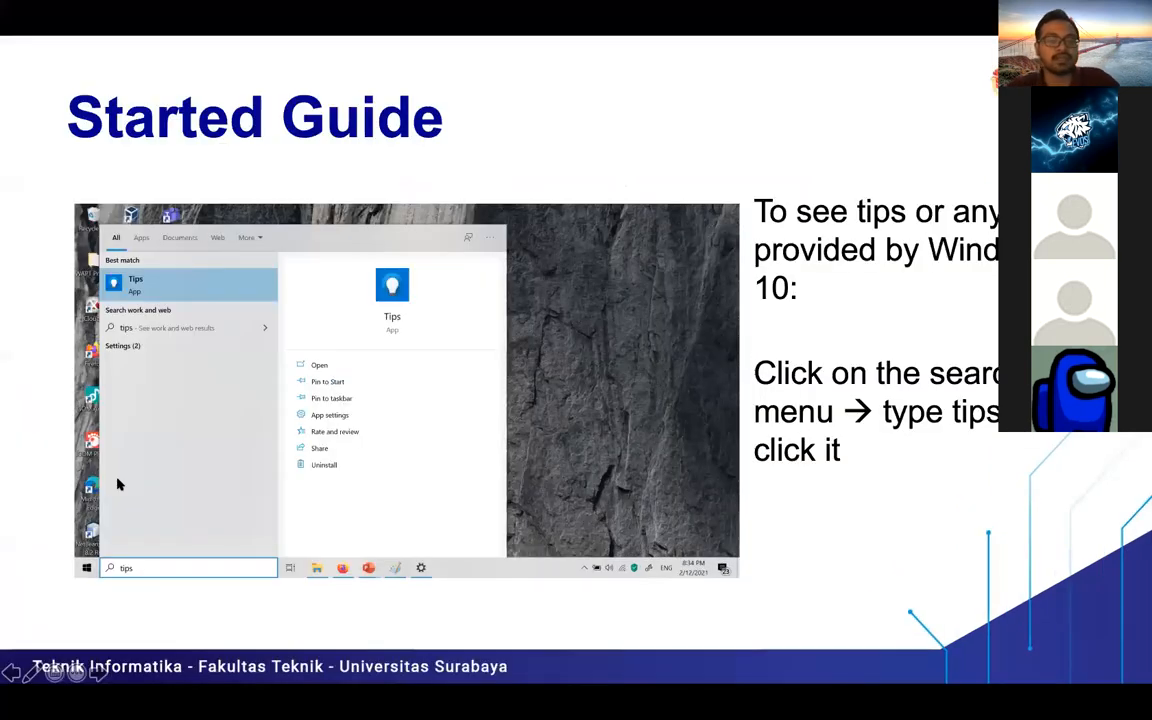
left_click(630, 465)
key("Left")
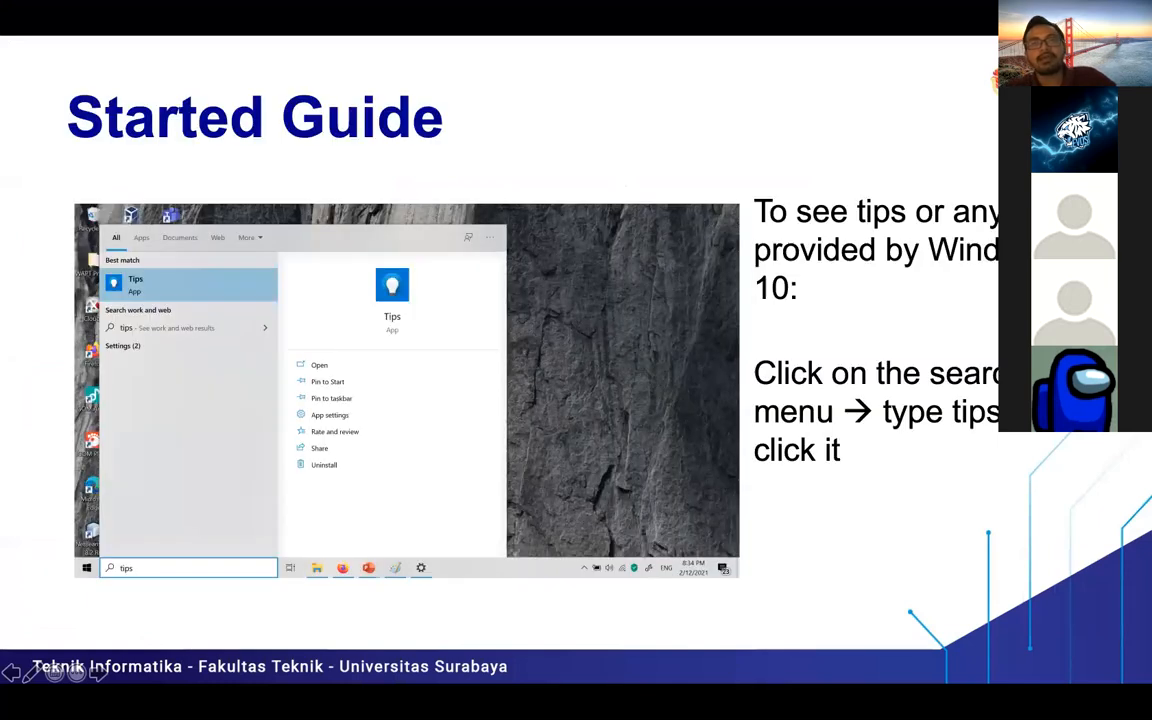